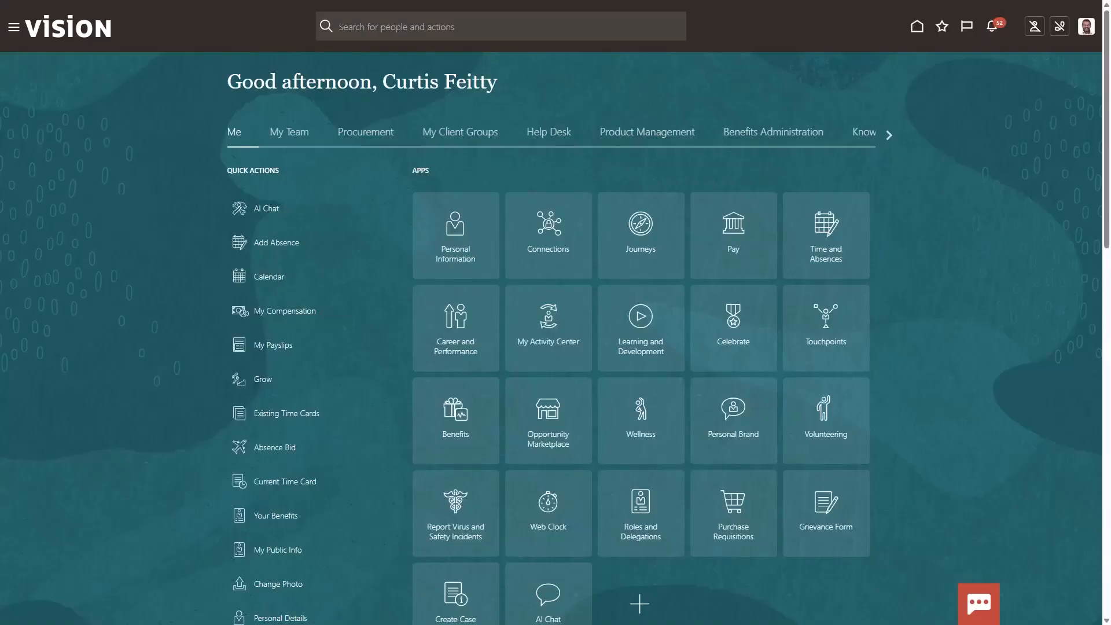
Open AI Agent Studio from the main navigation and go to its list of business objects
left_click(14, 27)
scroll(94, 261, "down", 4)
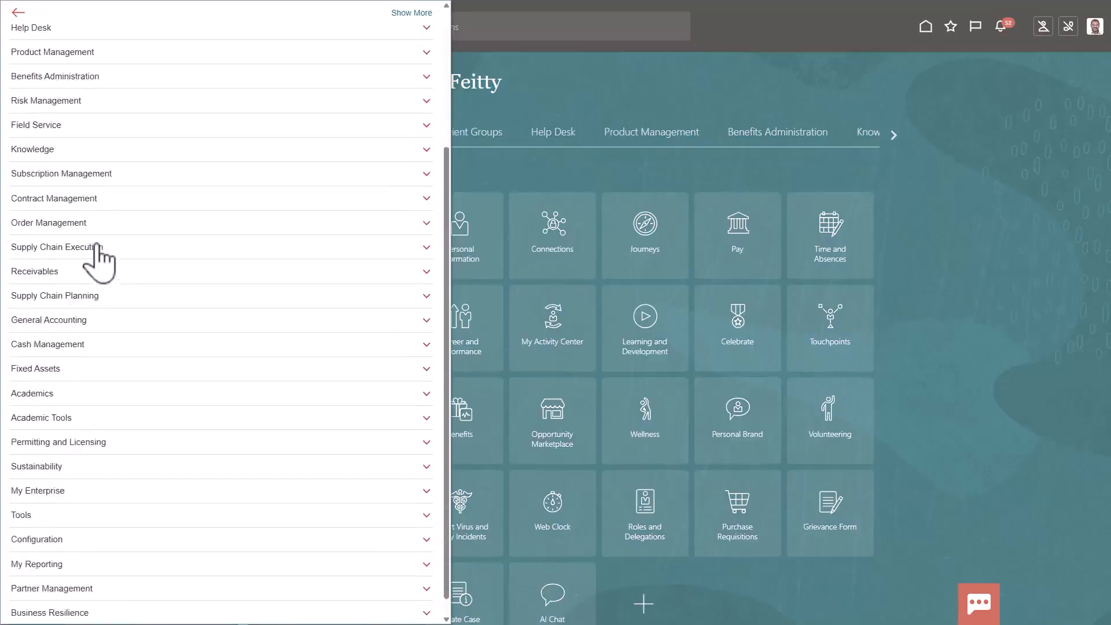
left_click(95, 490)
left_click(190, 426)
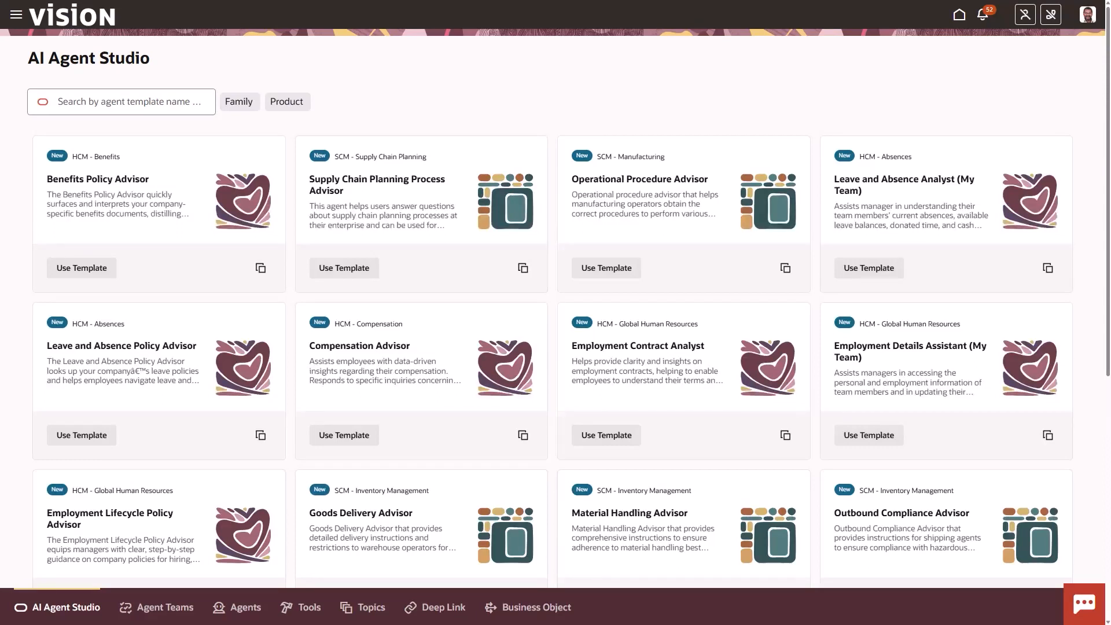
left_click(516, 612)
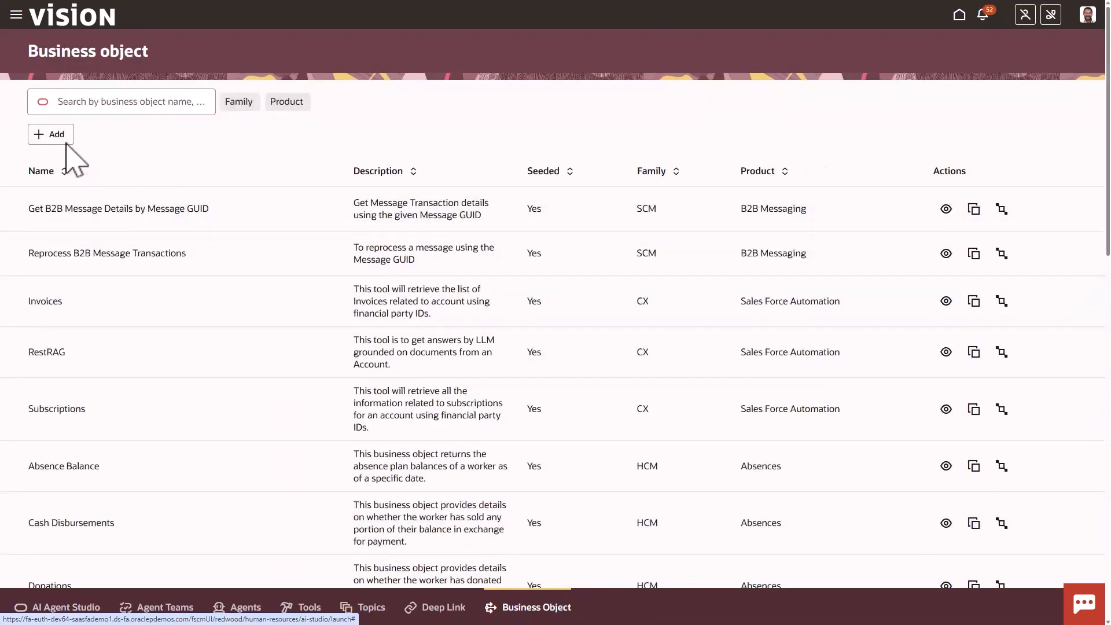
Start a new business object with family HCM and product Absences
left_click(62, 139)
left_click(112, 122)
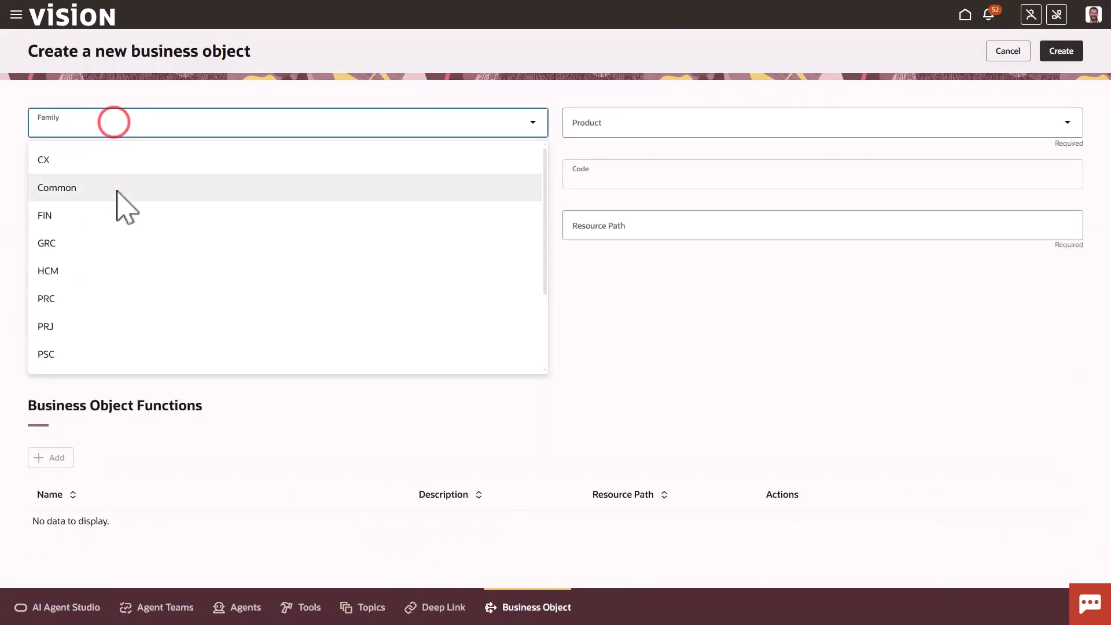
left_click(109, 267)
left_click(613, 122)
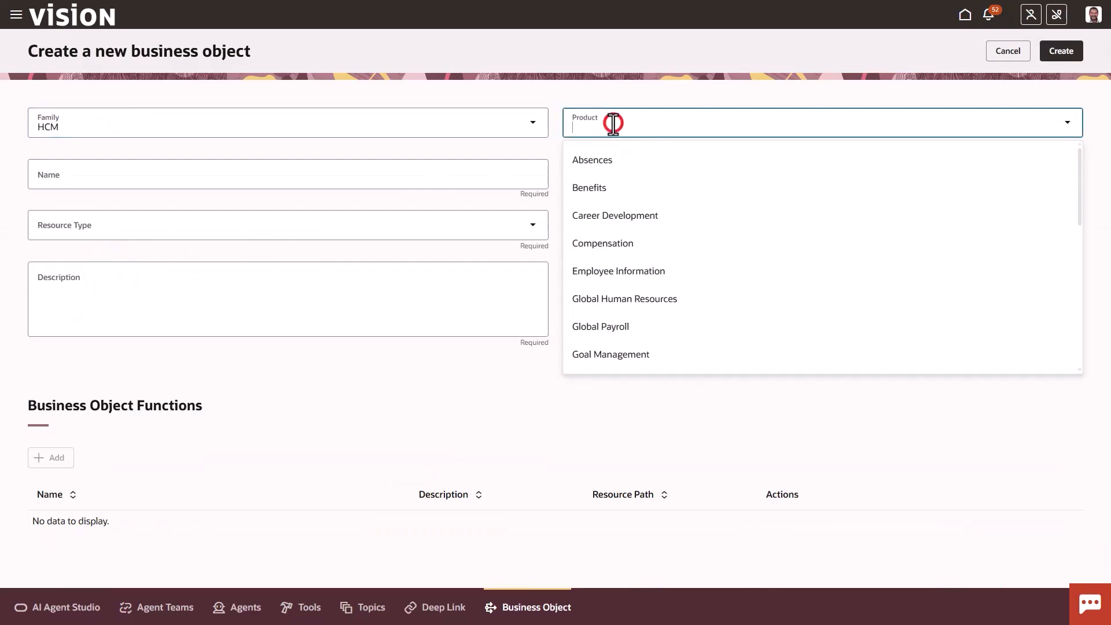
left_click(614, 161)
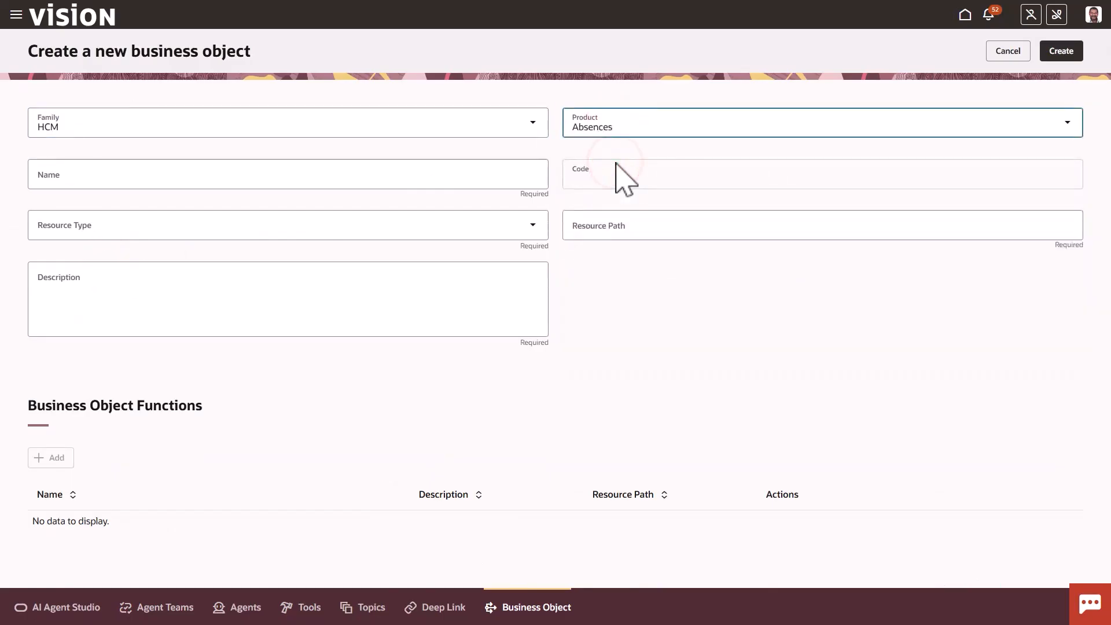
Name the business object "IMPL10AA Existing Absence" and set its resource type to Monolith resource
left_click(315, 173)
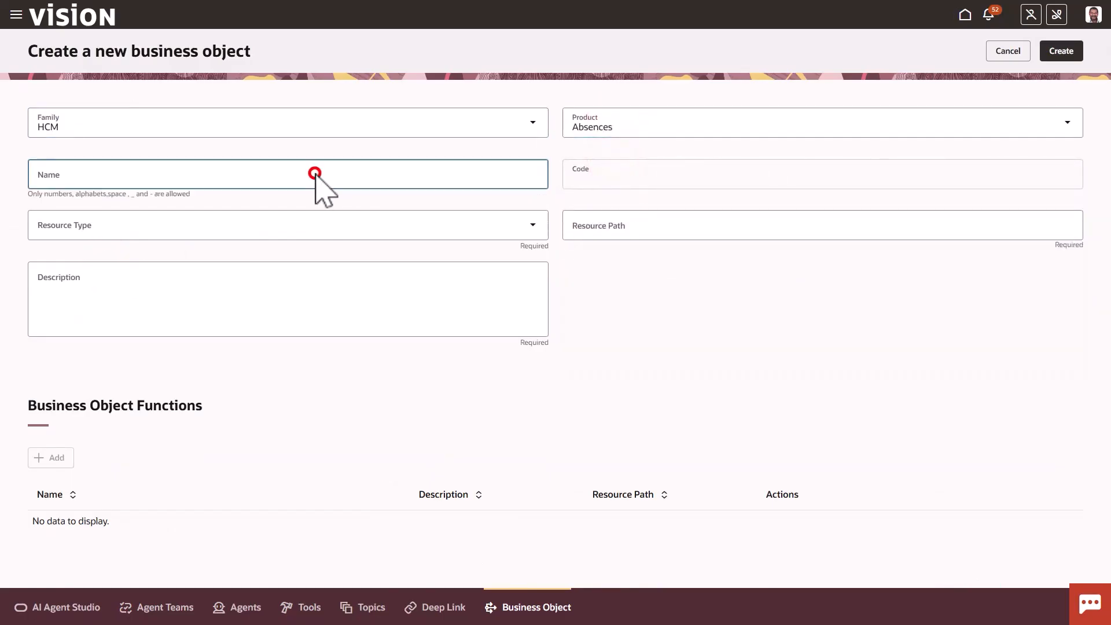
type("IMPL10AA Existing Absence")
left_click(305, 223)
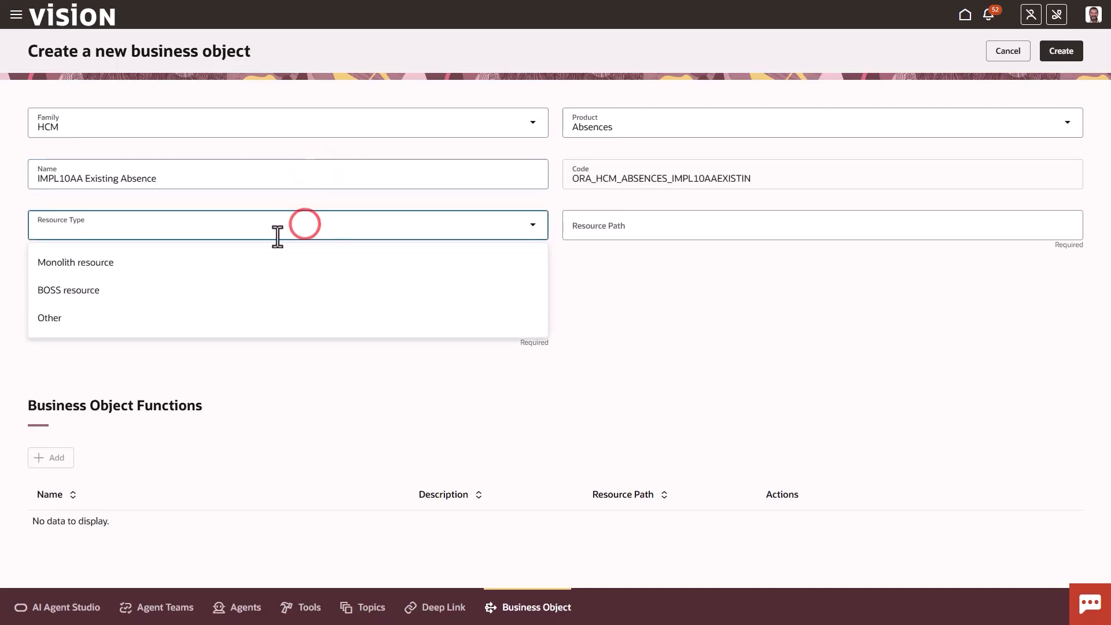
left_click(258, 261)
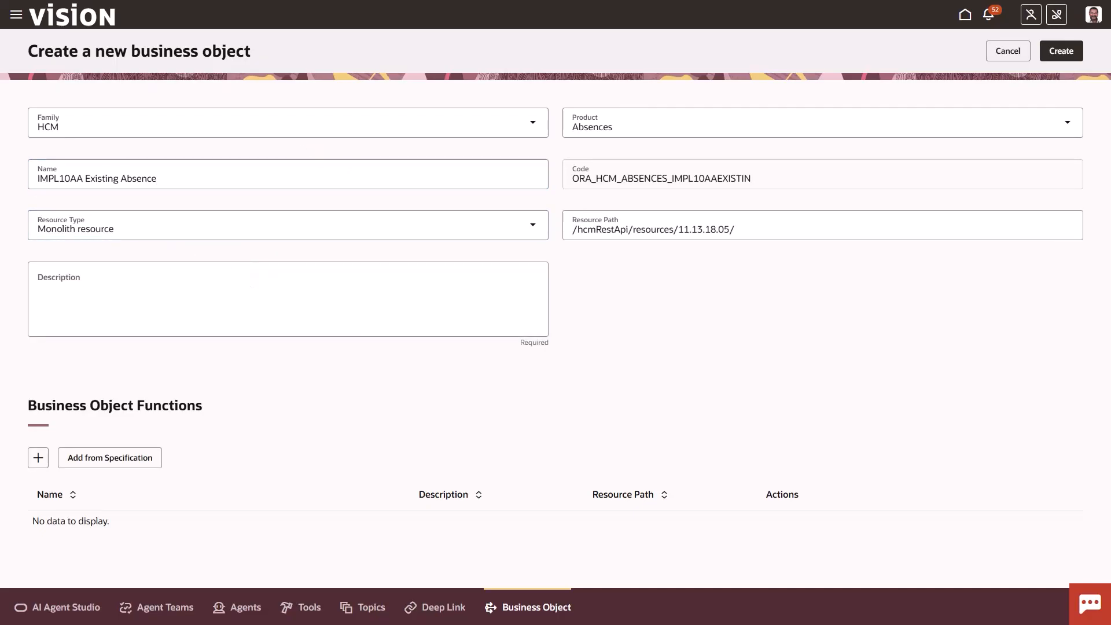
Set the resource path to /hcmRestApi/resources/11.13.18.05:9/absences and describe the object as returning a worker's recorded absences for the current year or any other time period or date
left_click(752, 229)
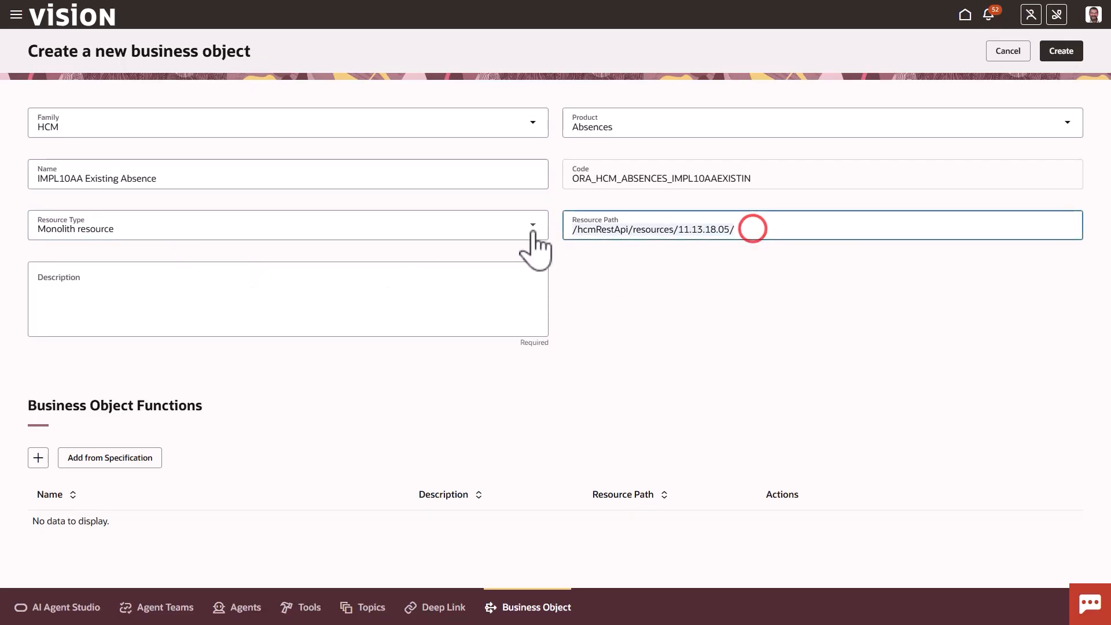
key("BackSpace")
type(":9/absences")
left_click(197, 286)
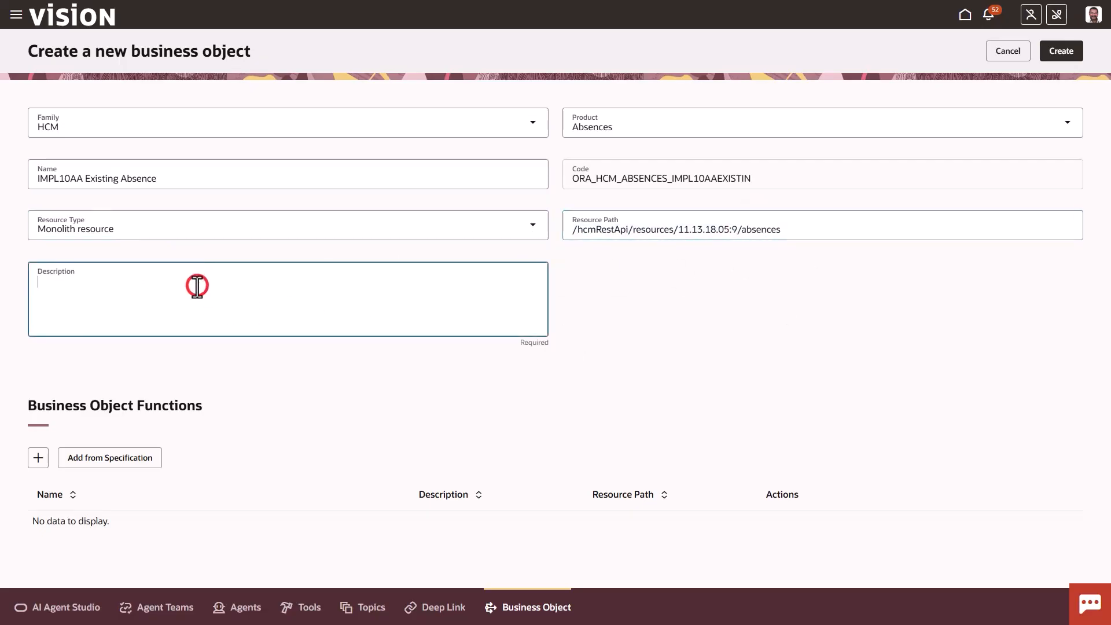
type("This business object returns the recorded absences of a worker for the current year or any other time period or date.")
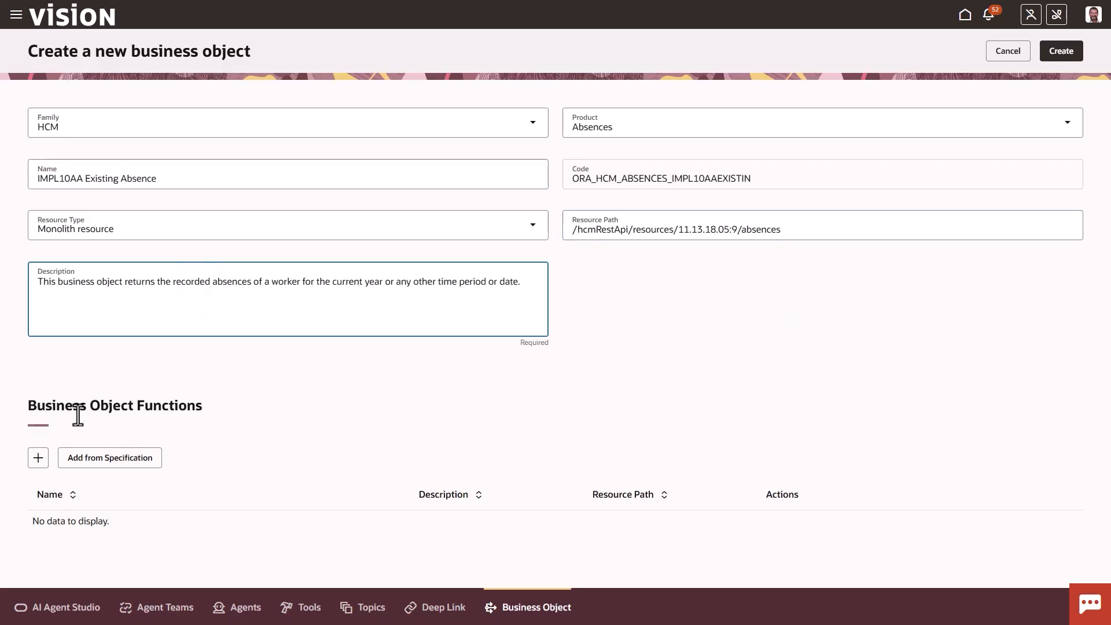
Add a function named get_absences, described as retrieving a worker's recorded absences for the current year or any specified date or time period, with their current status
left_click(38, 458)
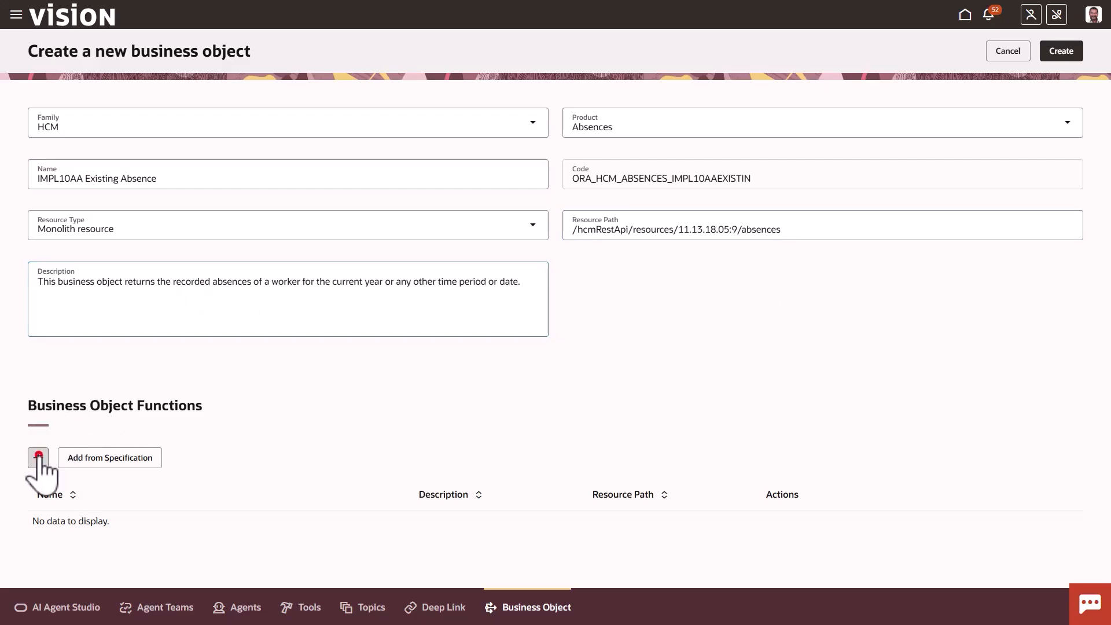
left_click(318, 126)
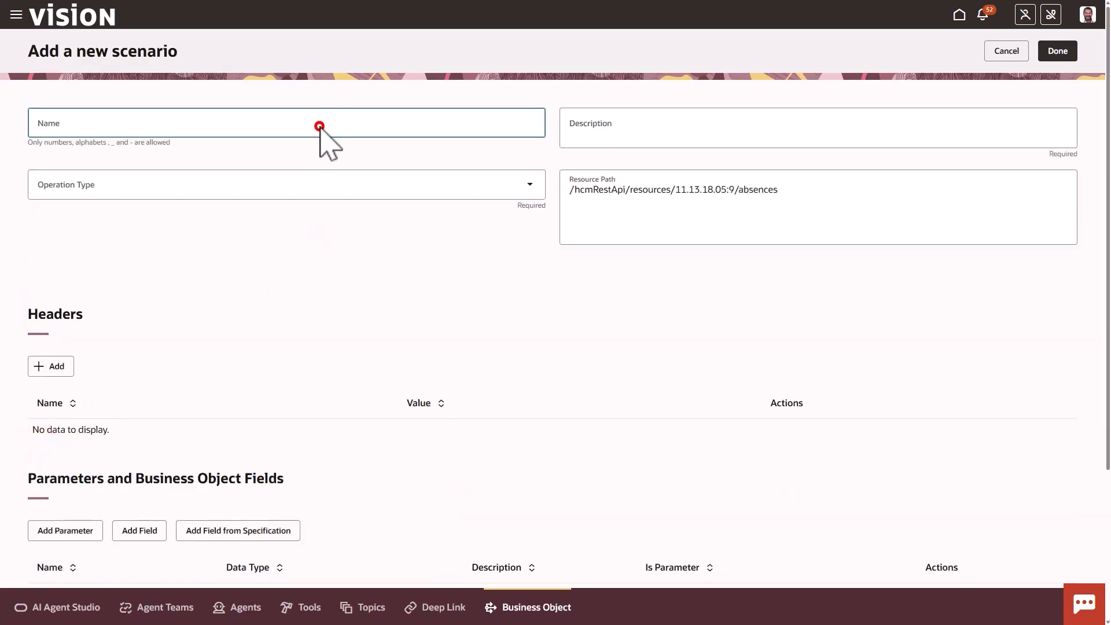
type("get_absences")
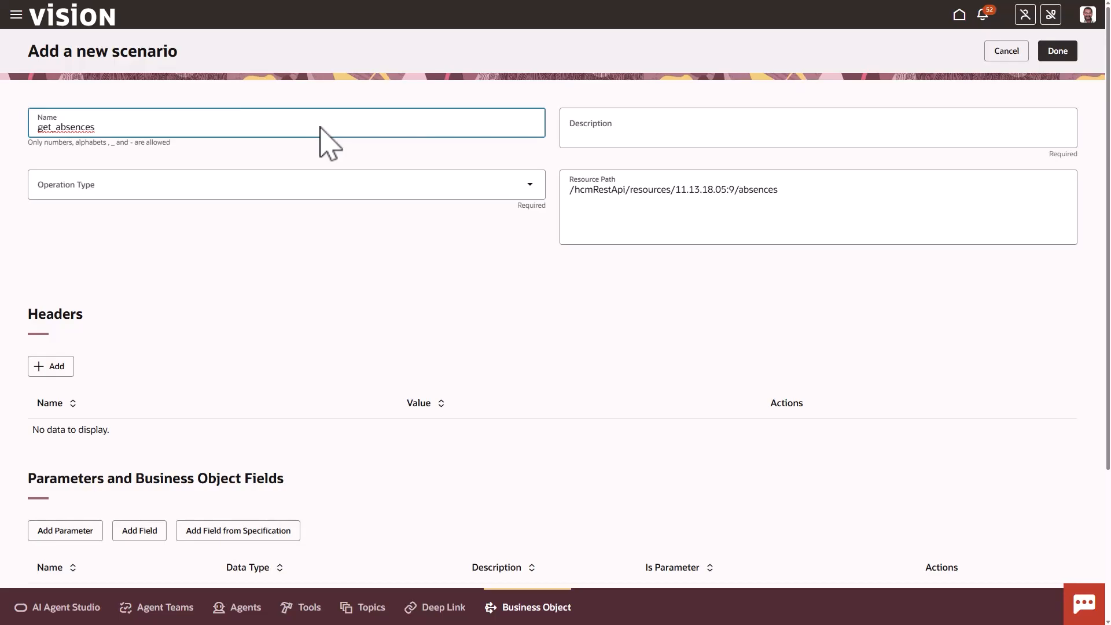
left_click(611, 129)
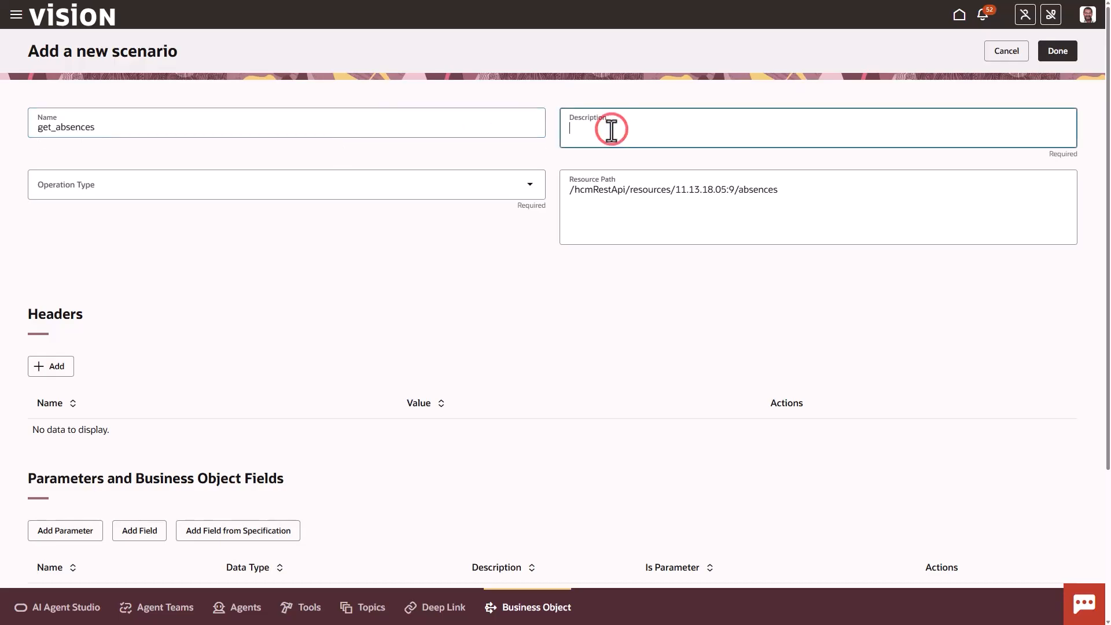
type("Retrieves a worker's recorded absences for the current year or any specified date or time period, along with their current status—such as Scheduled, Completed, Awaiting Approval, and more.")
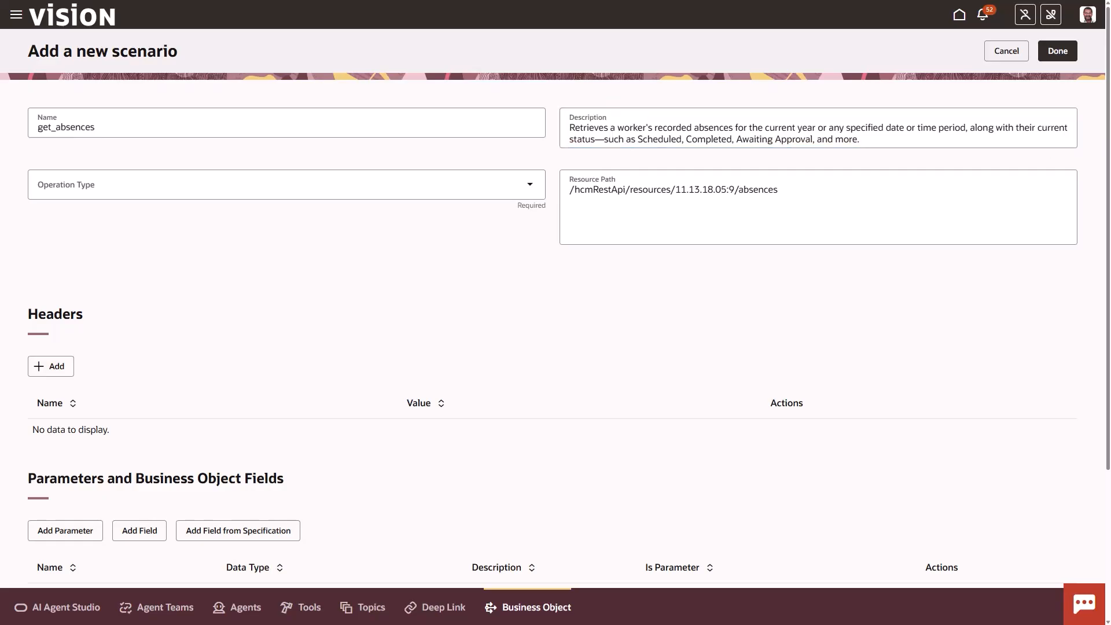
Replace the function's resource path with the findAbsenceUsingAllAbsParameters query using personId, startDate and endDate, and set the operation type to HTTP GET
left_click(787, 188)
left_click_drag(785, 189, 572, 189)
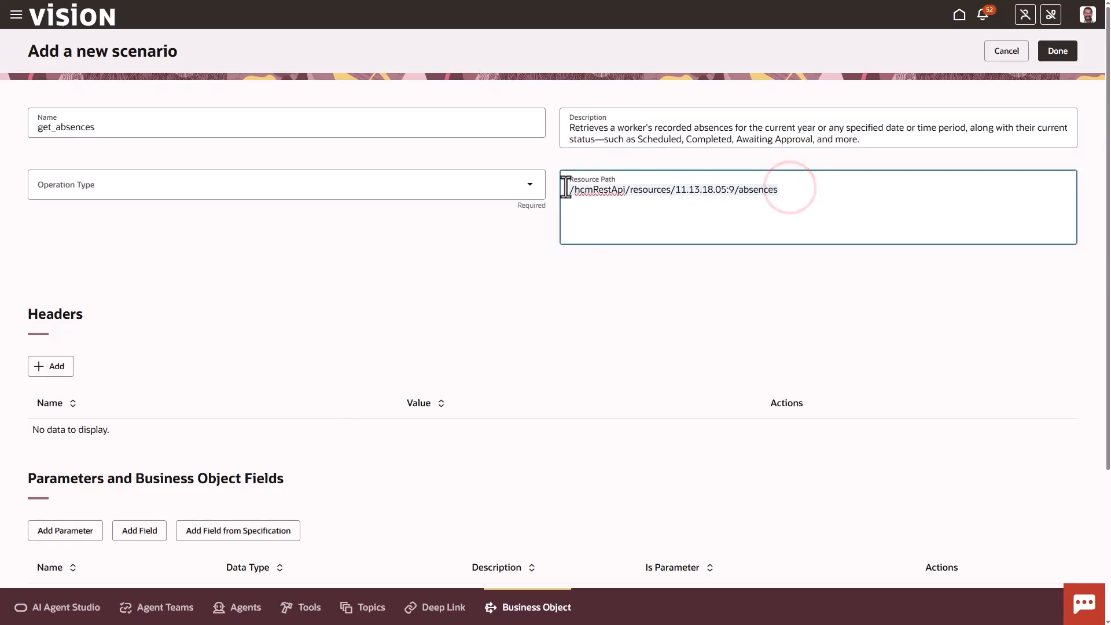
key("ctrl+v")
left_click(529, 184)
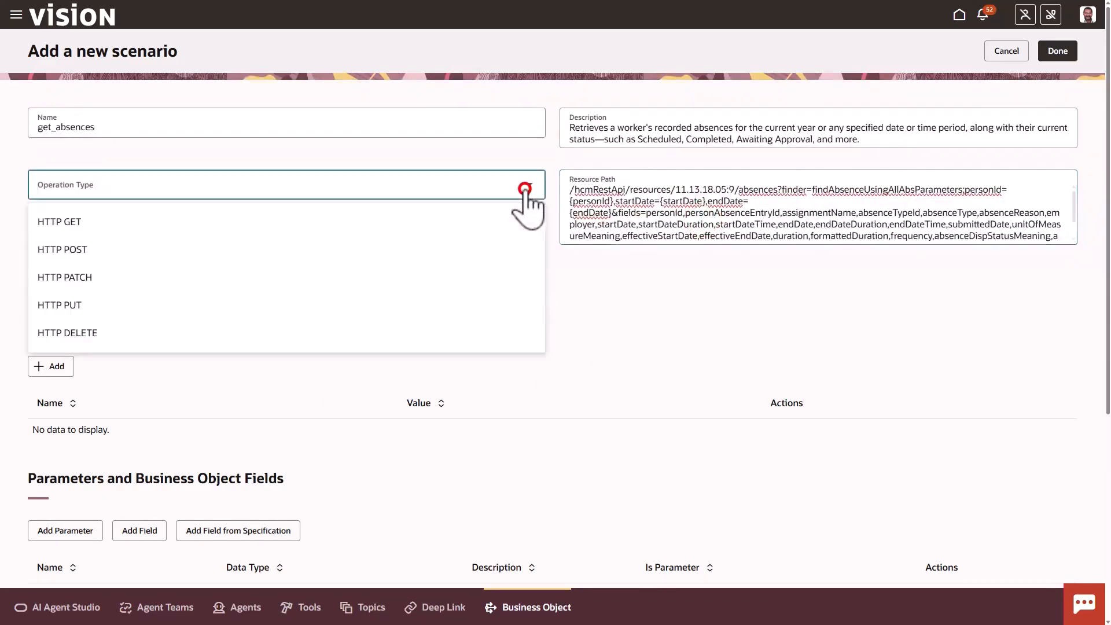
left_click(451, 226)
key("Tab")
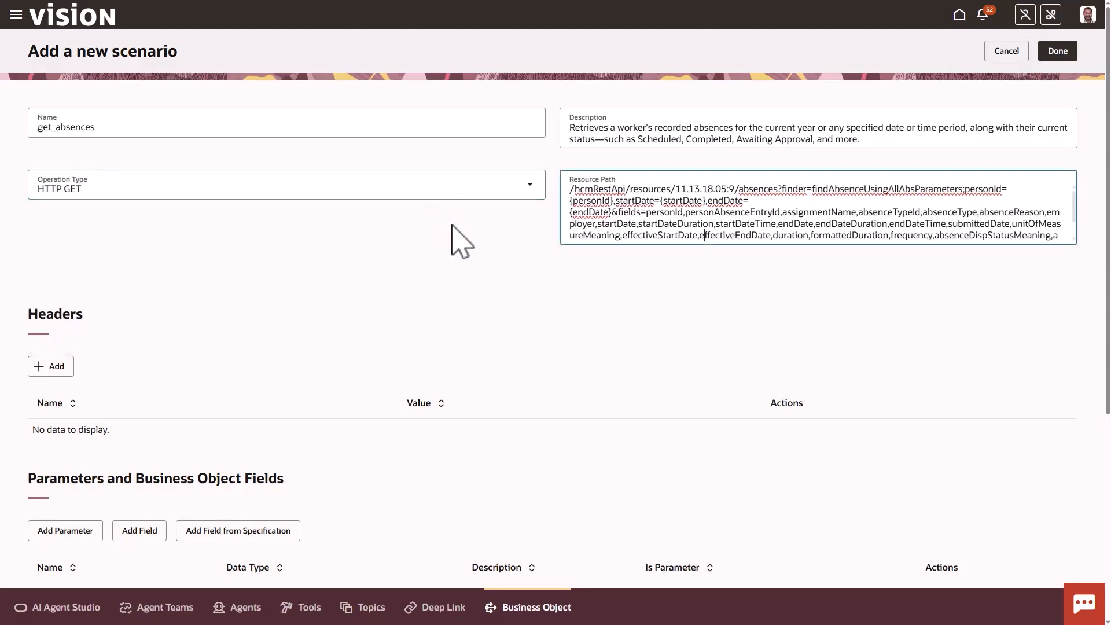
Set the personId parameter's description to "Unique identifier of the worker for whom absences should be returned."
scroll(451, 231, "down", 5)
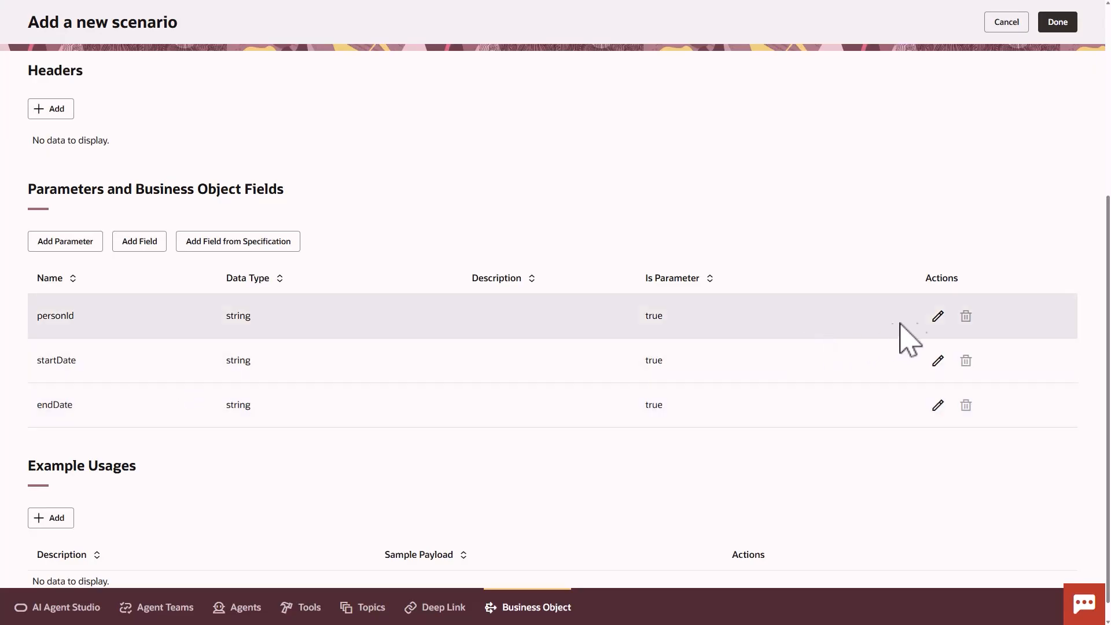
left_click(937, 317)
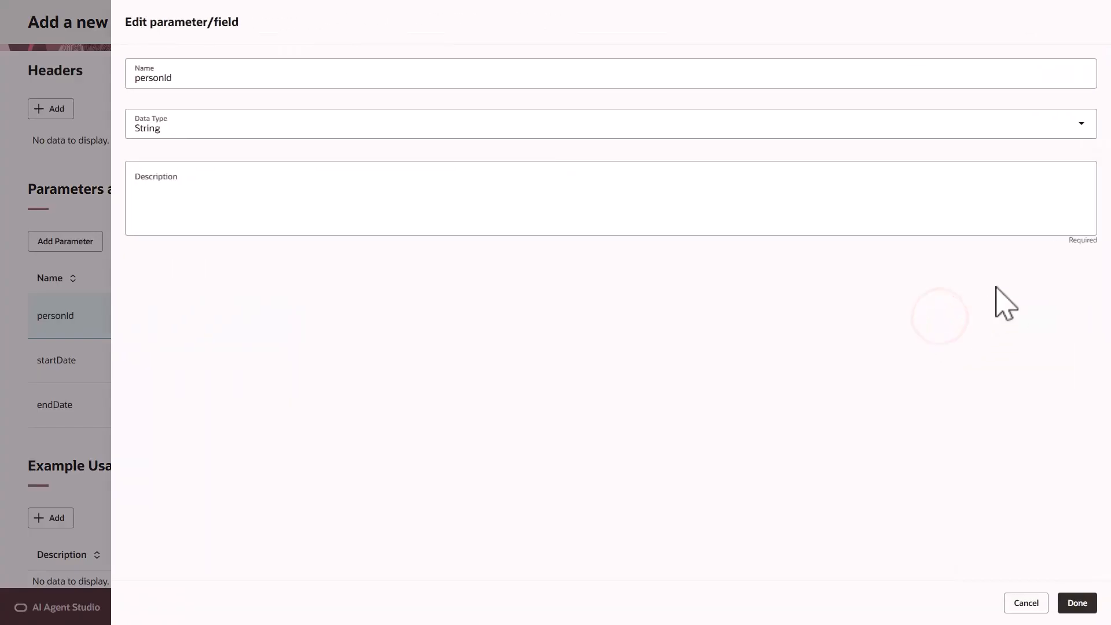
left_click(317, 185)
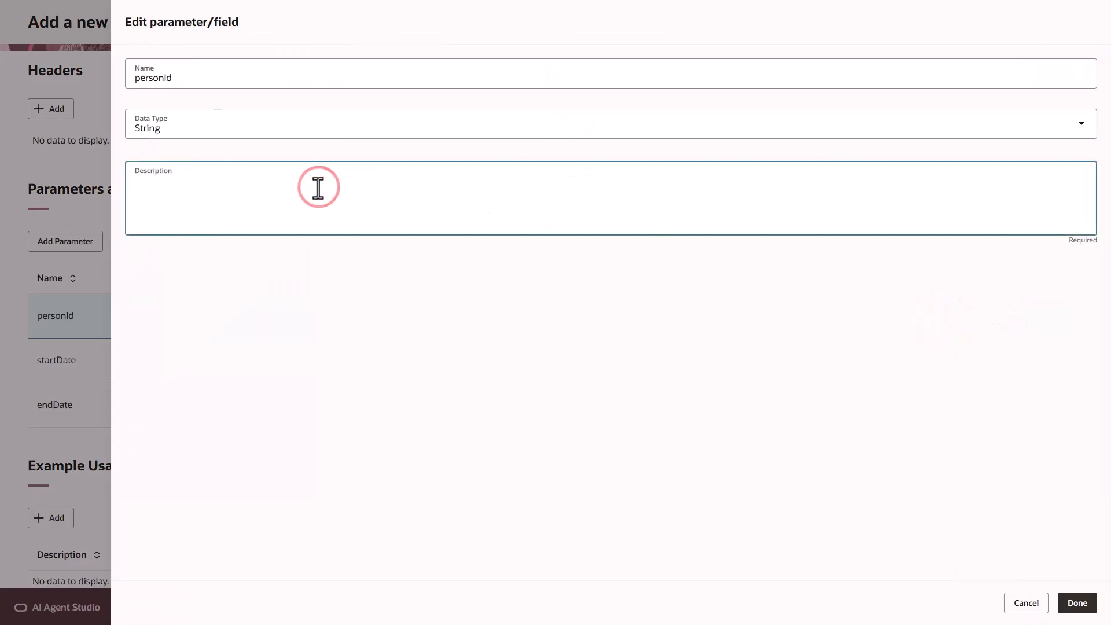
type("Unique identifier of the worker for whom absences should be returned.")
left_click(1076, 603)
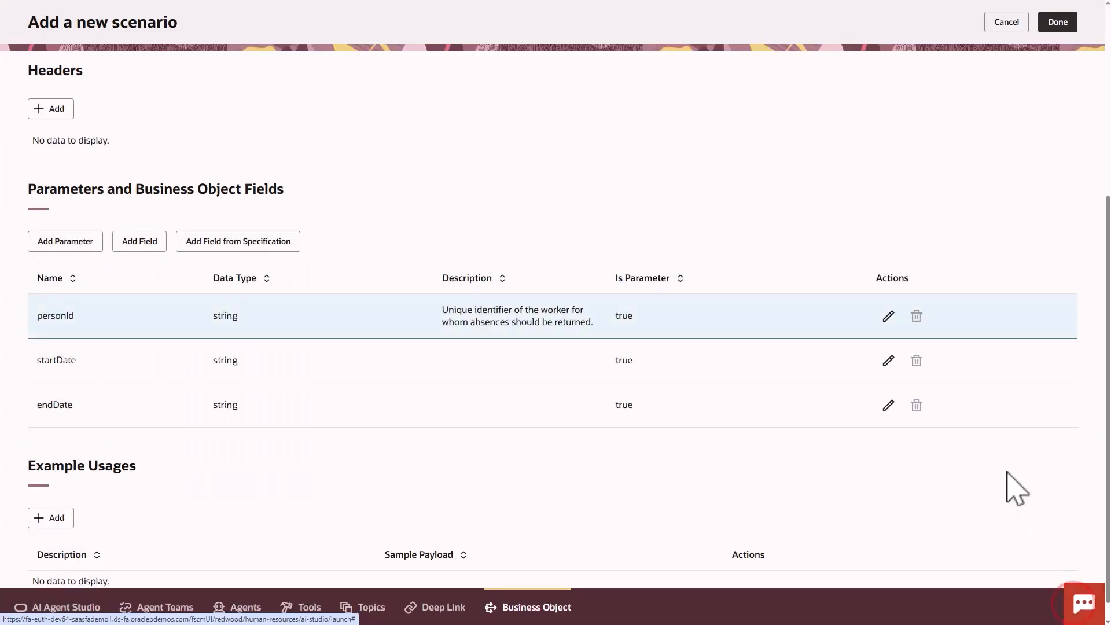
Set the startDate parameter's description to "Date in YYYY-MM-DD format indicating beginning of the period for which absences are to be retrieved."
left_click(888, 361)
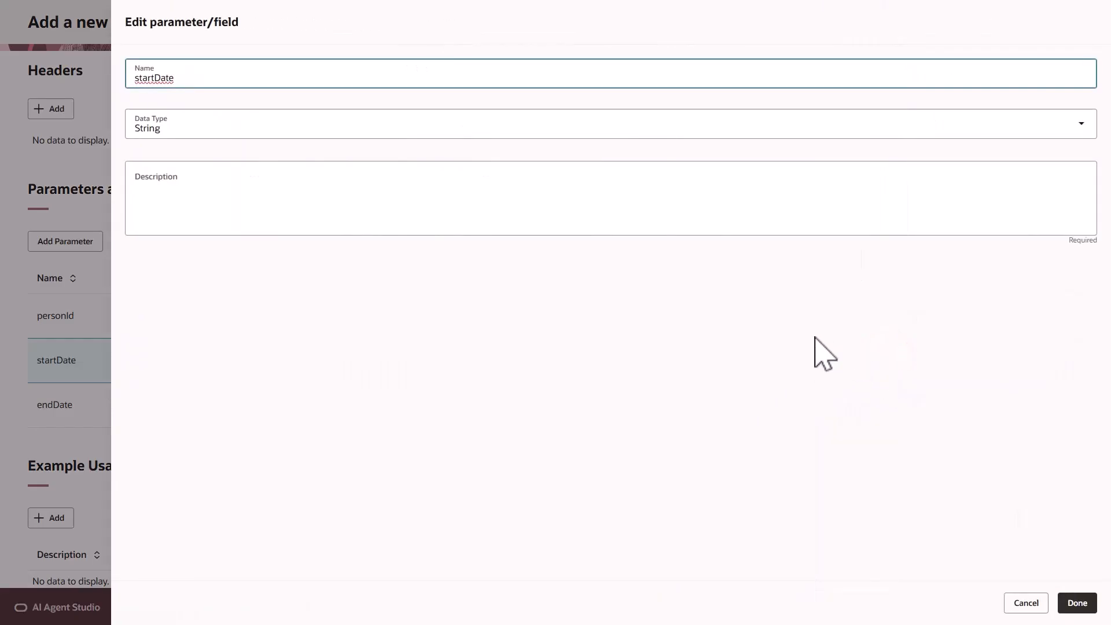
left_click(432, 195)
type("Date in YYYY-MM-DD format indicating beginning of the period for which absences are to be retrieved.")
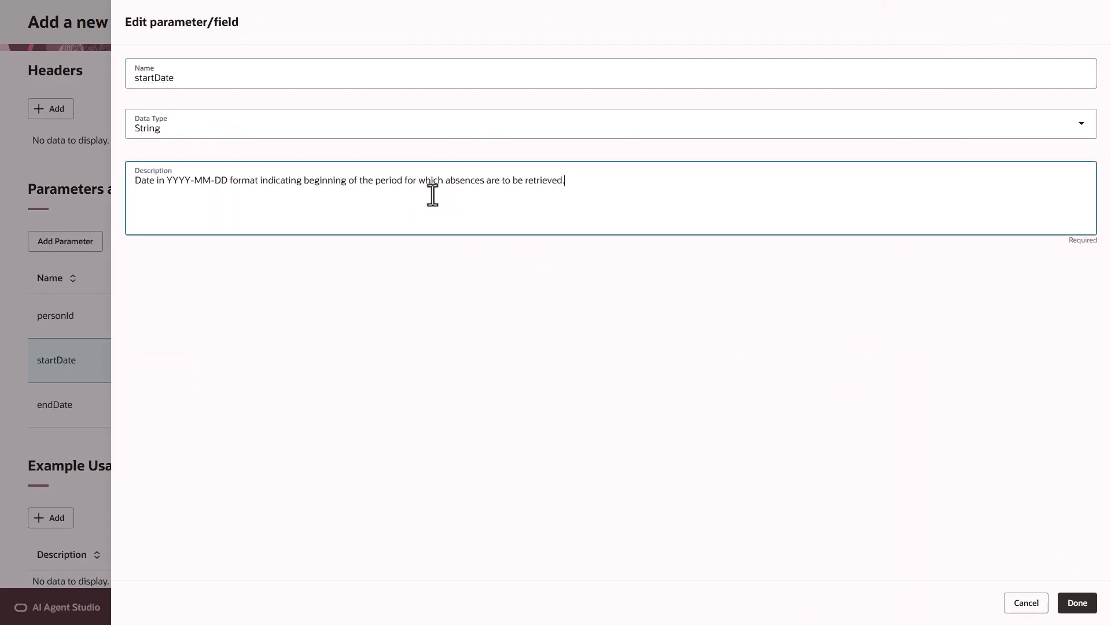
left_click(1077, 605)
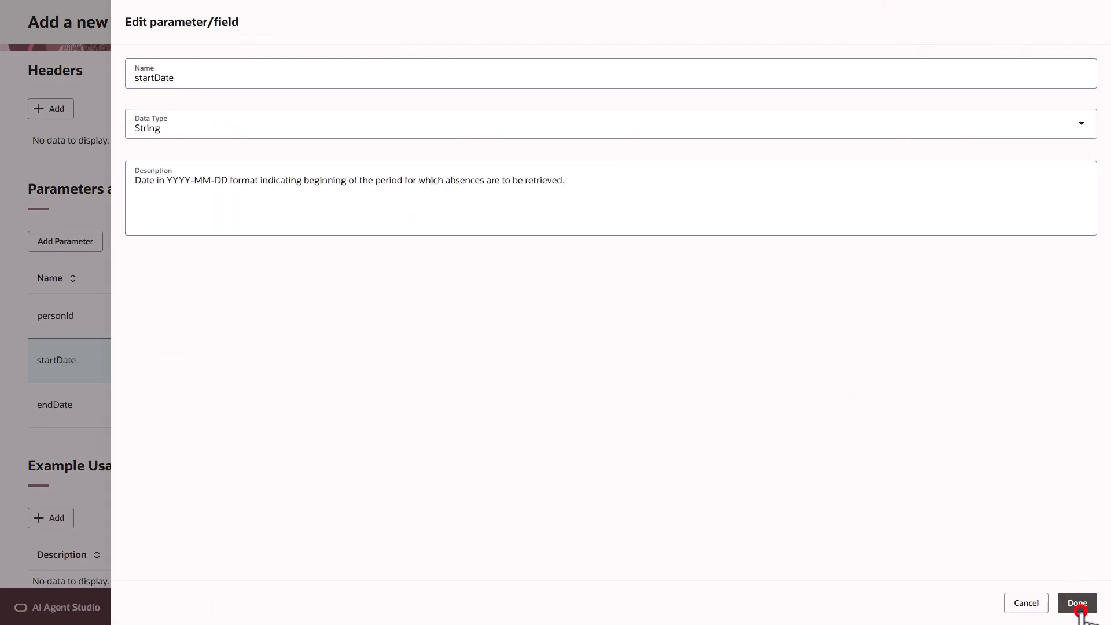
Set the endDate parameter's description to "Date in YYYY-MM-DD format indicating end of the period for which absences are to be retrieved."
left_click(889, 424)
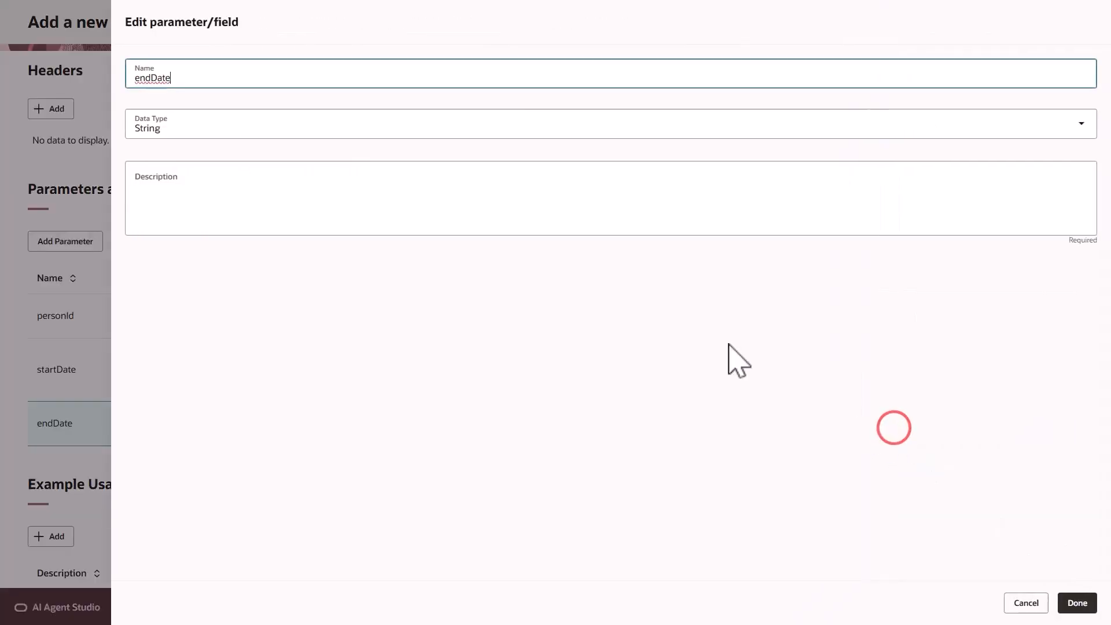
left_click(362, 188)
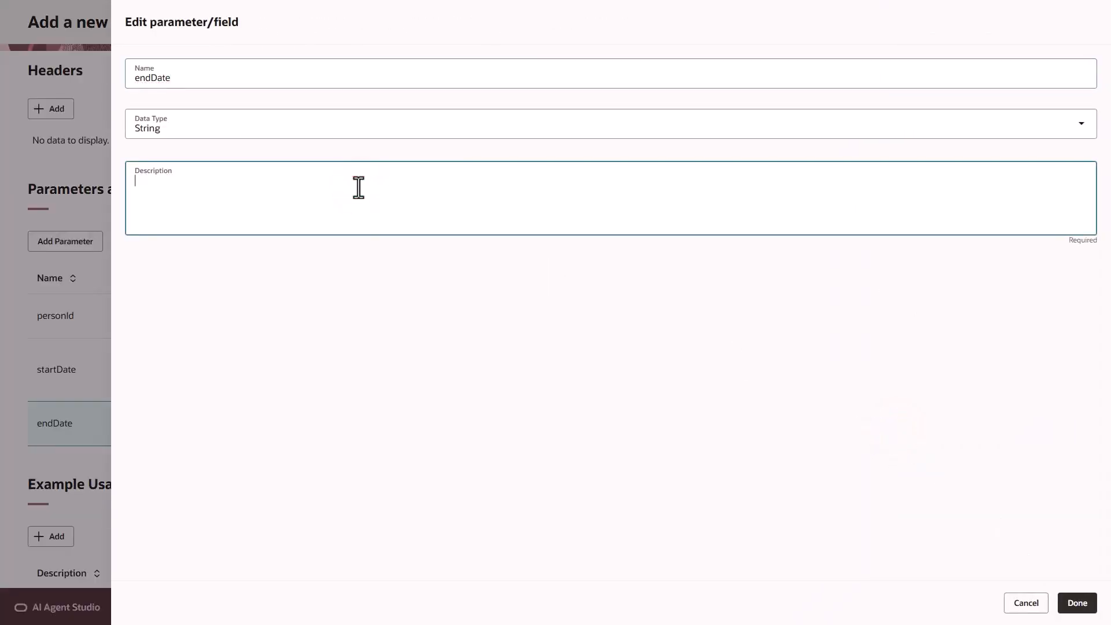
type("Date in YYYY-MM-DD format indicating end of the period for which absences are to be retrieved.")
left_click(1077, 602)
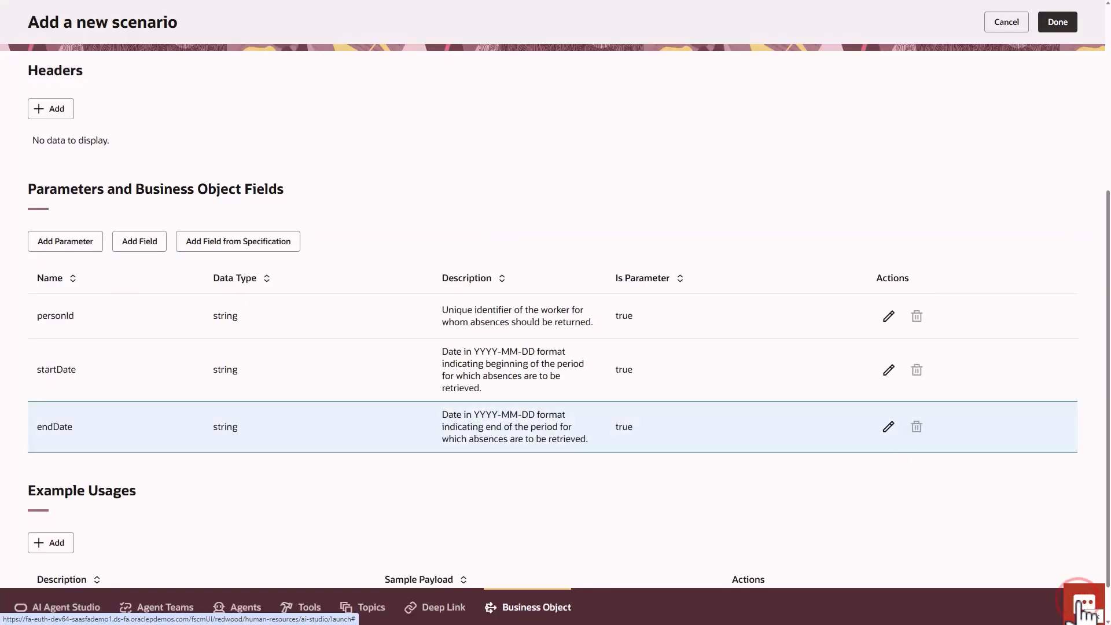
Finish the get_absences function and create the IMPL10AA Existing Absence business object
left_click(1058, 24)
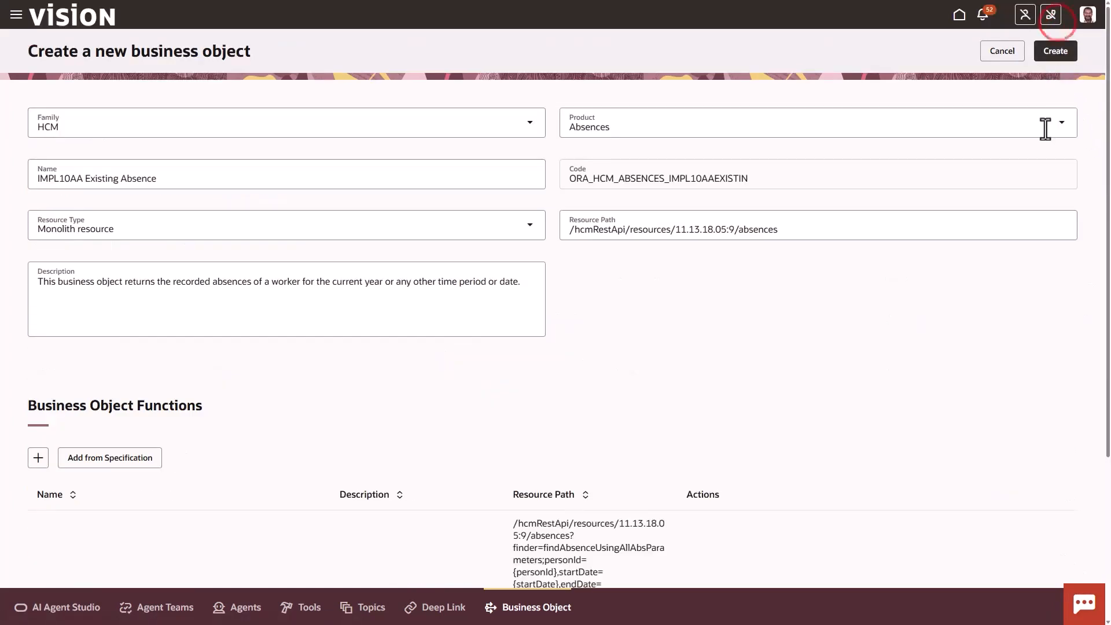
left_click(1052, 54)
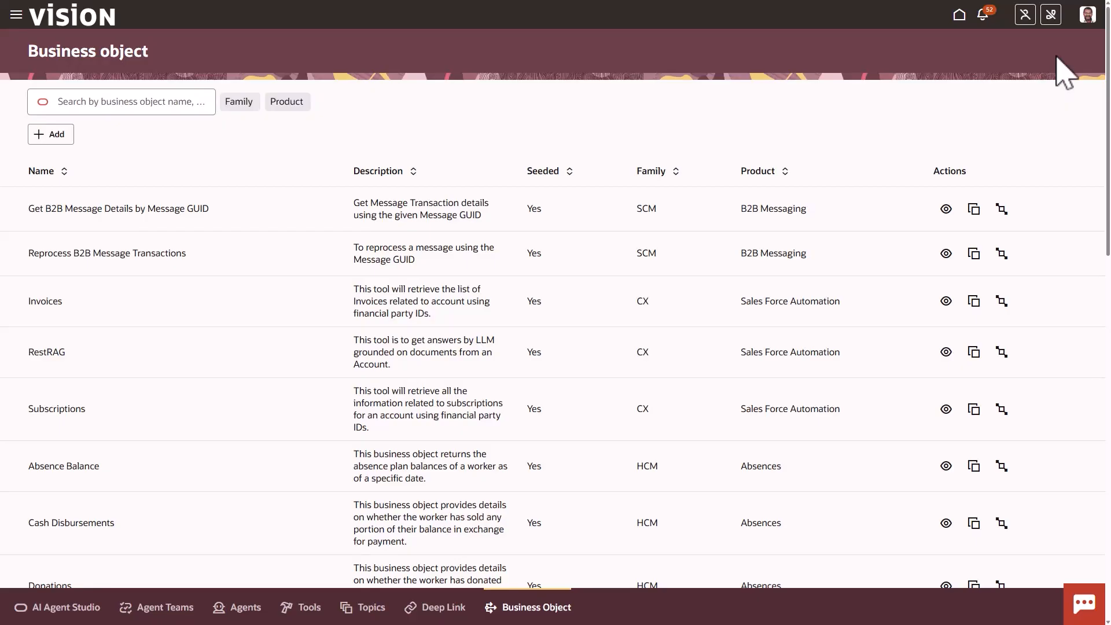
Search the business objects for "Absence Balance" and open that object's details for viewing
left_click(172, 101)
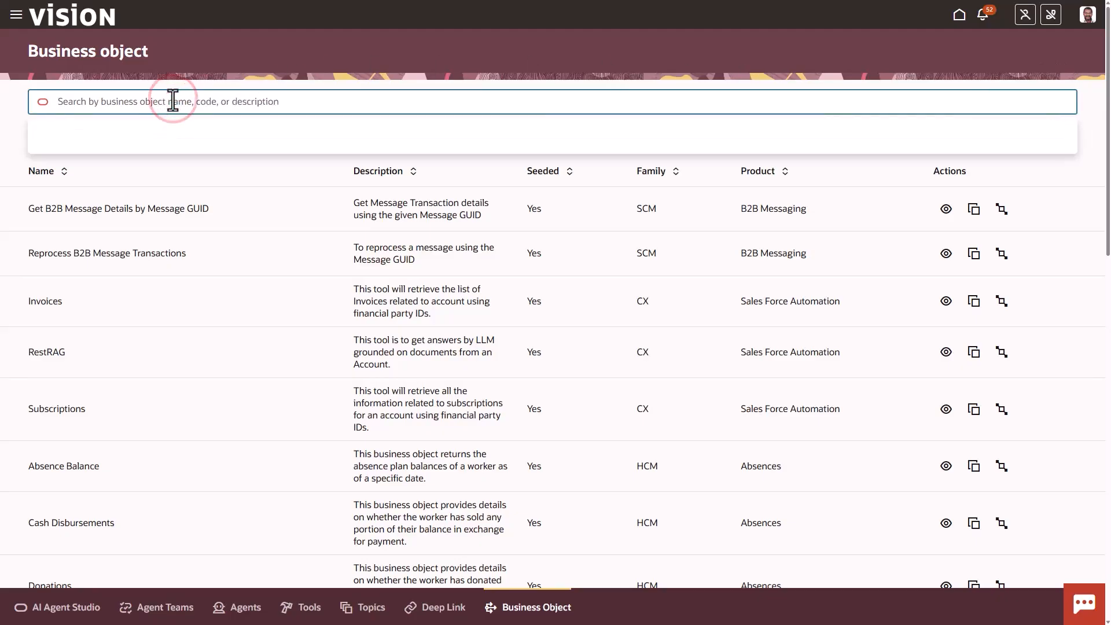
type("Absence Balance")
key("Return")
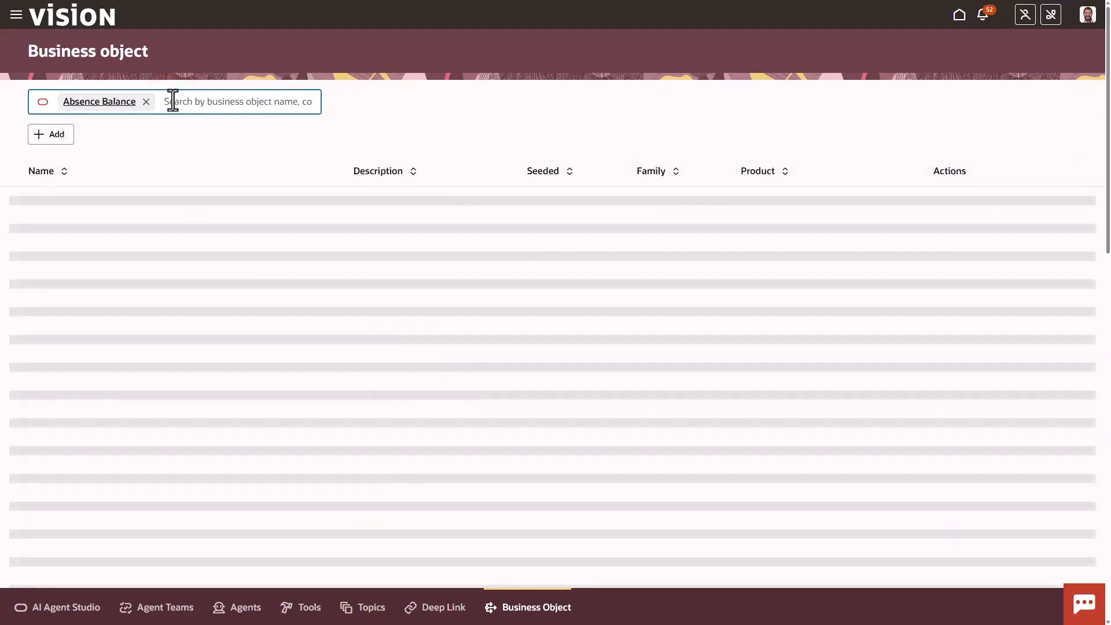
left_click(884, 212)
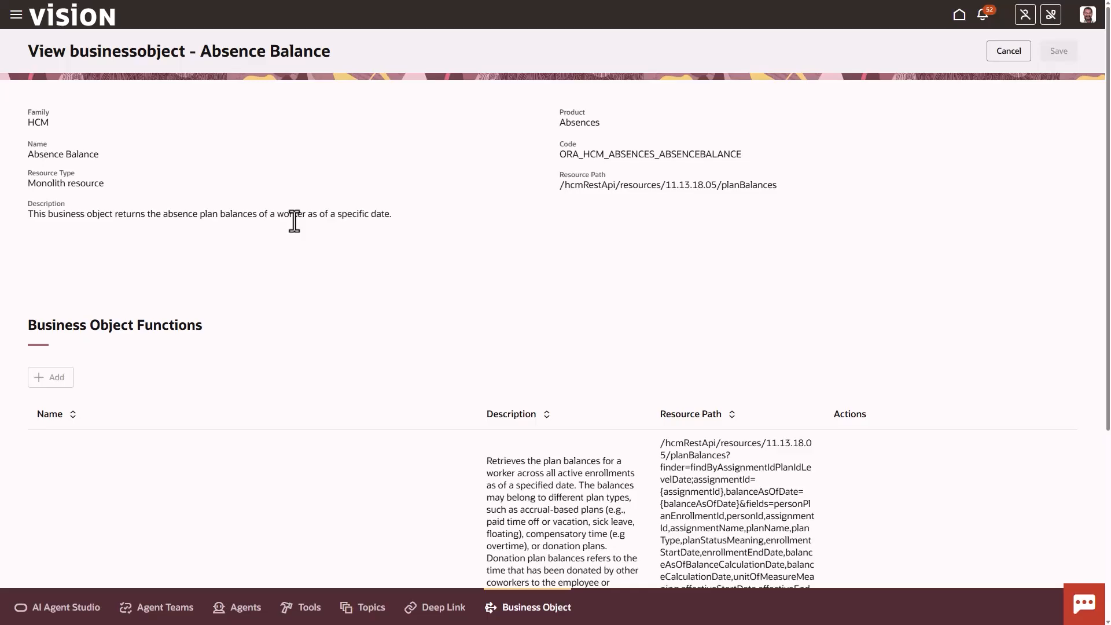
Examine the get_plan_balance function's resource path and parameters in the Absence Balance object, and return to the business object list
scroll(294, 232, "down", 4)
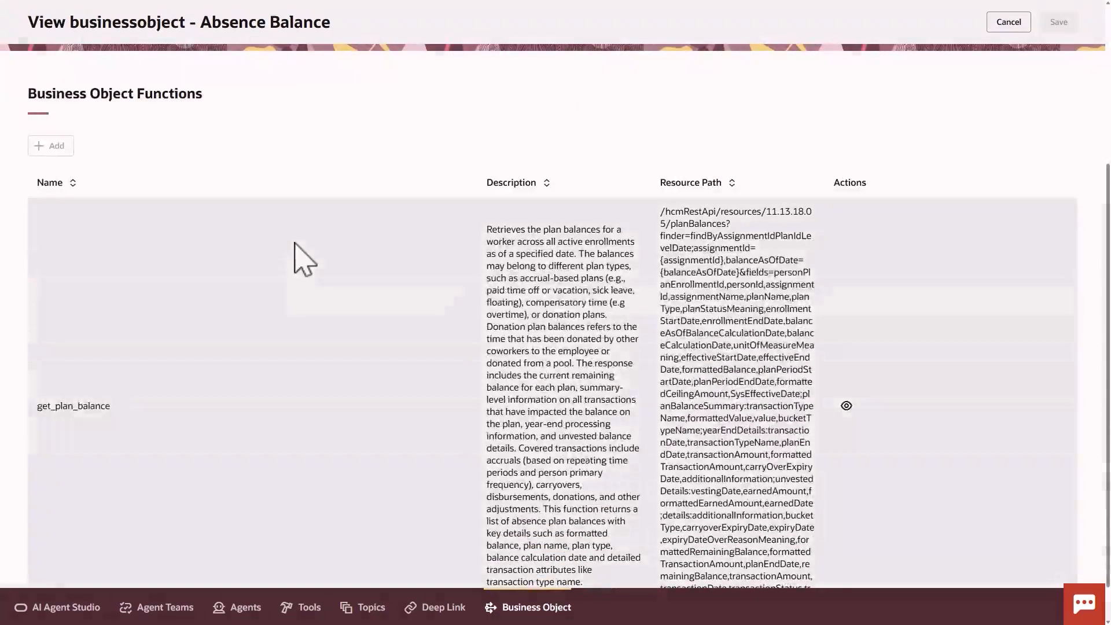
left_click(847, 406)
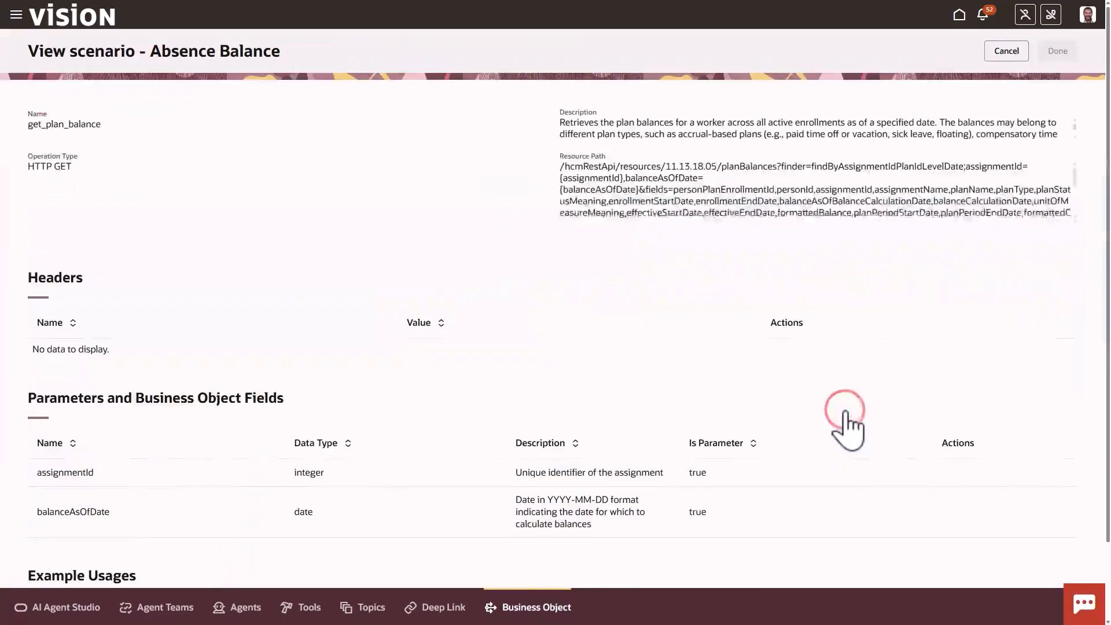
scroll(848, 424, "down", 2)
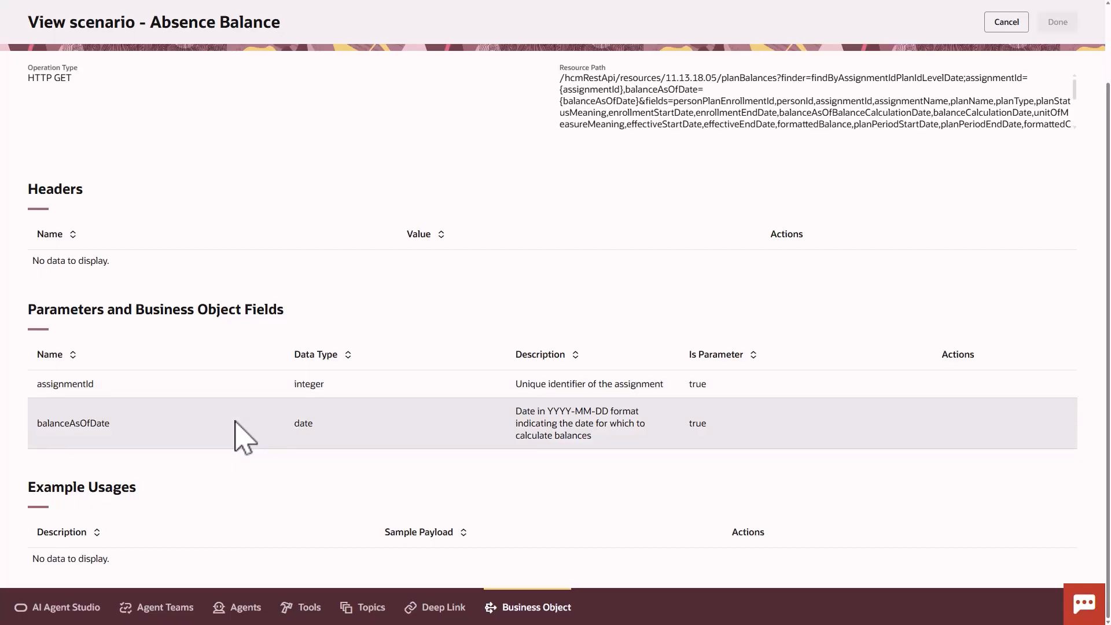
scroll(994, 117, "up", 3)
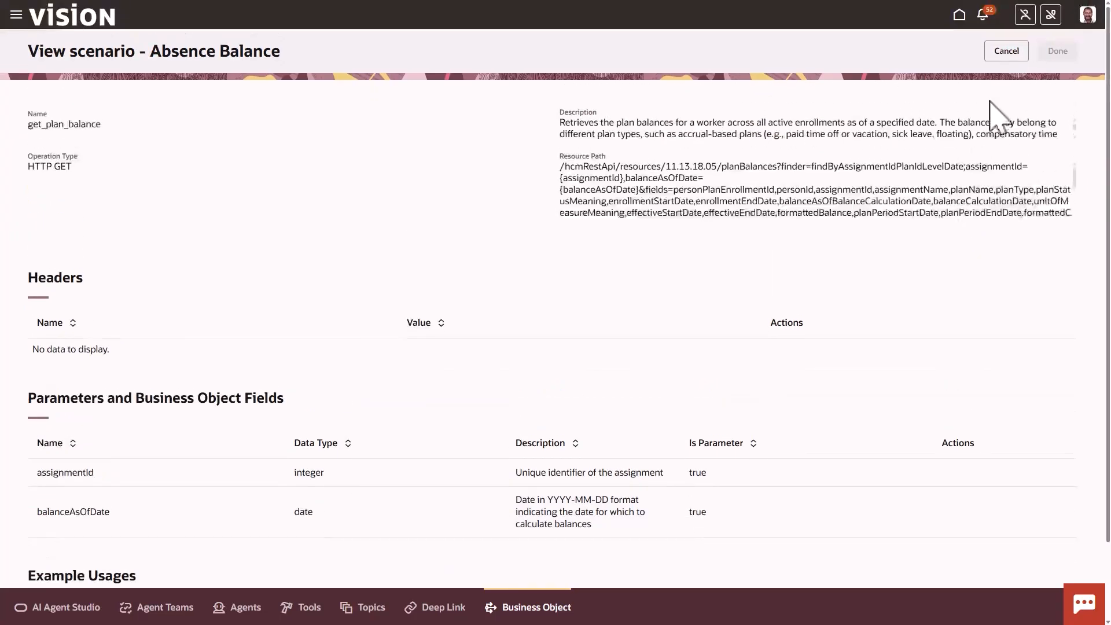
left_click(1004, 54)
left_click(1005, 52)
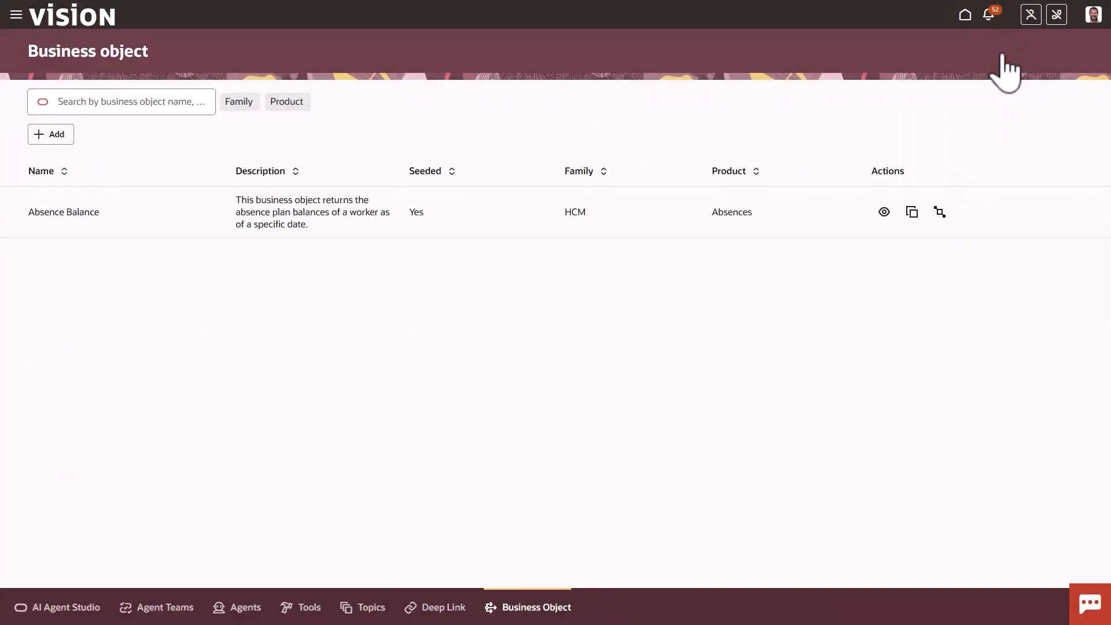
Search the business objects for "Public Worker" and open the Public Workers object's details for viewing
left_click(168, 100)
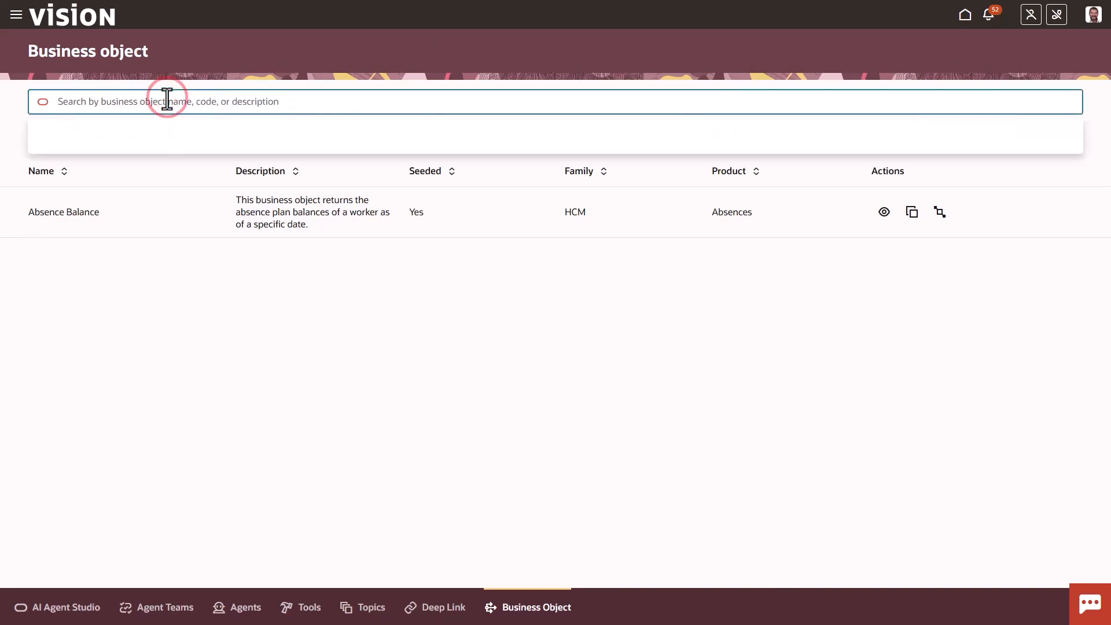
type("Public Worker")
key("Return")
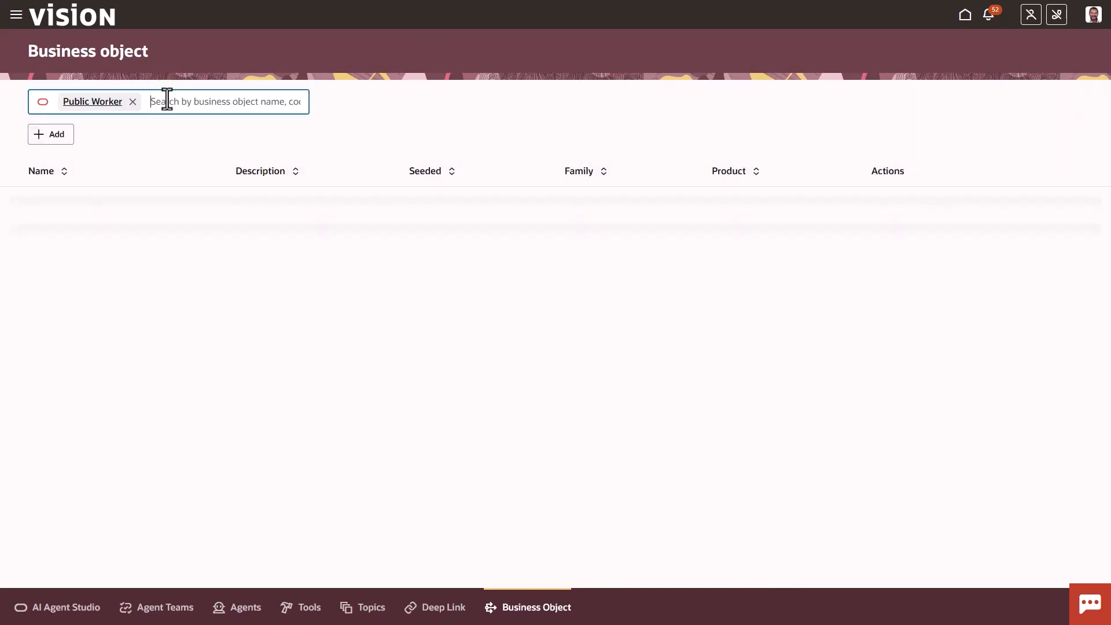
left_click(885, 214)
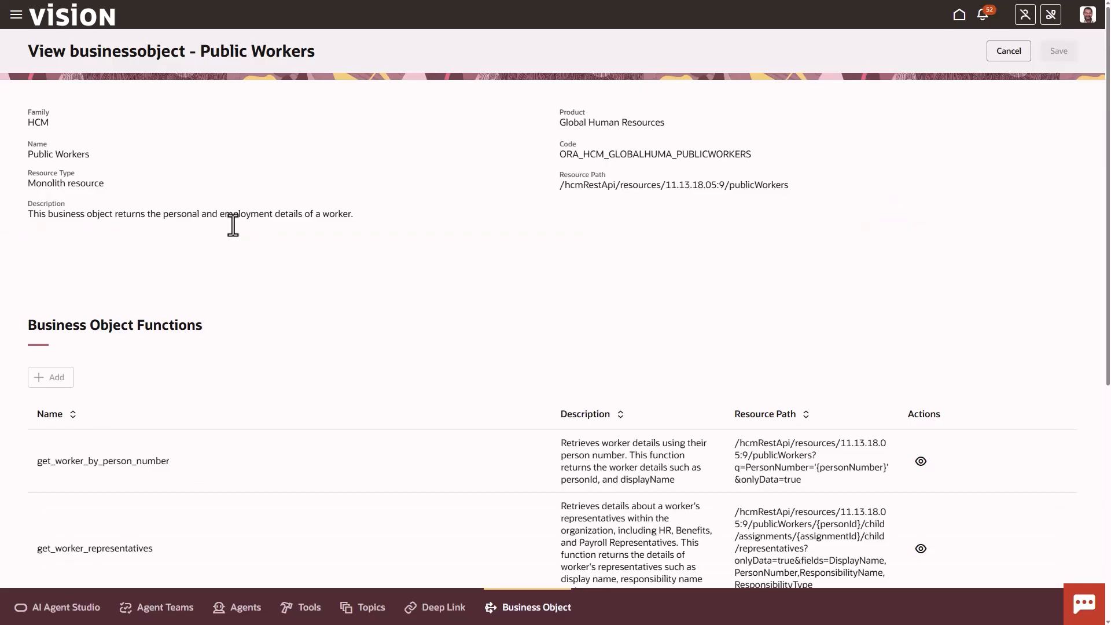
Examine the parameters of the get_worker_by_person_number and get_worker_representatives functions, and return to the business object list
scroll(237, 231, "down", 5)
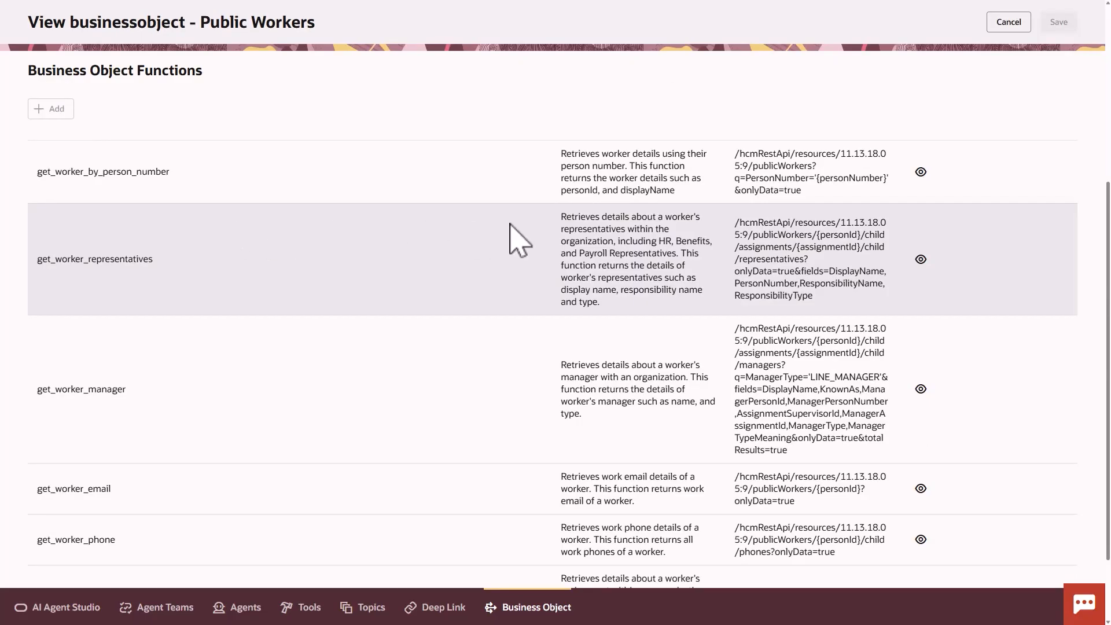
left_click(920, 172)
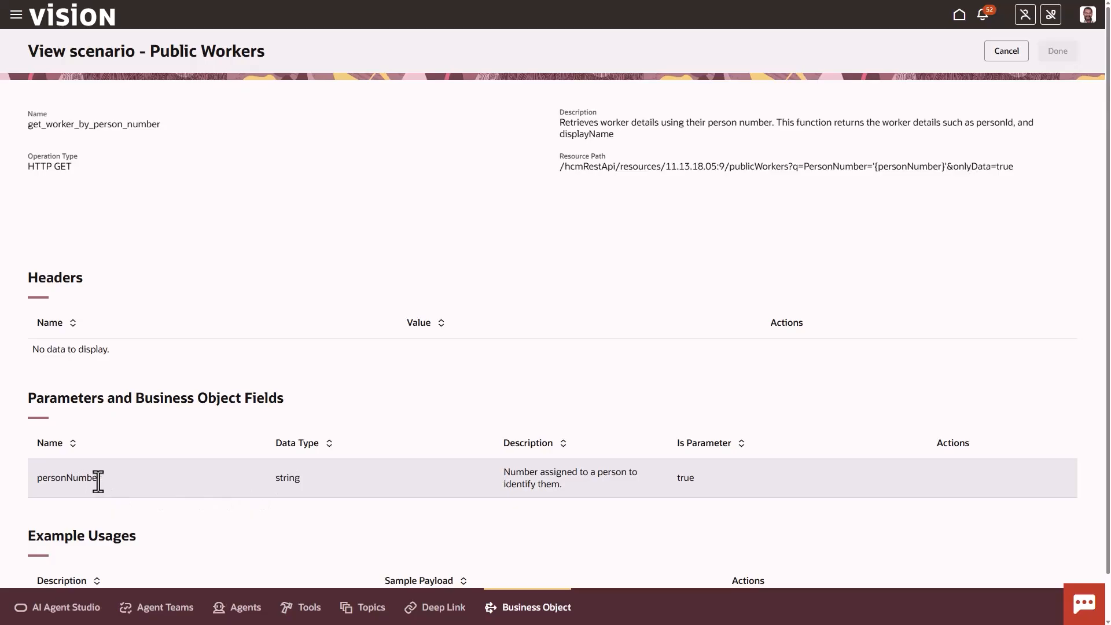
left_click(1005, 55)
scroll(354, 322, "down", 2)
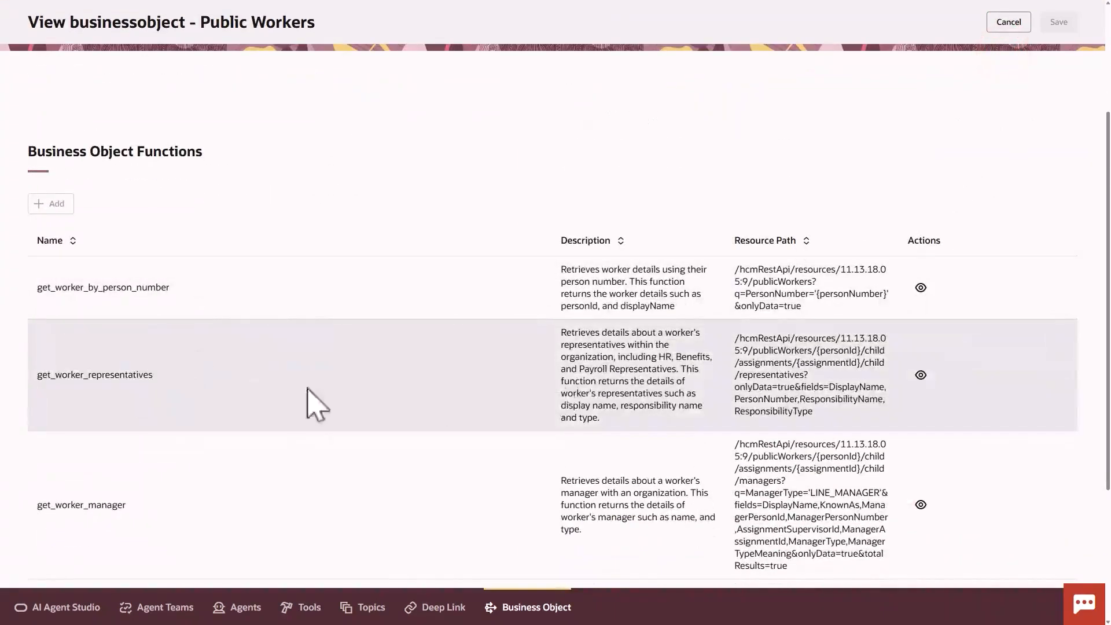
left_click(920, 375)
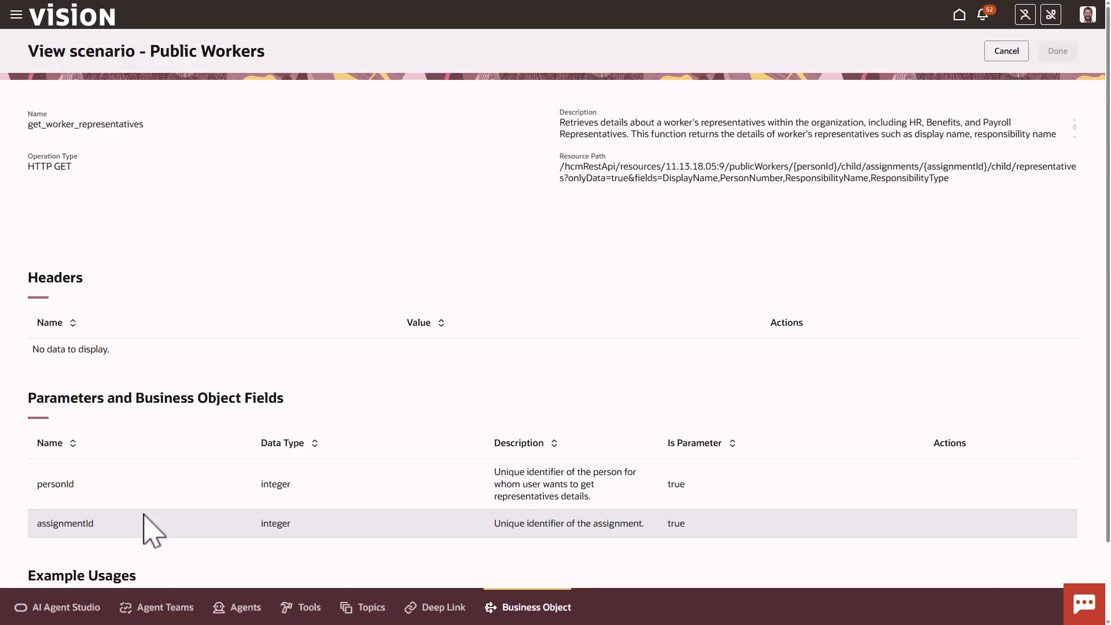
left_click(1003, 52)
left_click(1004, 51)
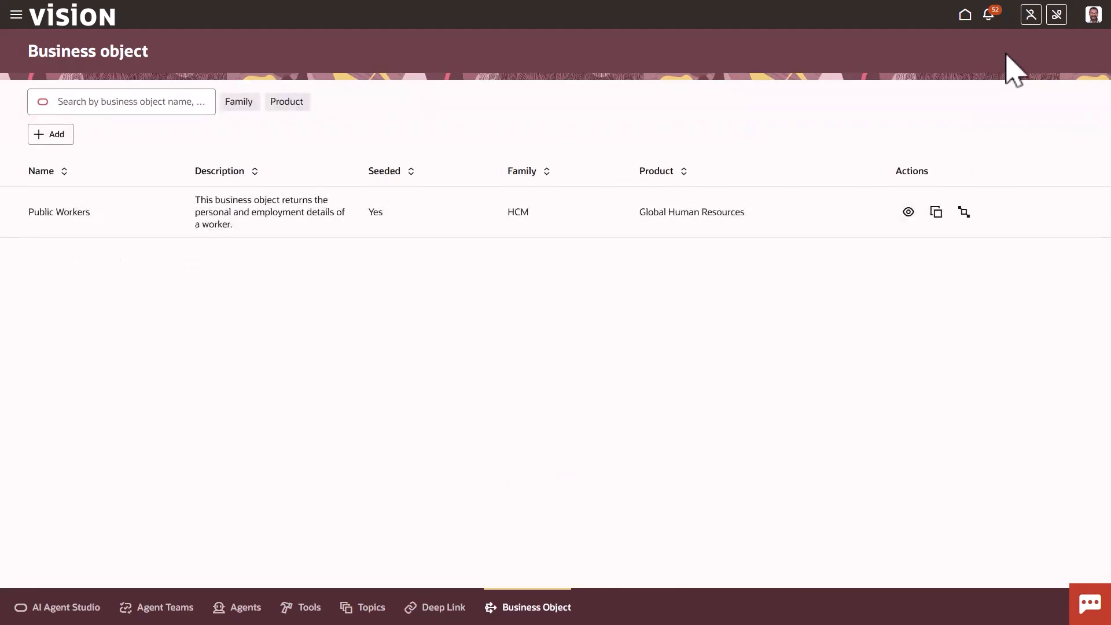
Search the business objects for "worker assignment" and open the Worker Assignments object's details for viewing
left_click(154, 101)
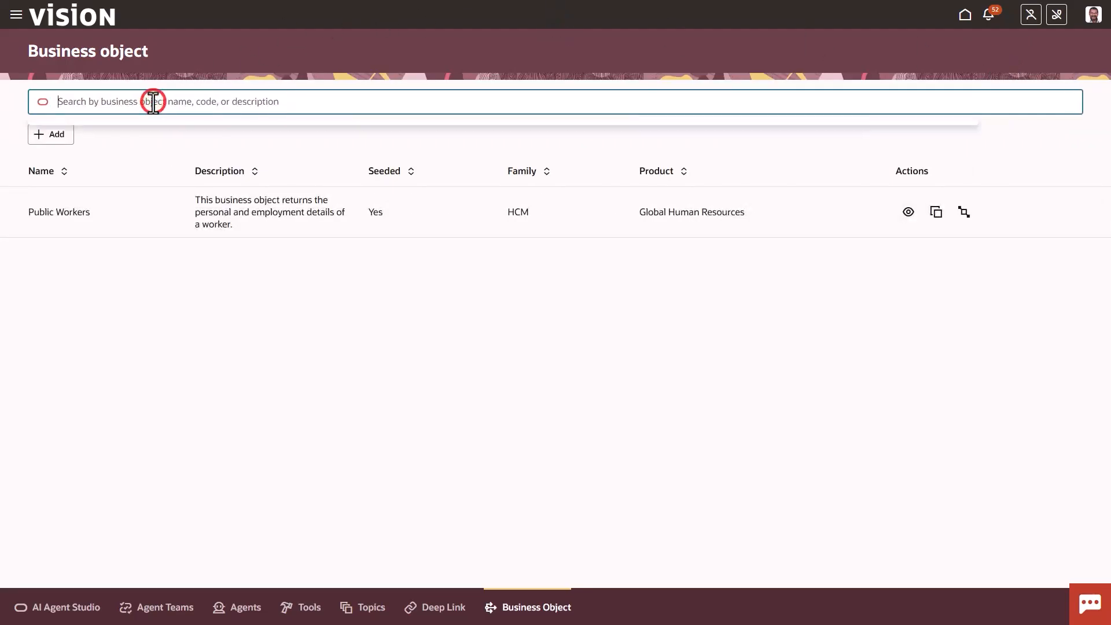
type("worker assignment")
key("Return")
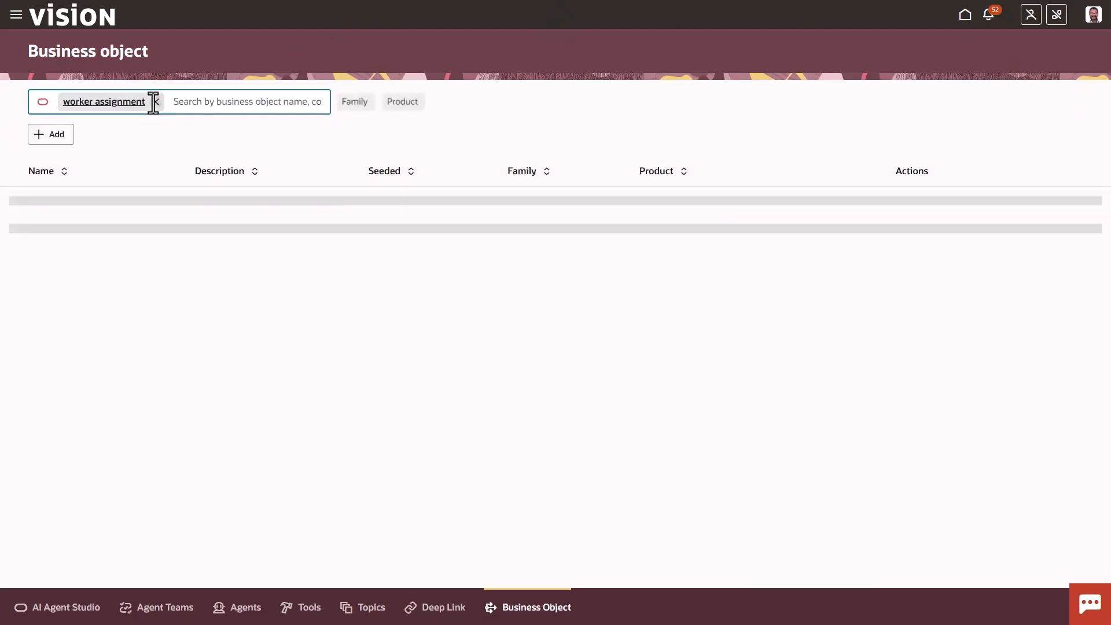
left_click(908, 211)
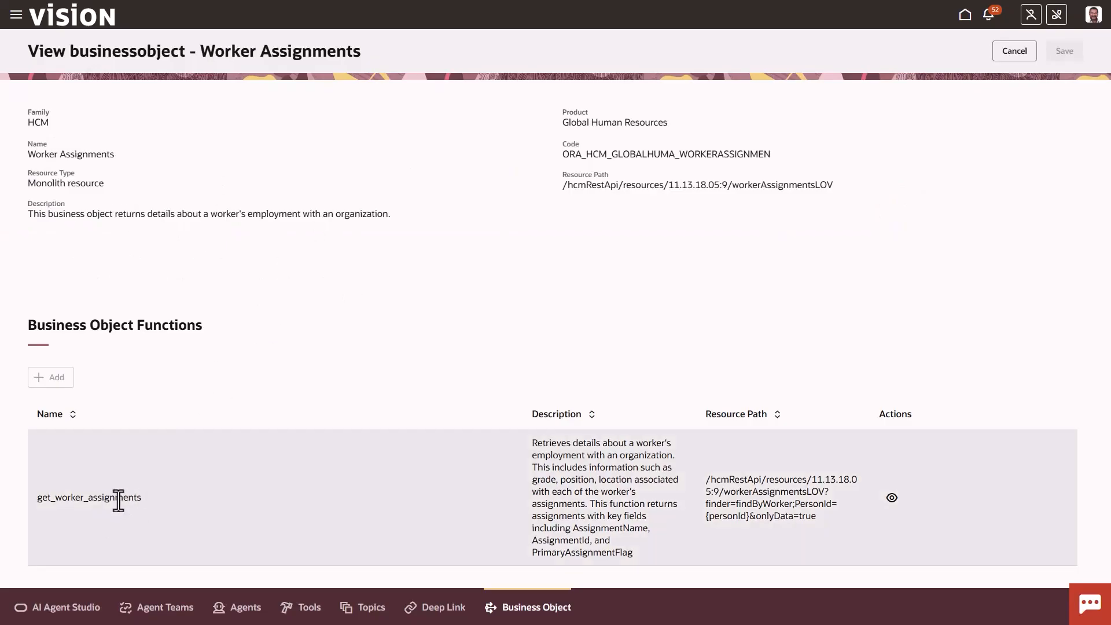
Examine the get_worker_assignments function's resource path and parameters, and return to the business object list
left_click(892, 497)
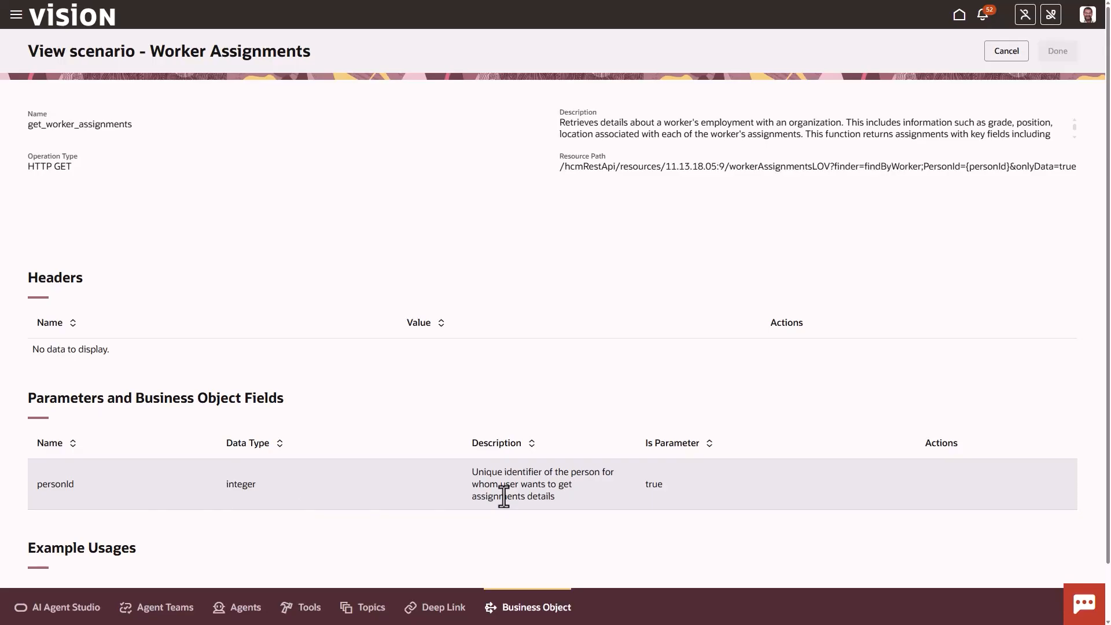
left_click(1006, 51)
left_click(1006, 51)
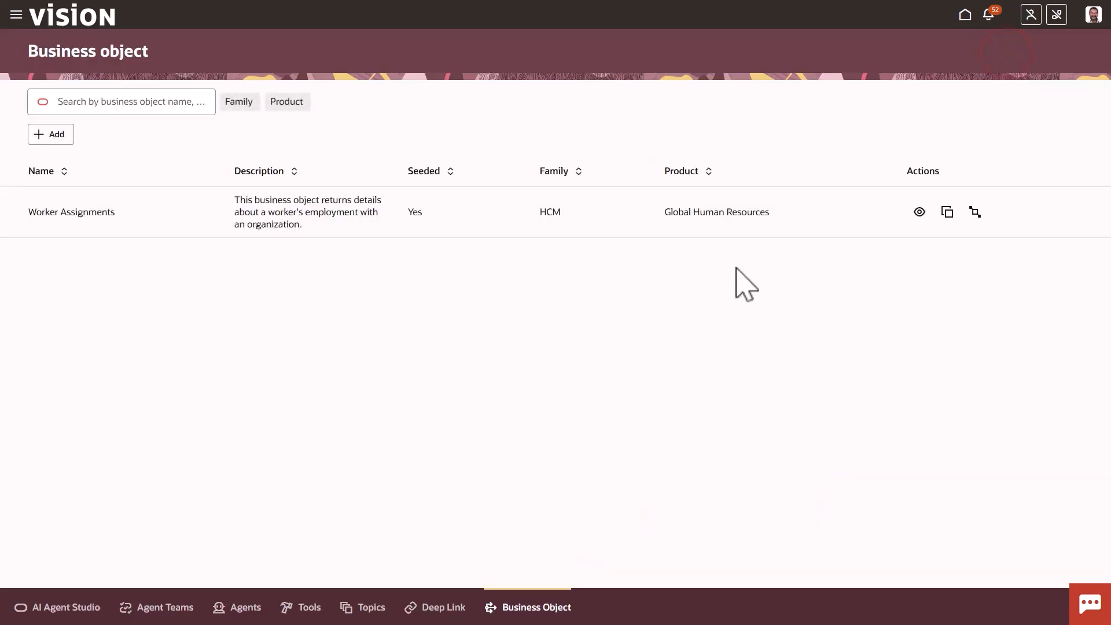
Start a new deep link and set its family to HCM and product to Absences
left_click(438, 610)
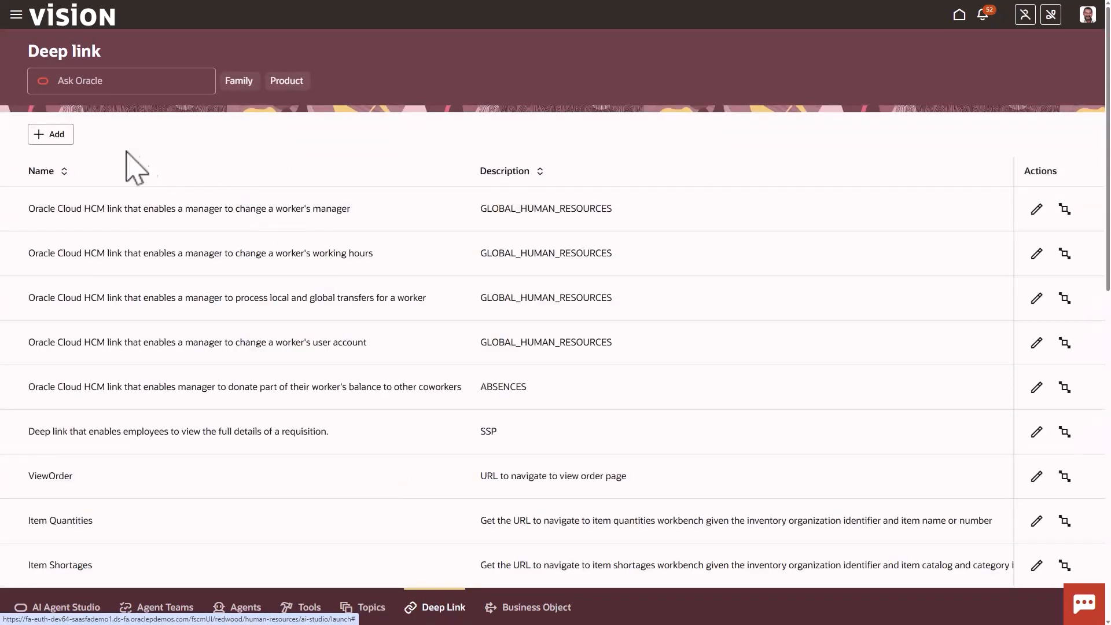
left_click(55, 138)
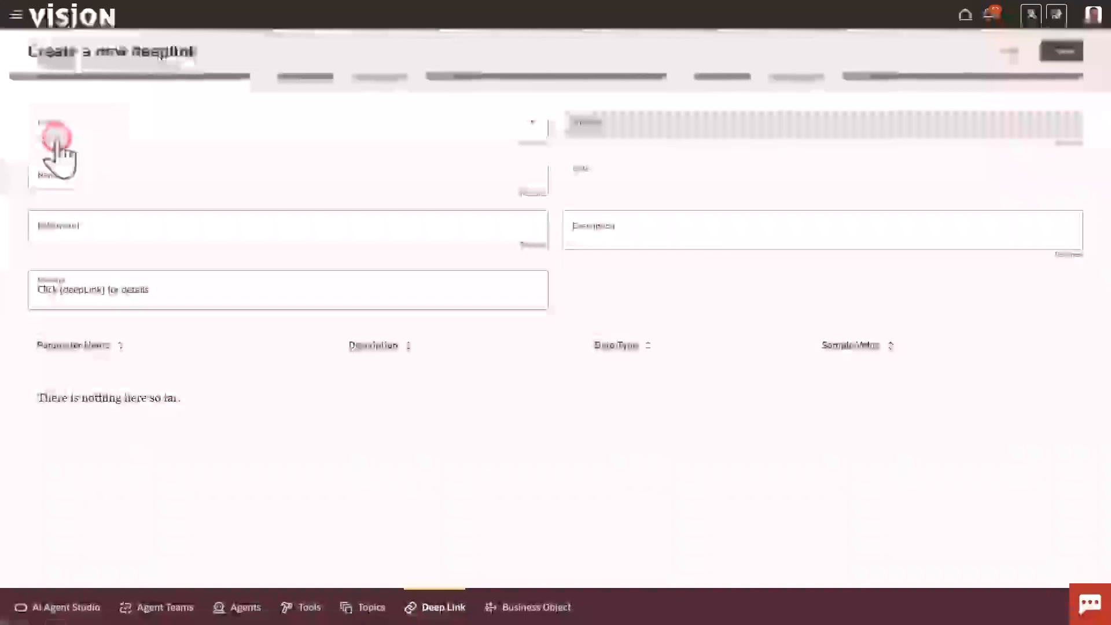
left_click(110, 123)
left_click(90, 266)
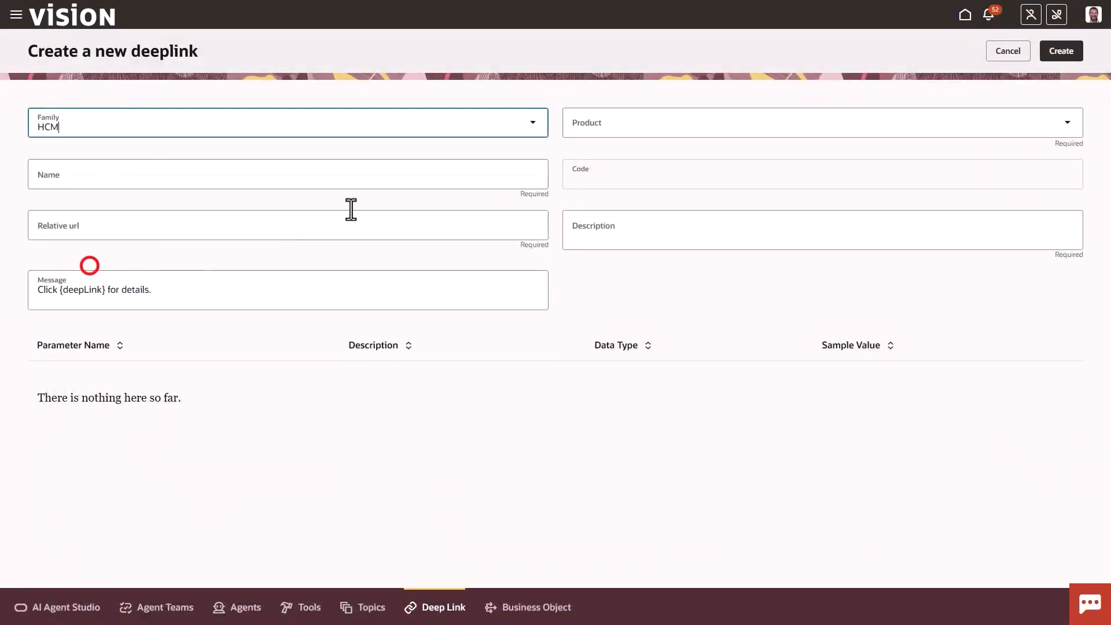
left_click(594, 123)
left_click(595, 159)
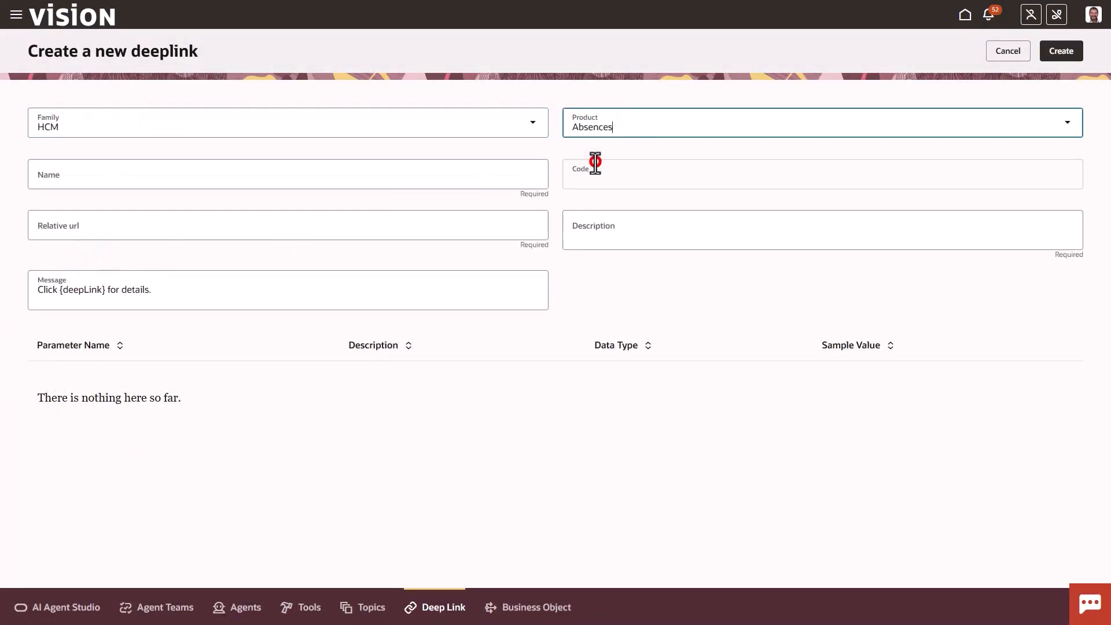
Name the deep link IMPL10AA Add Absence and set its relative URL to /fscmUI/redwood/absences/manage-absences/view-add-absences
left_click(392, 174)
type("IMPL10A")
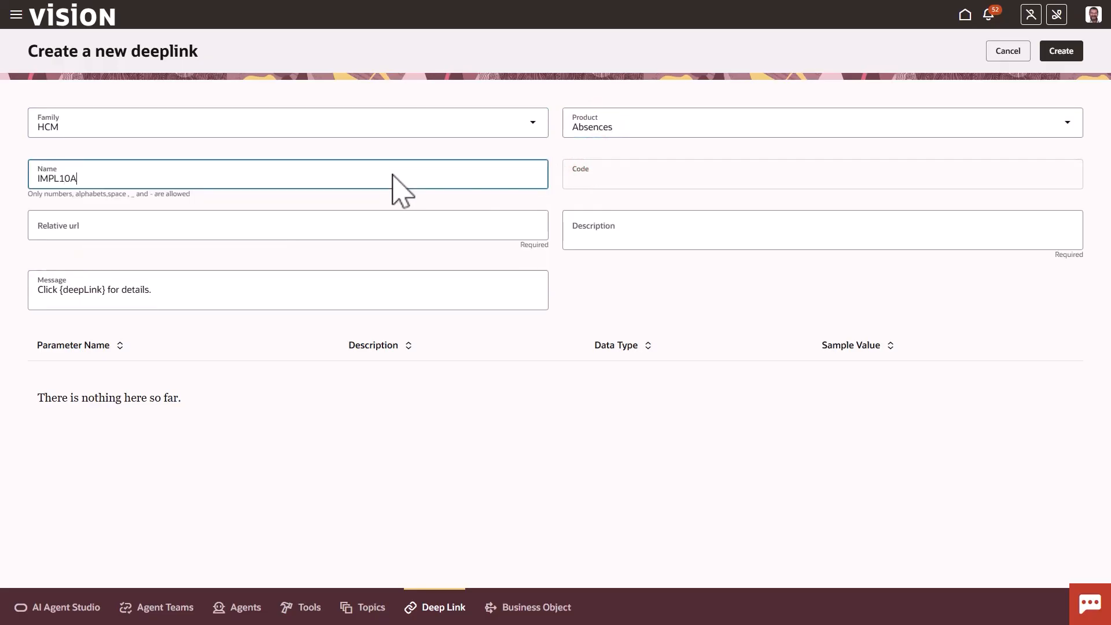
type("A Add Absence")
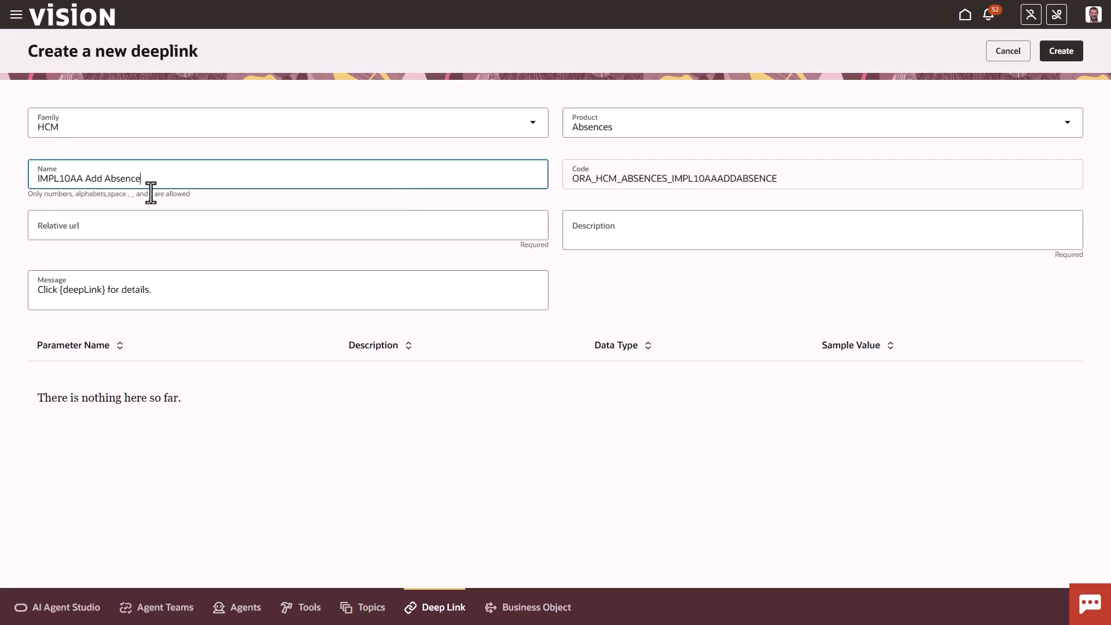
left_click(125, 226)
type("/fscmUI/redwood/absences/manage-absences/view-add-absences")
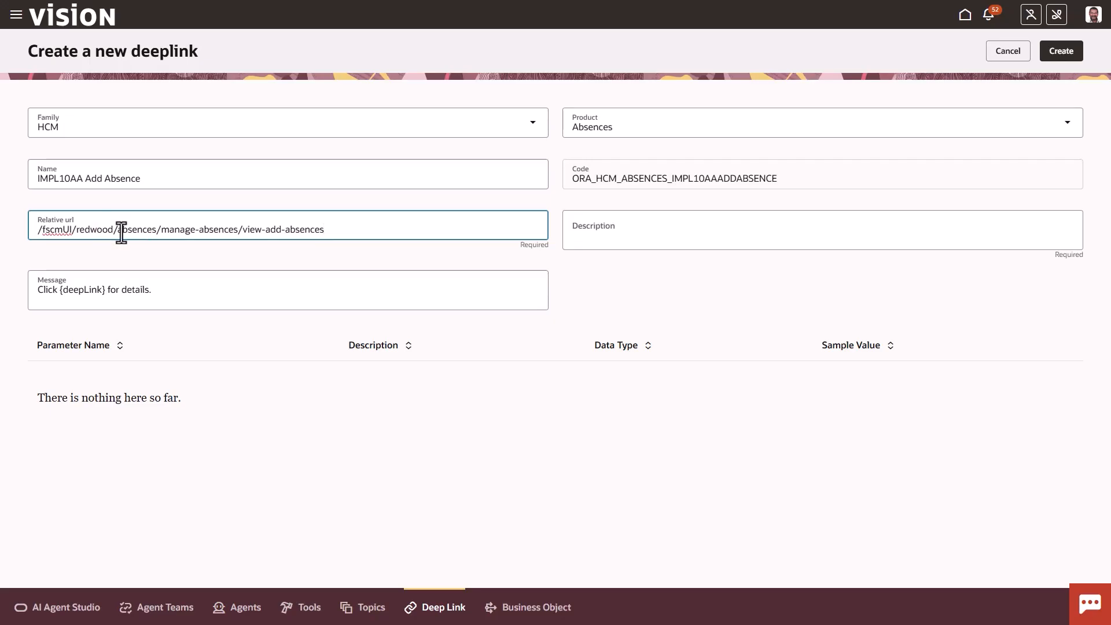
left_click(344, 226)
Set the deep link's description to "Oracle HCM Cloud link that allows employees to enter absences" and create the deep link
left_click(588, 232)
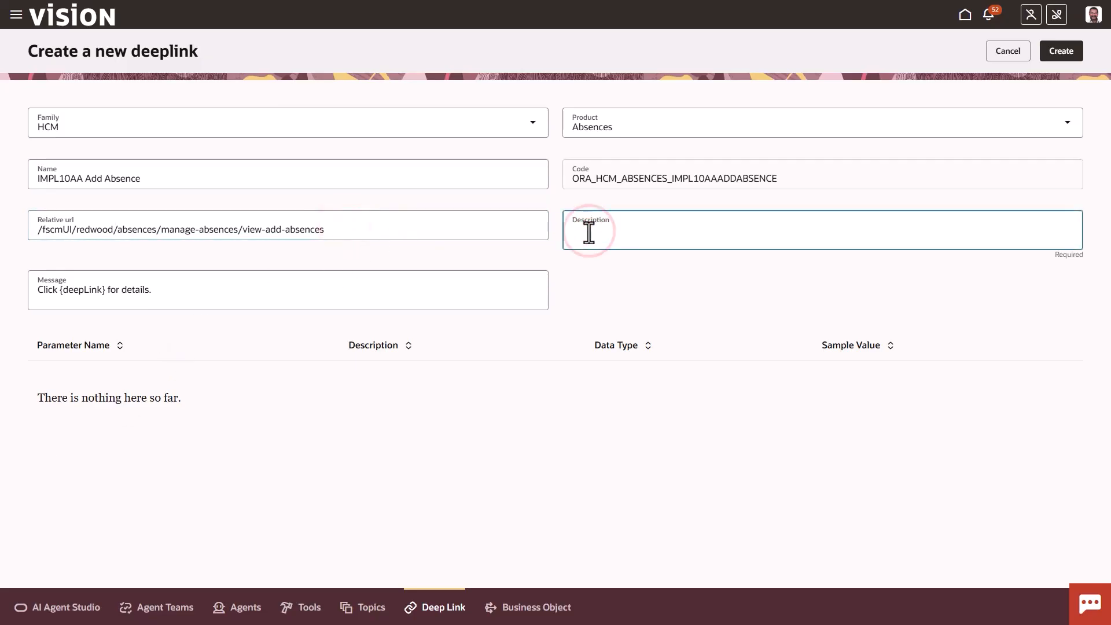
type("Oracle HCM Cloud link that allows employees to enter absences")
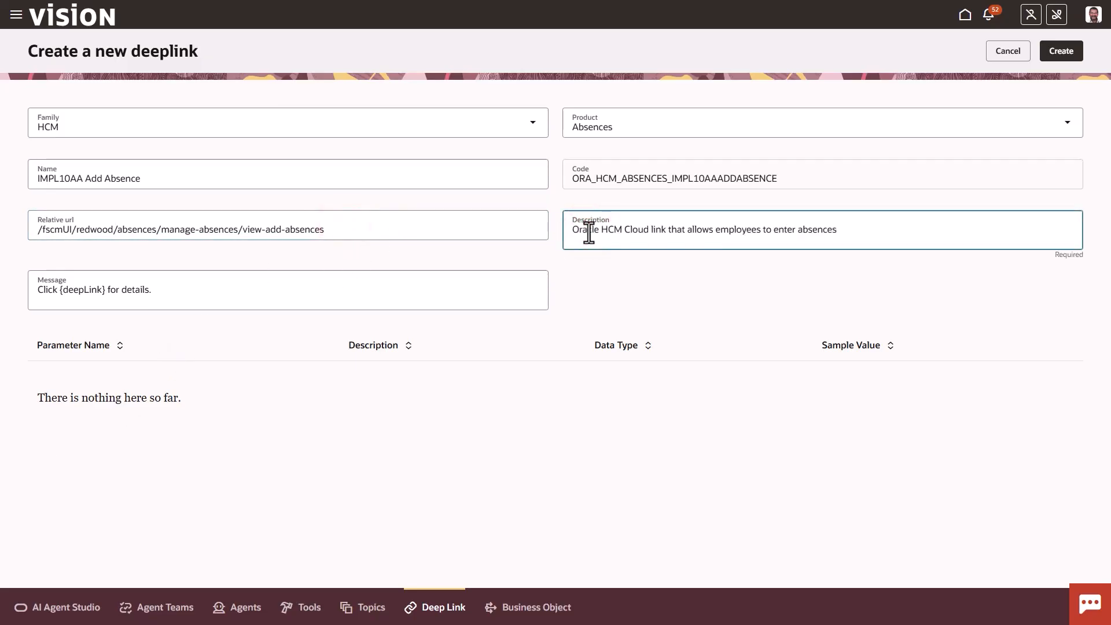
left_click(1057, 53)
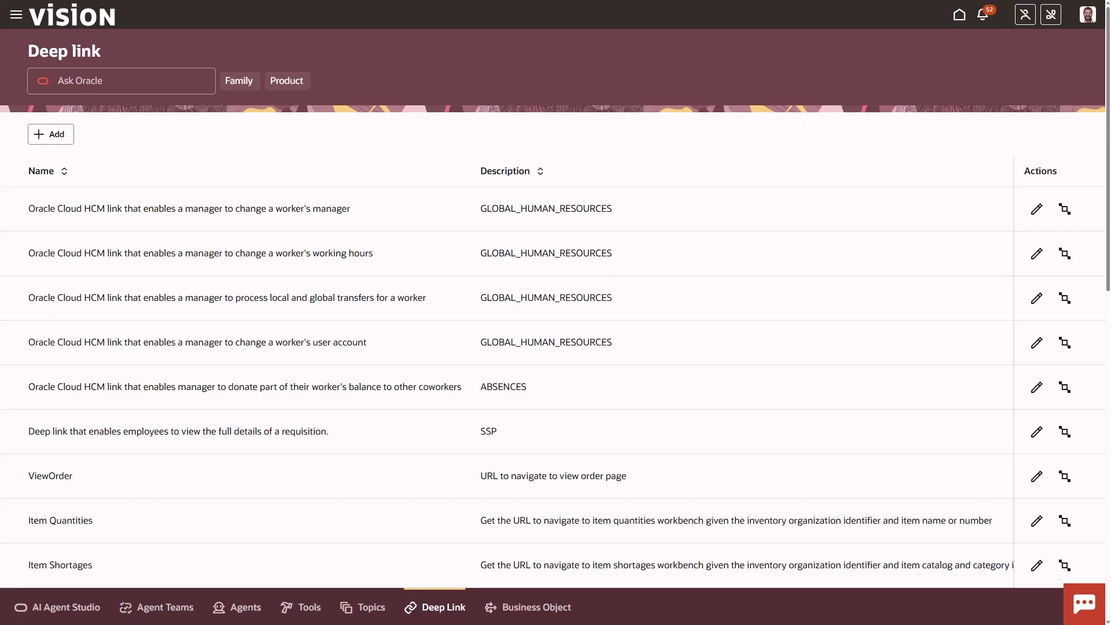
Start a new tool in the Tools Library and set its tool type to Business Object
left_click(299, 611)
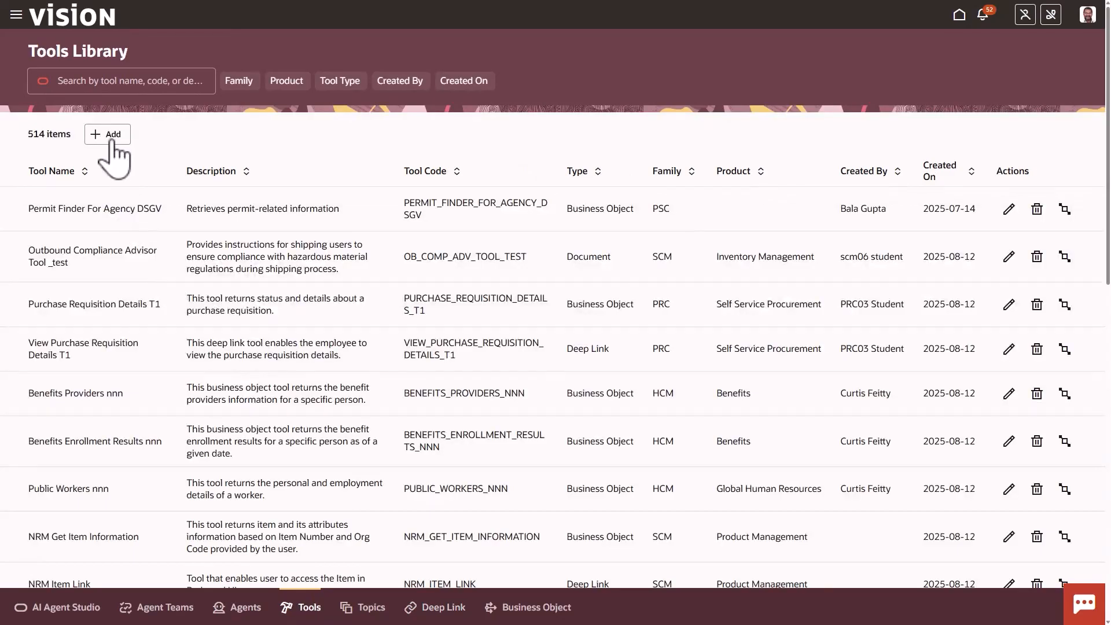
left_click(109, 135)
left_click(246, 120)
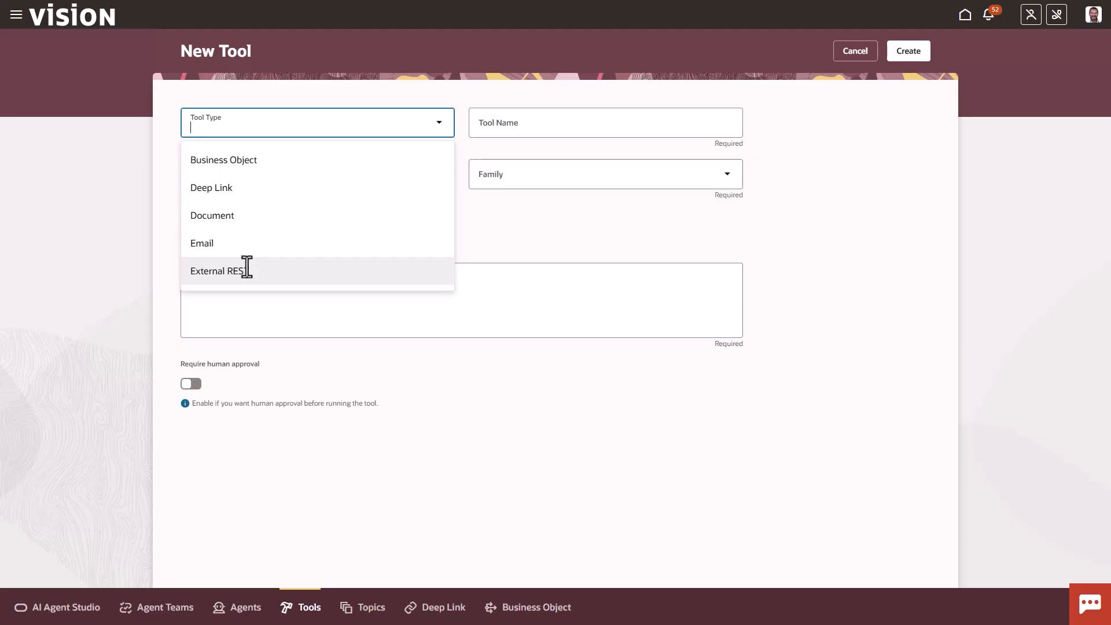
left_click(240, 165)
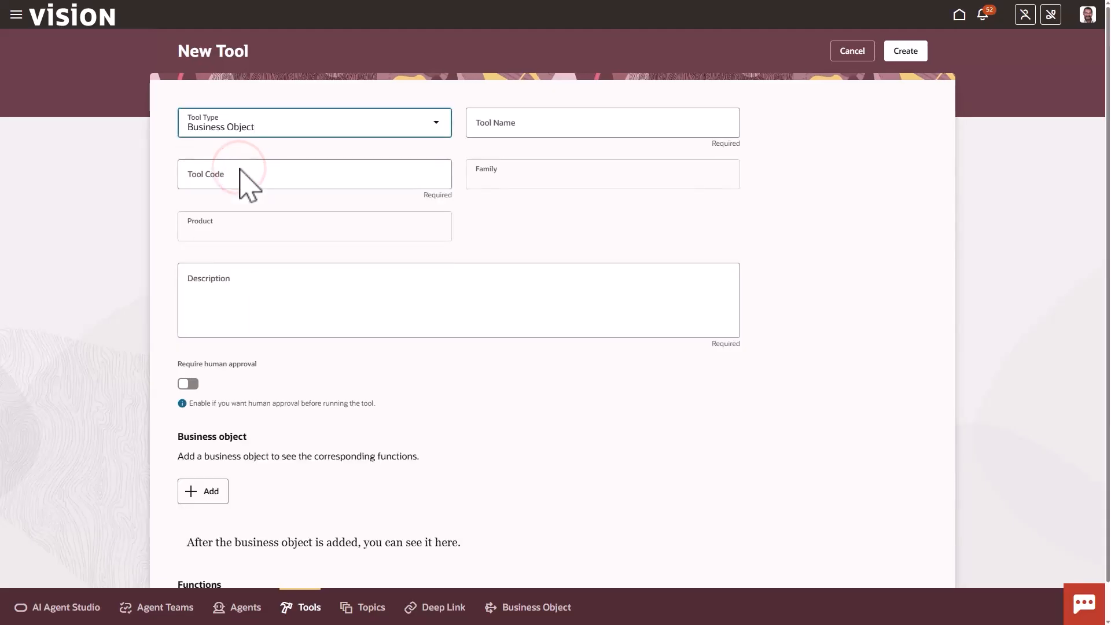
Name the tool IMPL10AA Existing Absence with description "This tool returns the recorded absences of a worker for the current year or any other time period or date"
left_click(497, 128)
type("IMPL10A")
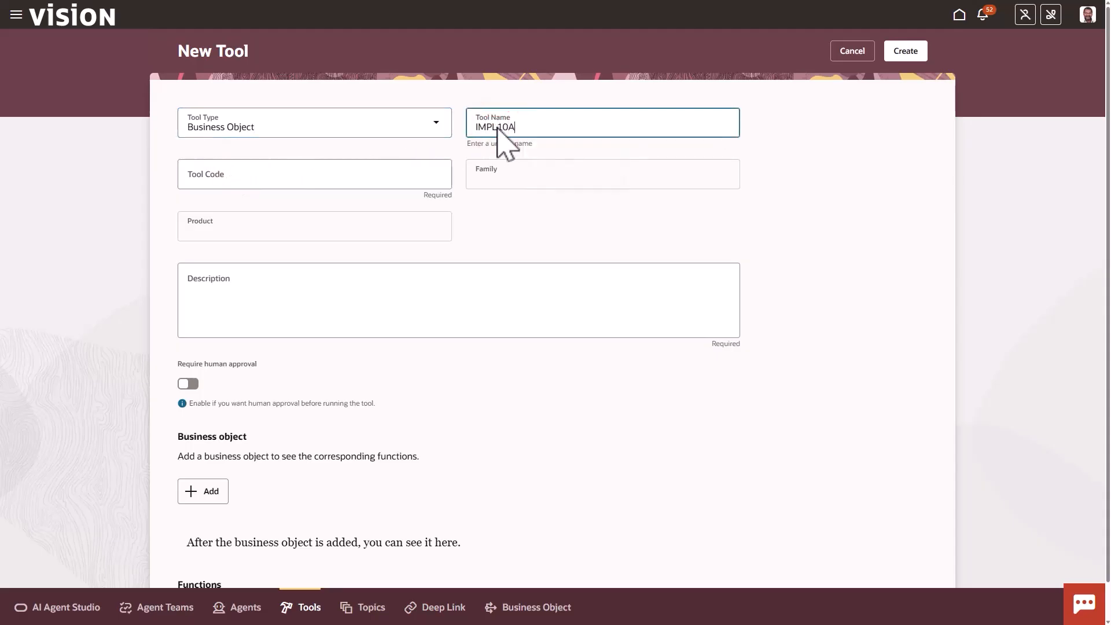
type("A Existing Absence")
left_click(469, 154)
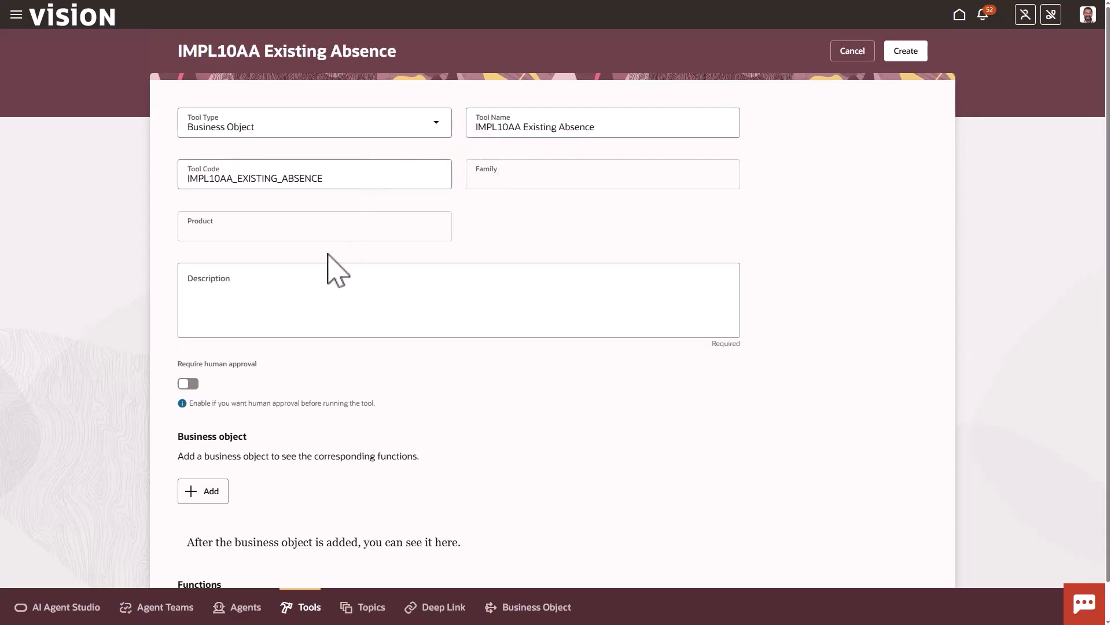
left_click(269, 284)
type("This tool returns the recorded absences of a worker for the current year or any other time period or date")
Add the IMPL10AA Existing Absence business object, found by searching for IMPL10AA, to the tool and create the tool
scroll(310, 353, "down", 1)
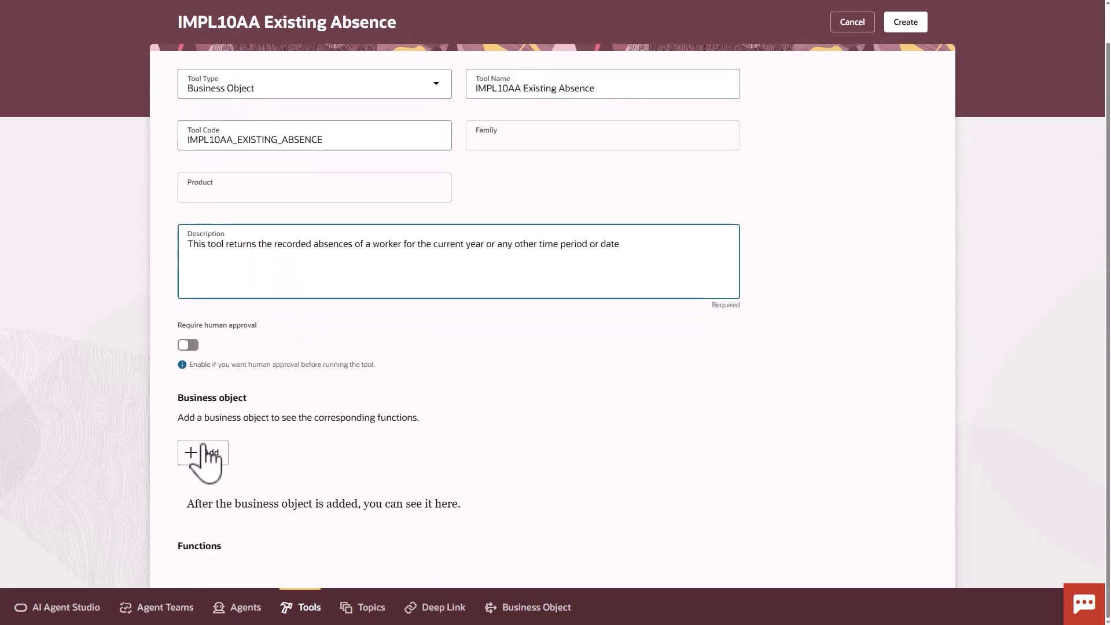
left_click(208, 458)
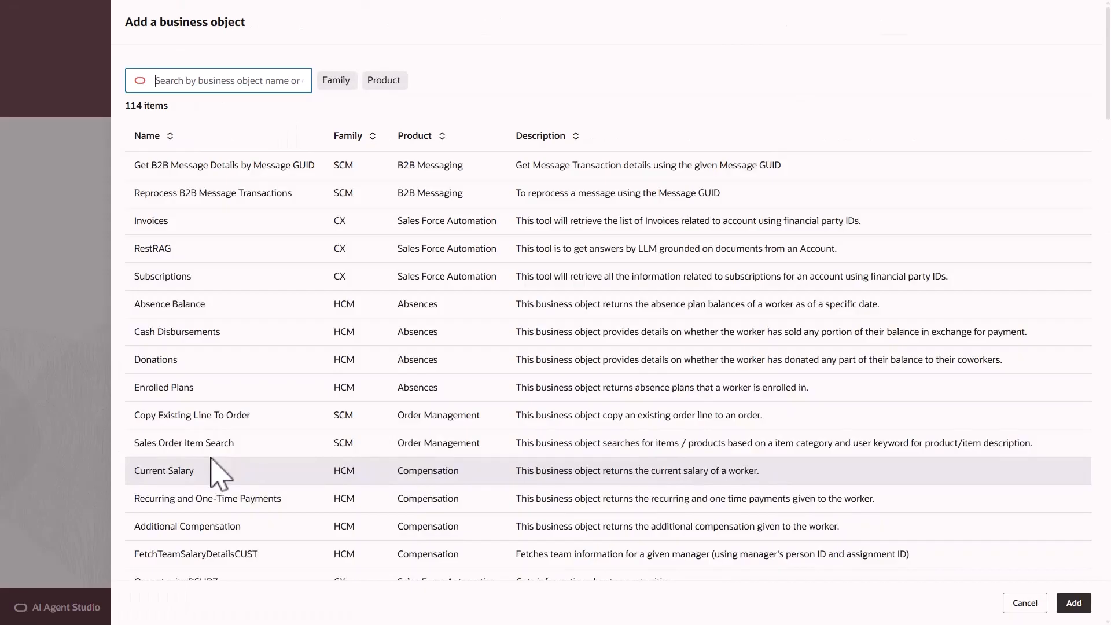
left_click(238, 73)
type("IM")
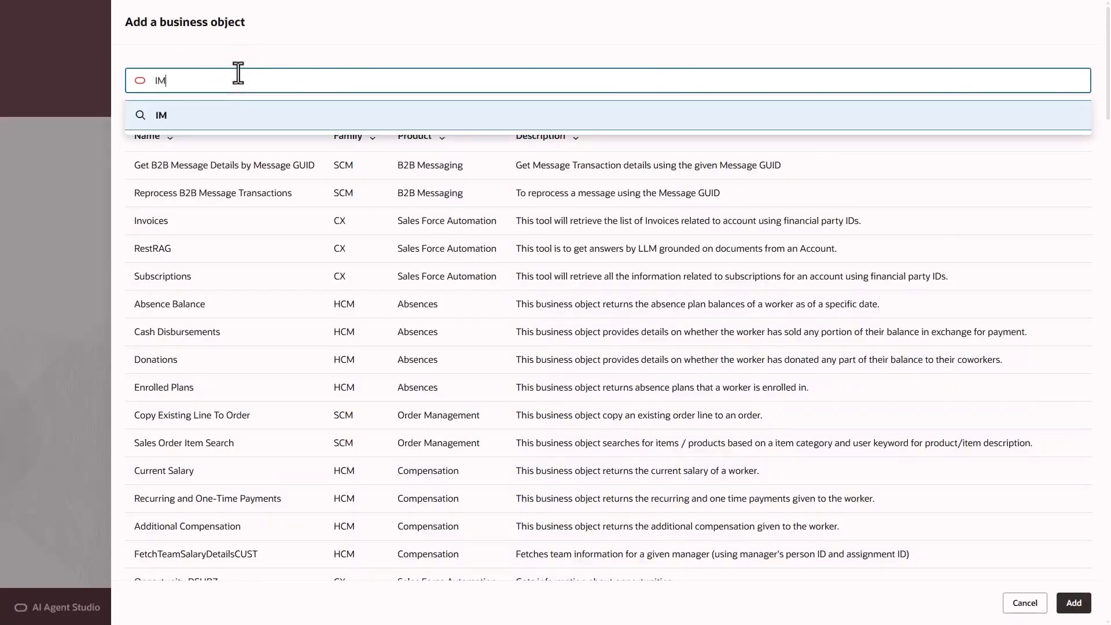
type("PL10AA")
key("Return")
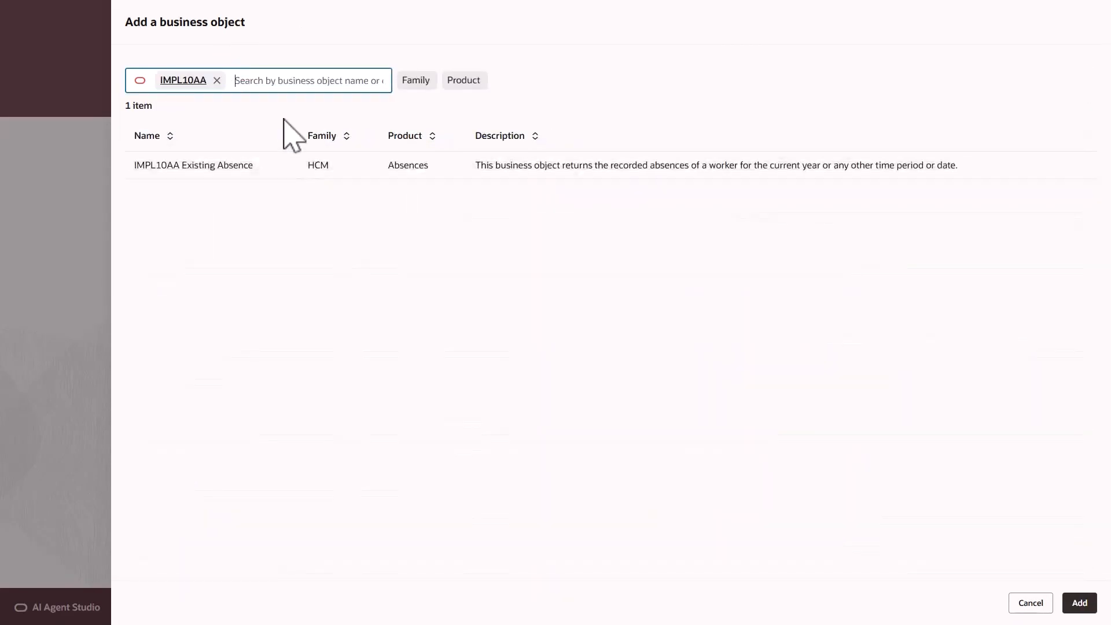
left_click(298, 163)
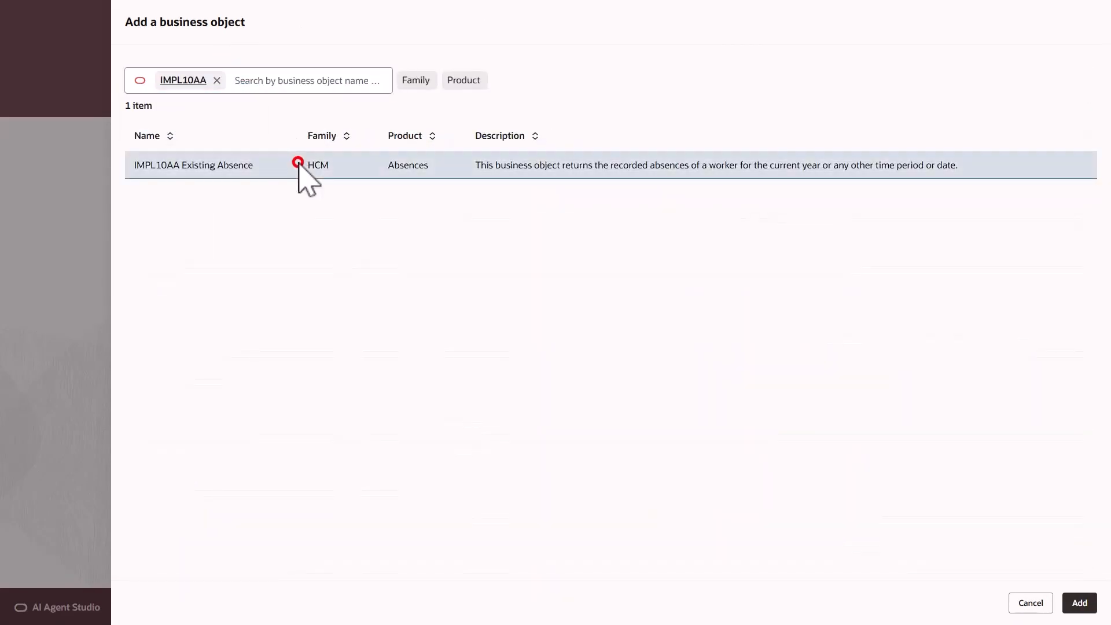
left_click(1079, 603)
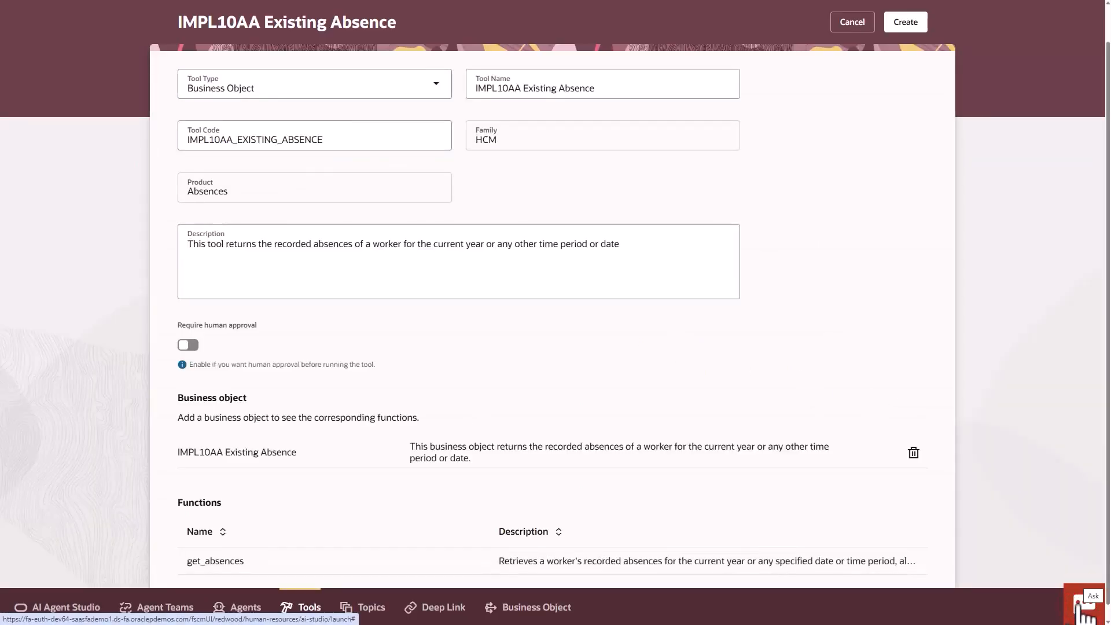
left_click(906, 23)
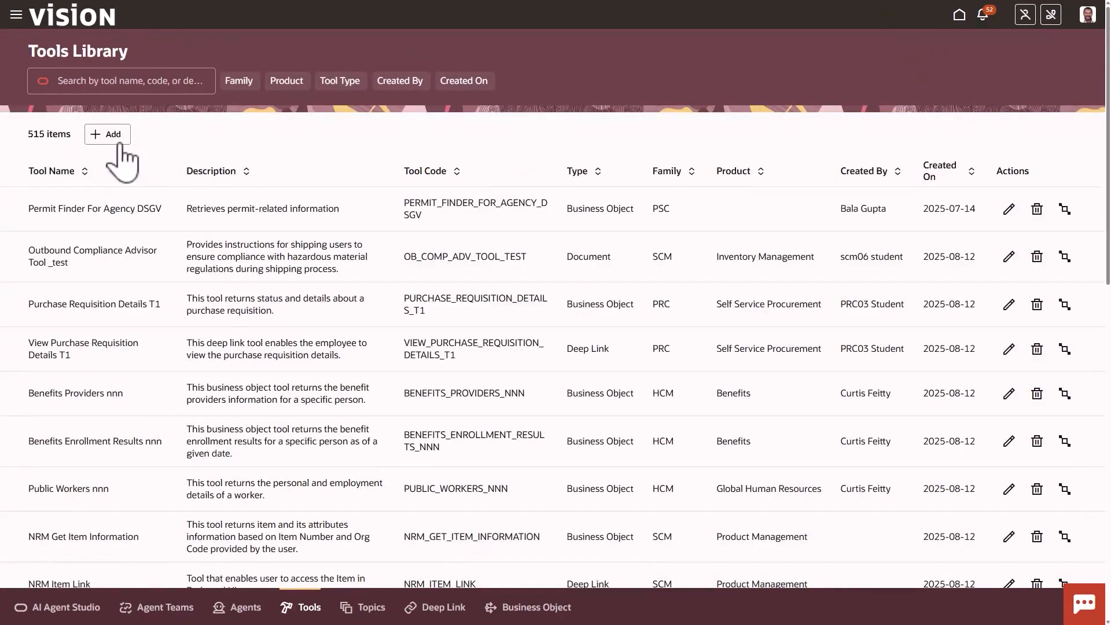
Start a Business Object tool named IMPL10AA Absence Balance with description "This tool returns the absence plan balances of a worker as of a specific date"
left_click(113, 142)
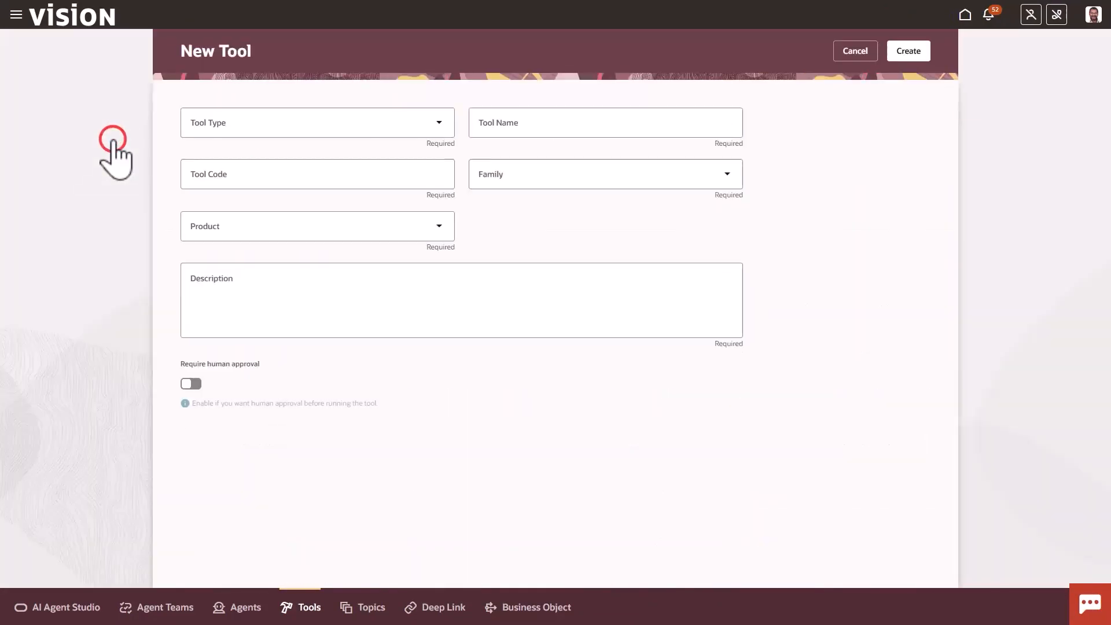
left_click(240, 129)
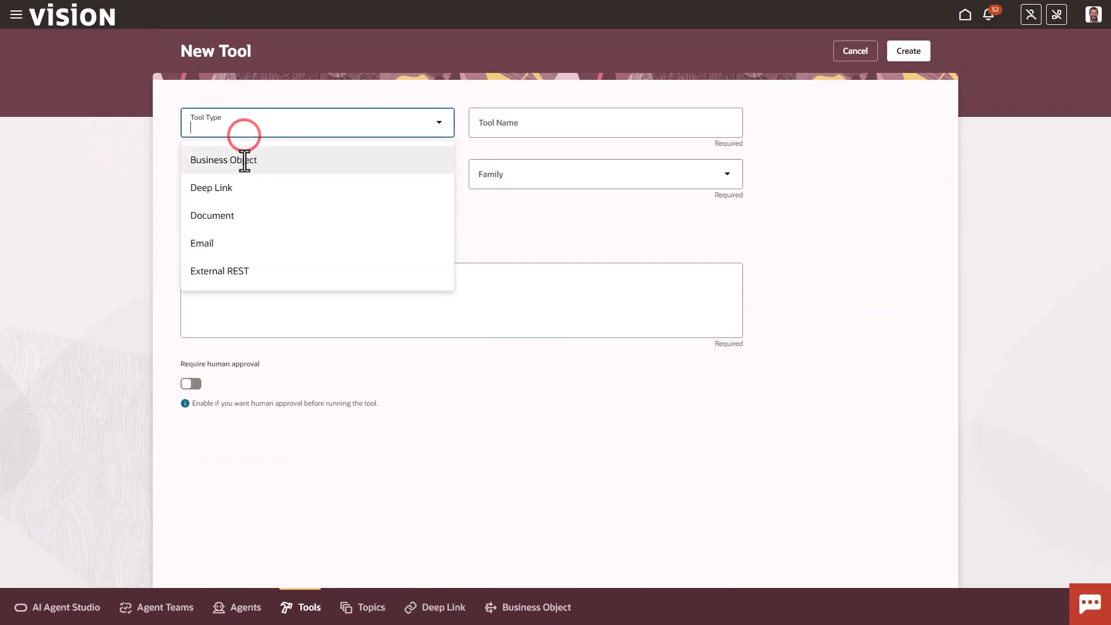
left_click(243, 159)
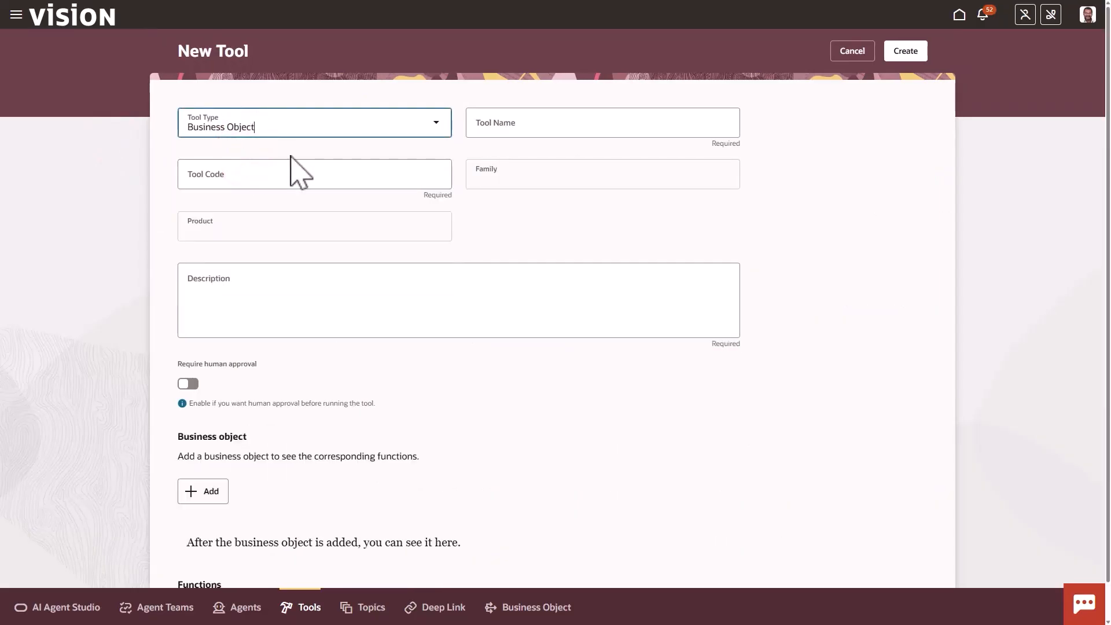
left_click(509, 129)
type("IMPL")
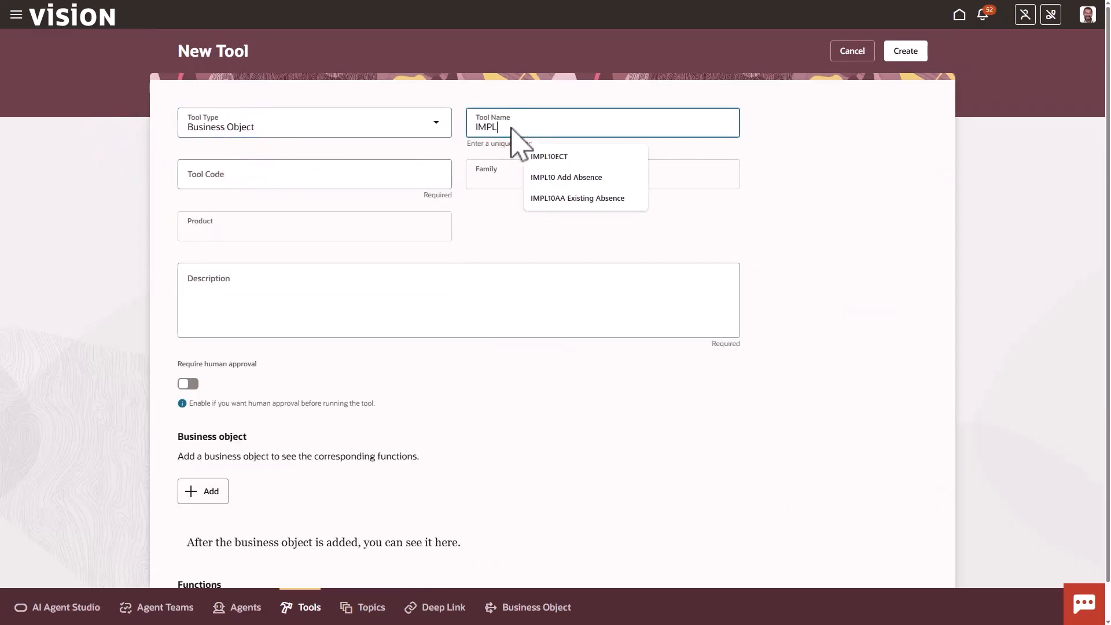
type("10AA Absence Balance")
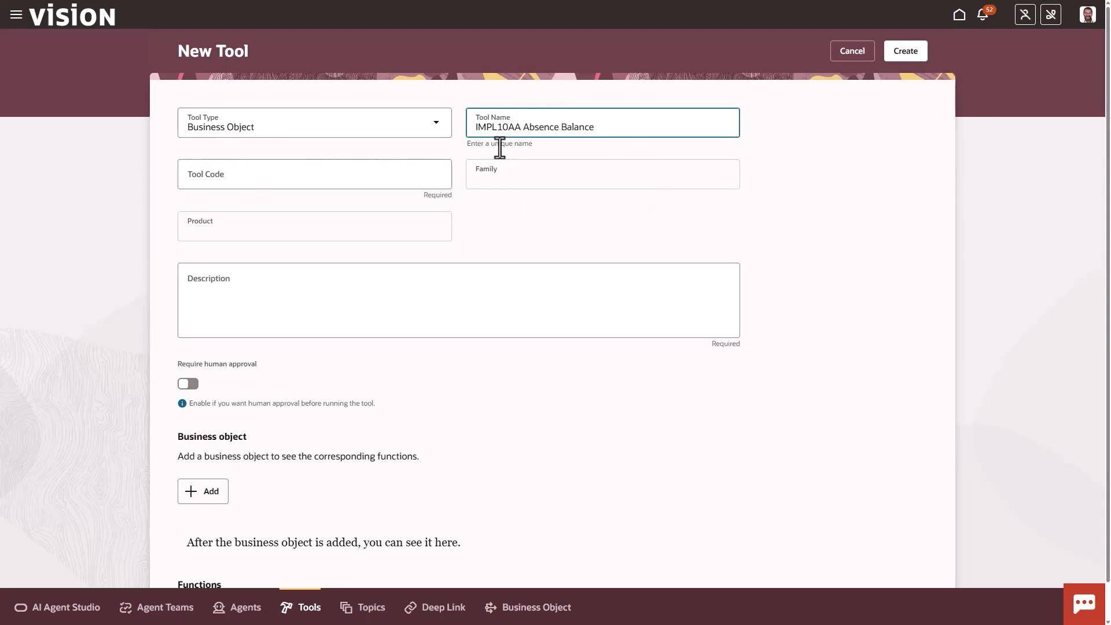
left_click(499, 148)
left_click(289, 198)
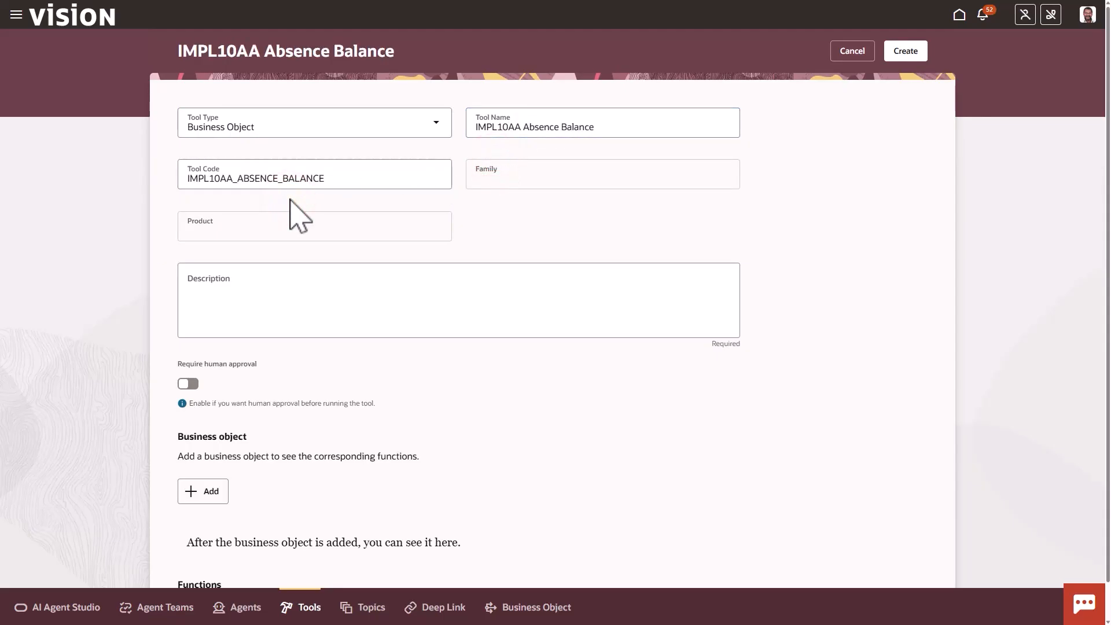
left_click(262, 288)
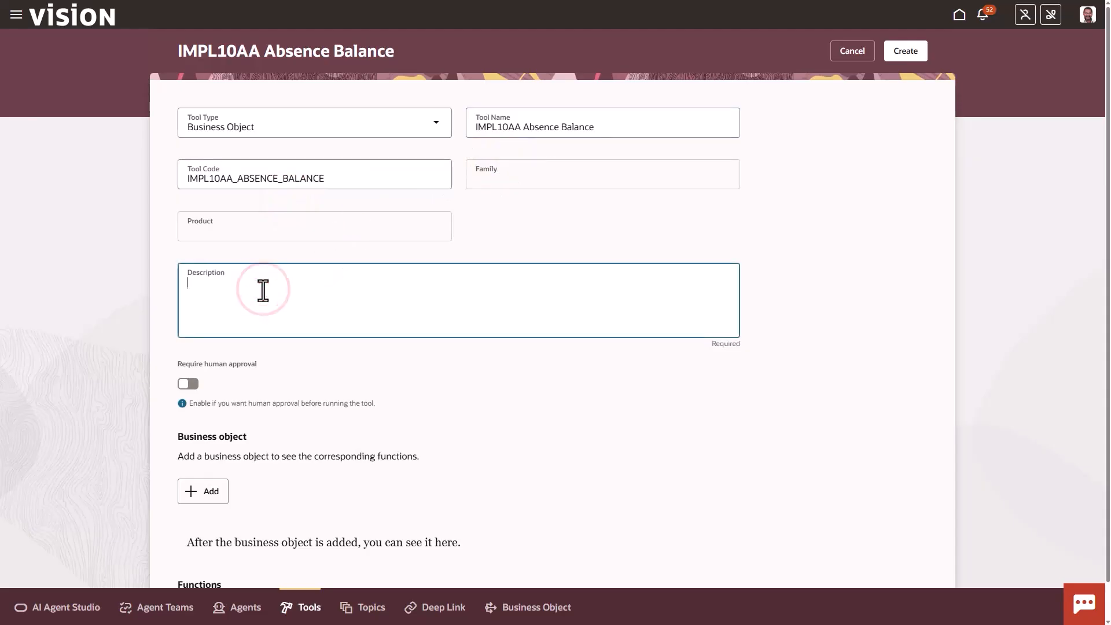
type("This tool returns the absence plan balances of a worker as of a specific date")
Find the Absence Balance business object by name, add it to the tool and create the tool
left_click(206, 491)
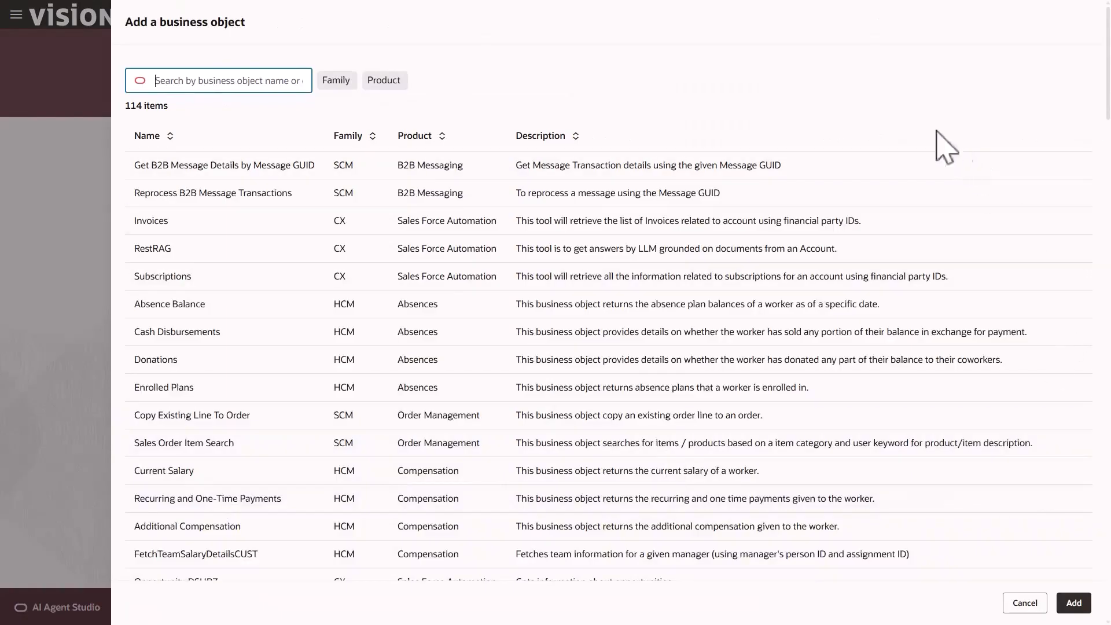
left_click(253, 81)
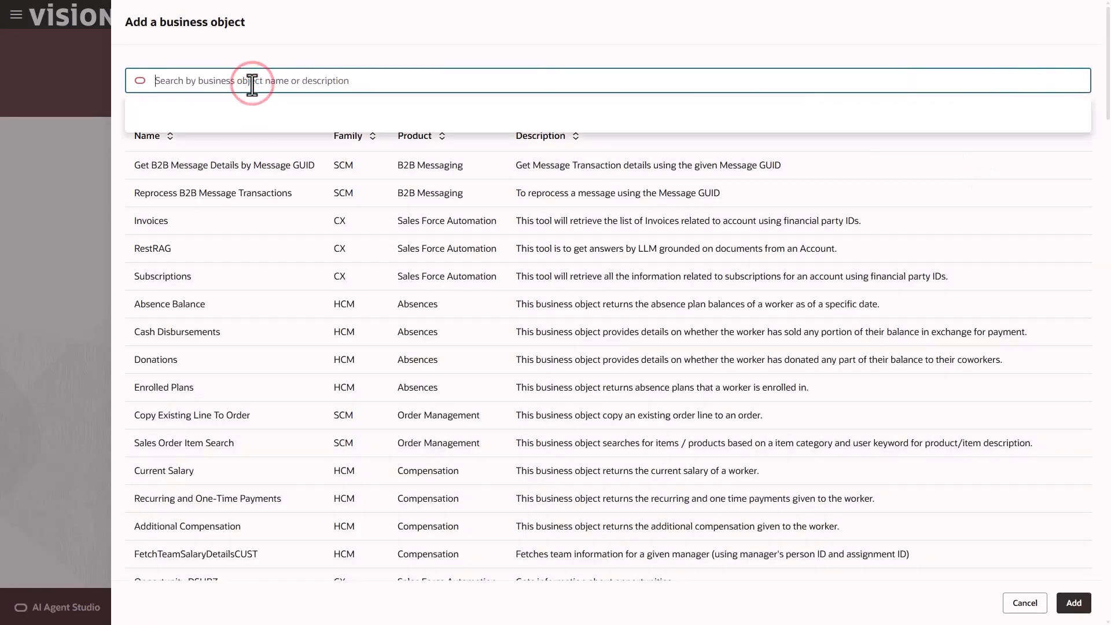
type("Absence")
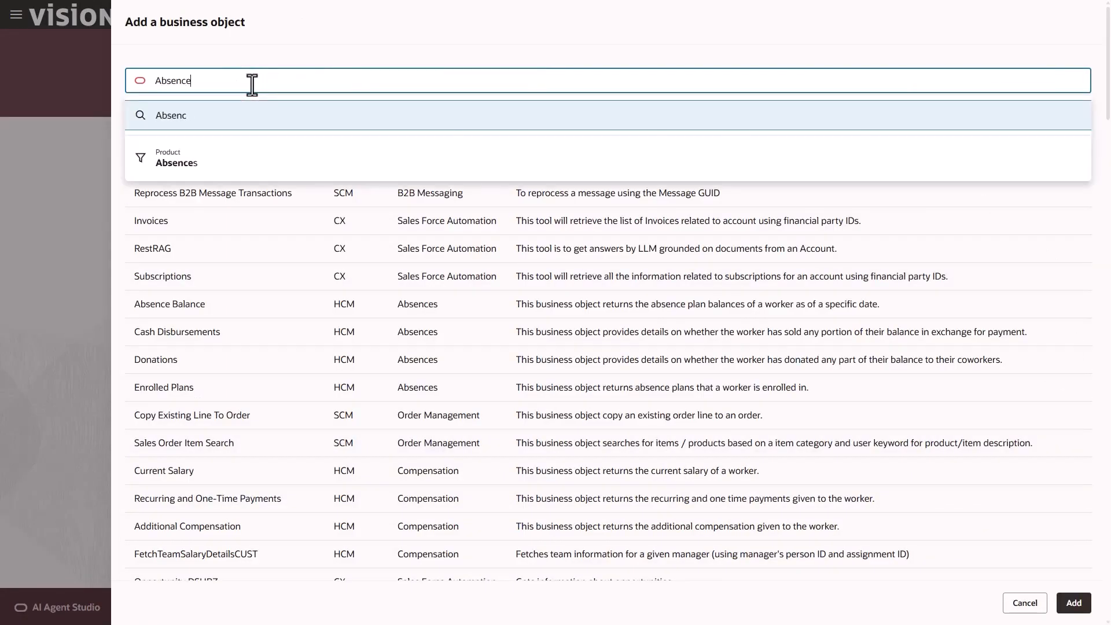
type(" balance")
key("Return")
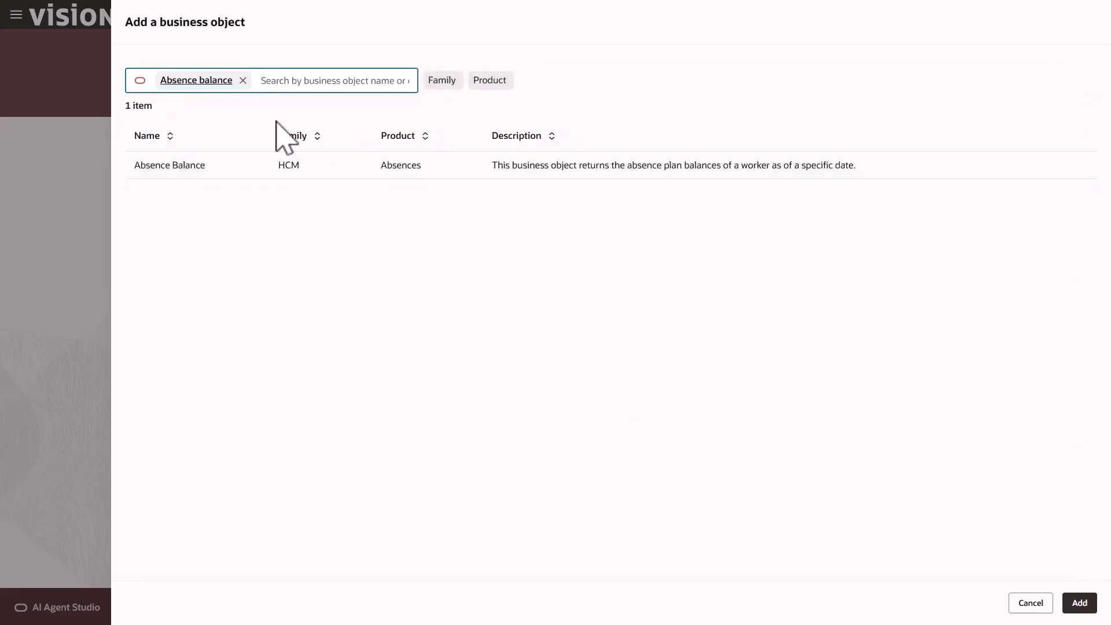
left_click(264, 166)
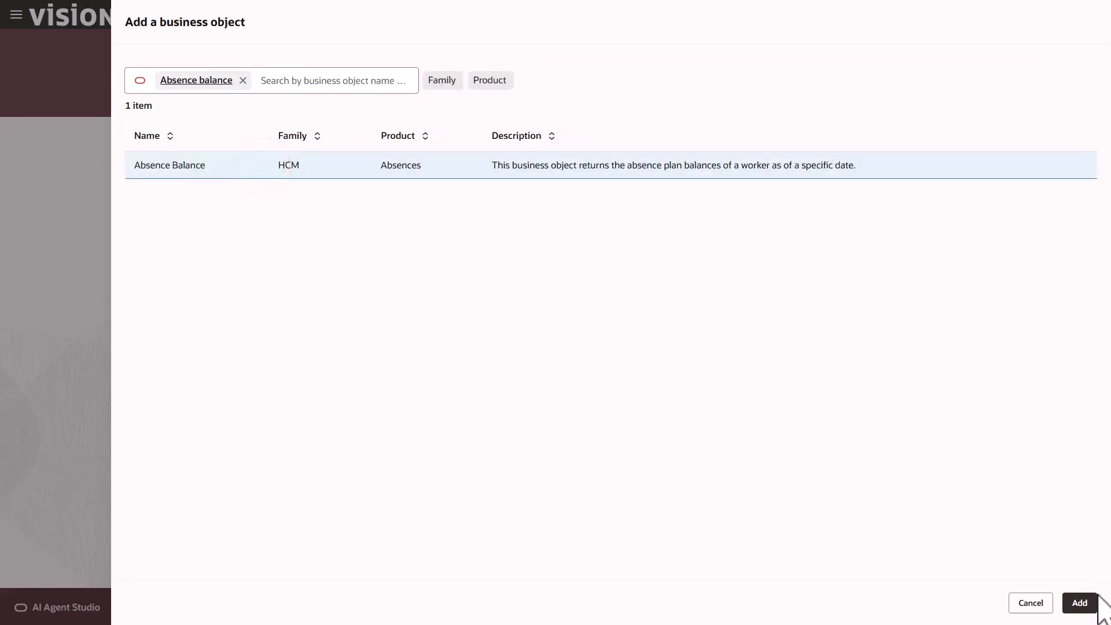
left_click(1081, 605)
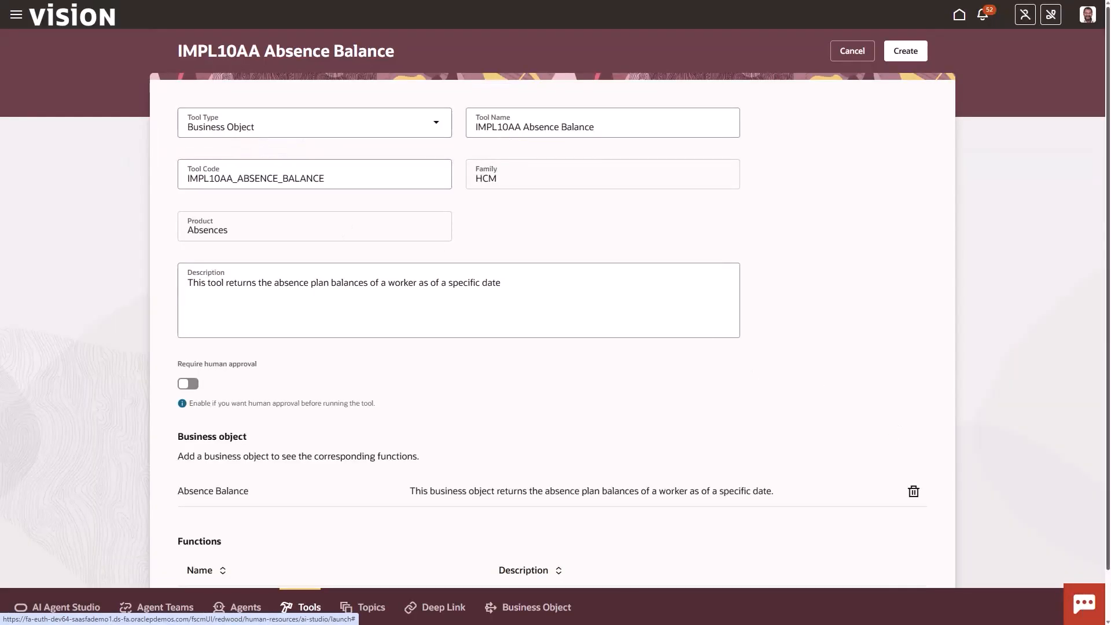
left_click(909, 62)
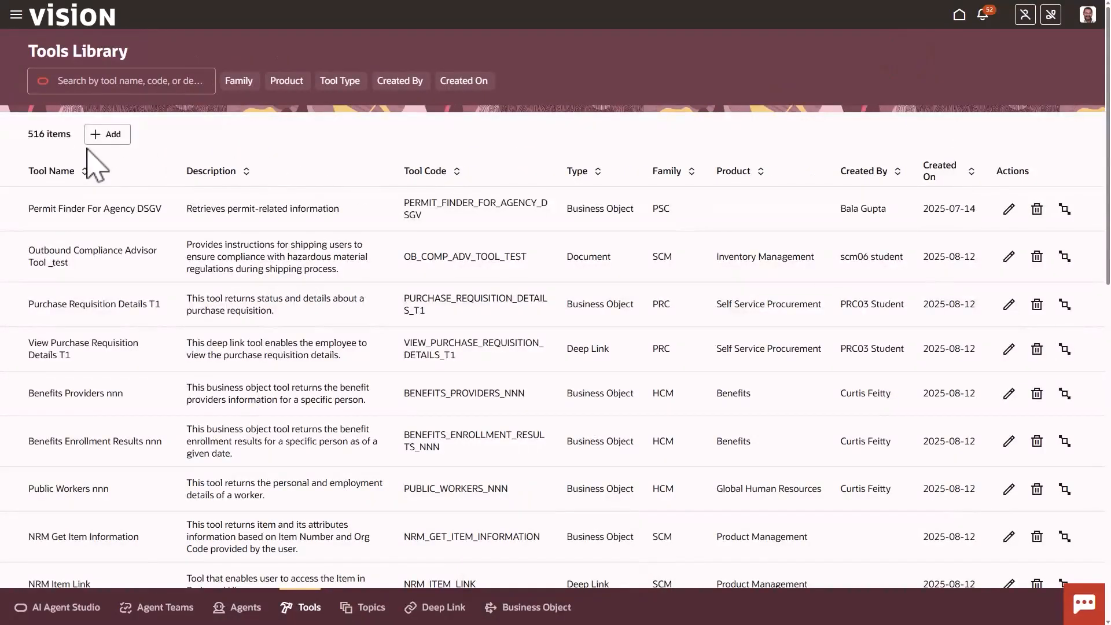
Start a Business Object tool named IMPL10AA Public Workers with description "This tool returns the personal and employment details of a worker."
left_click(110, 133)
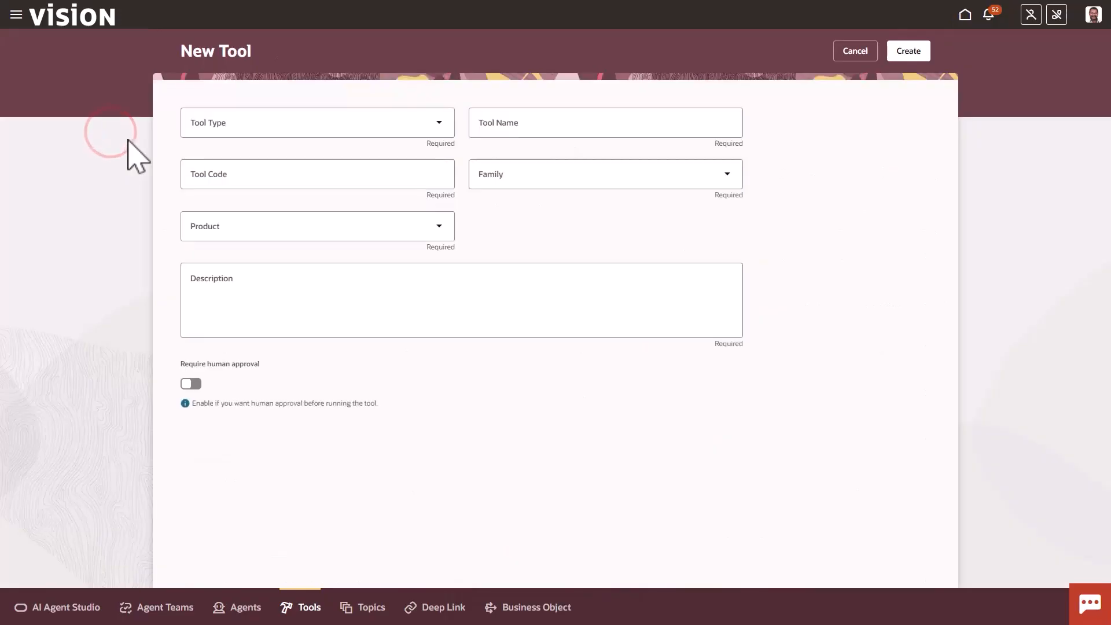
left_click(228, 124)
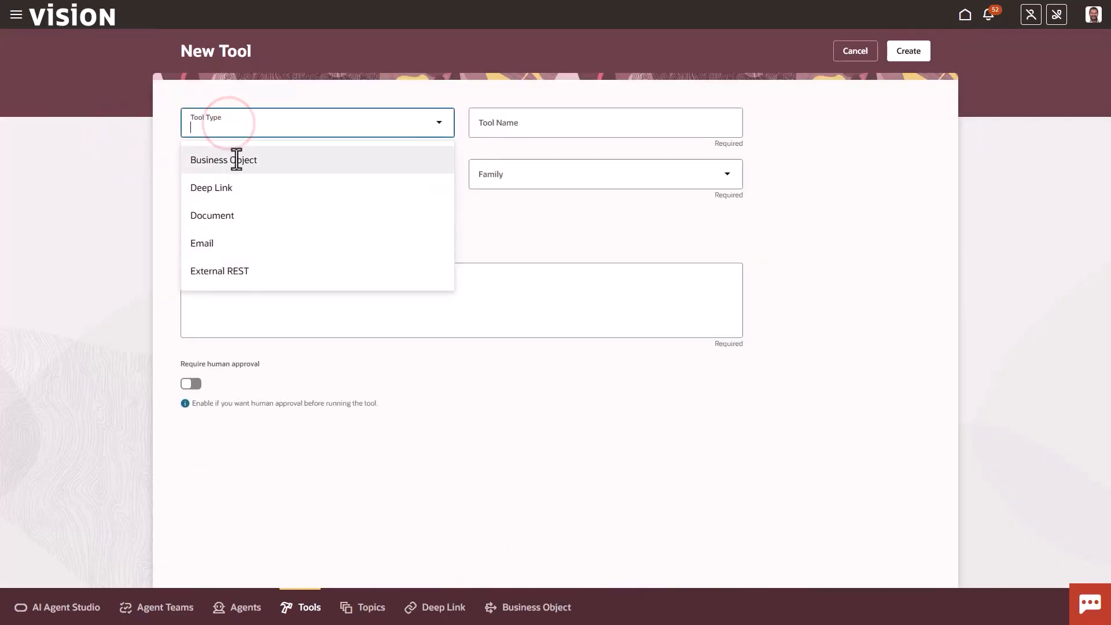
left_click(237, 158)
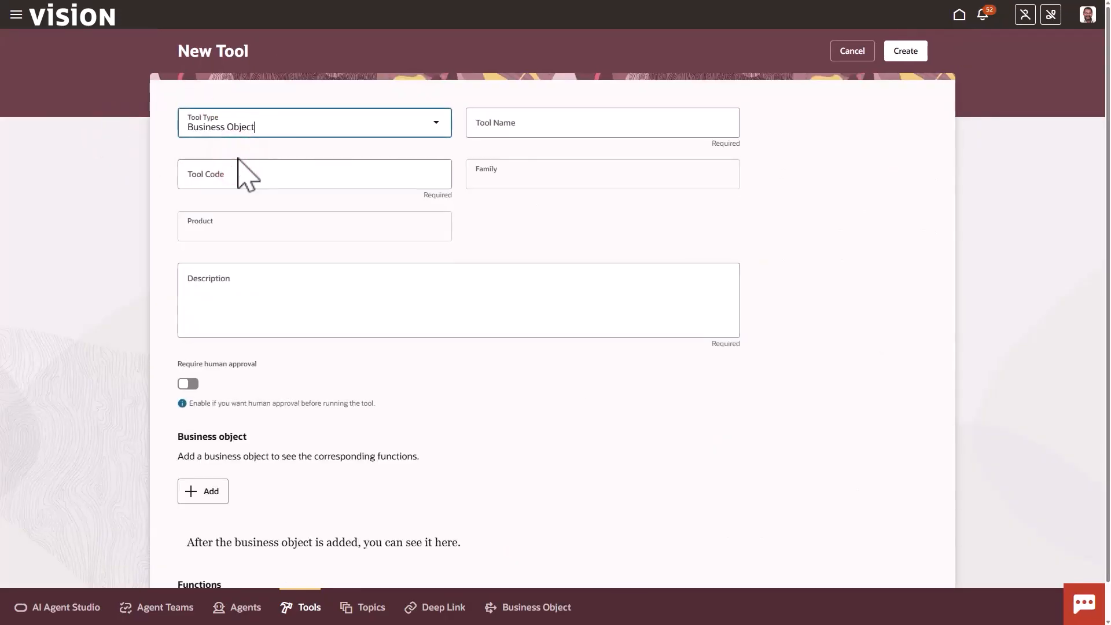
left_click(513, 125)
type("IMP")
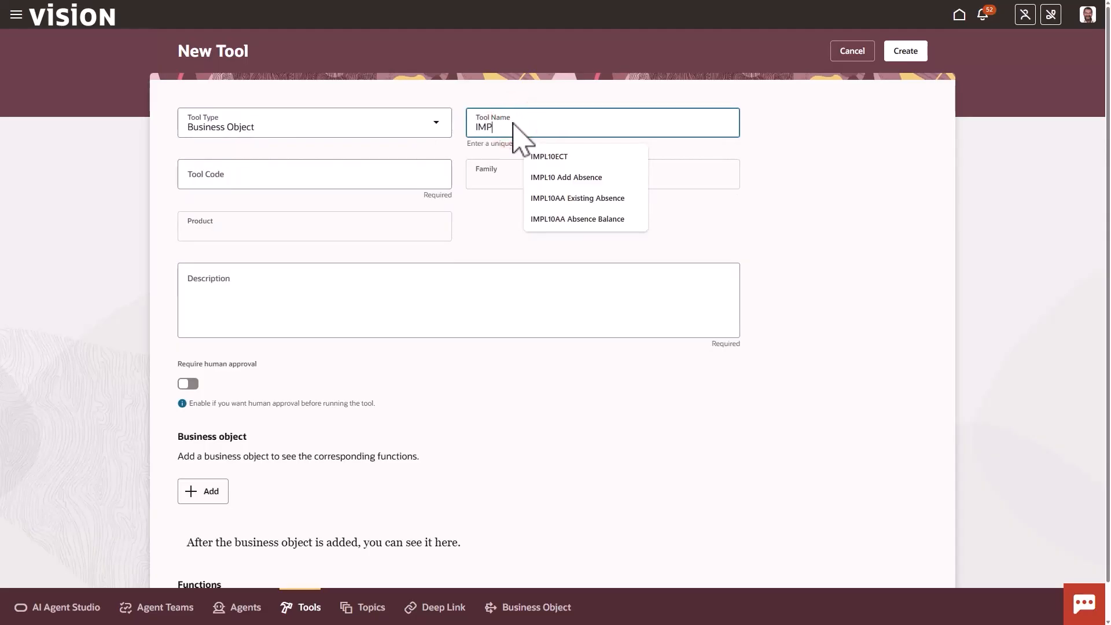
type("L10AA Public Workers")
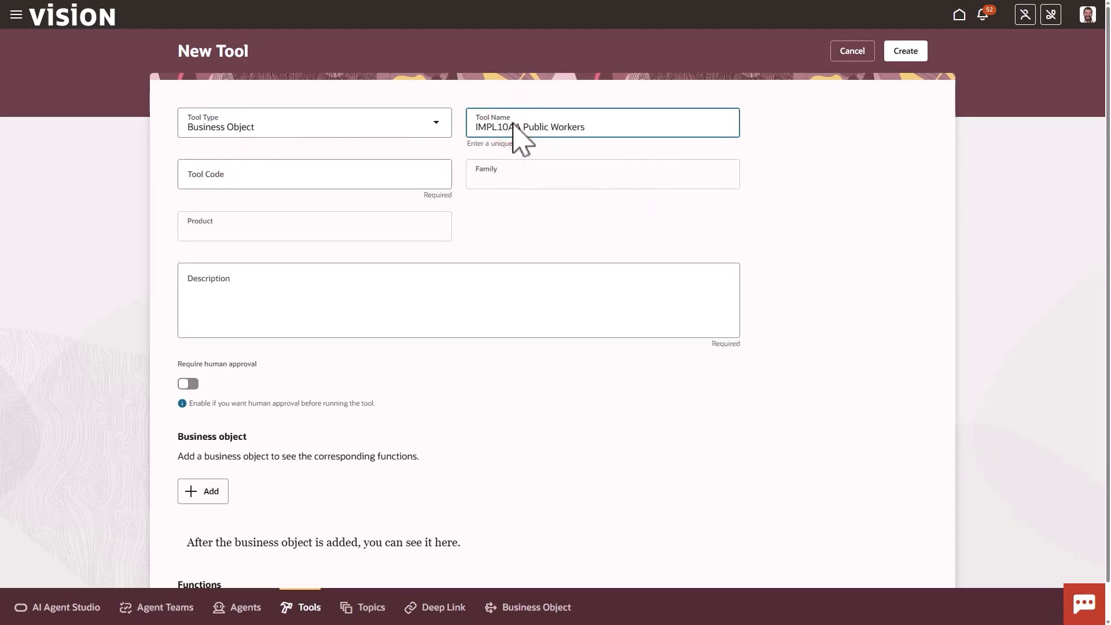
left_click(519, 148)
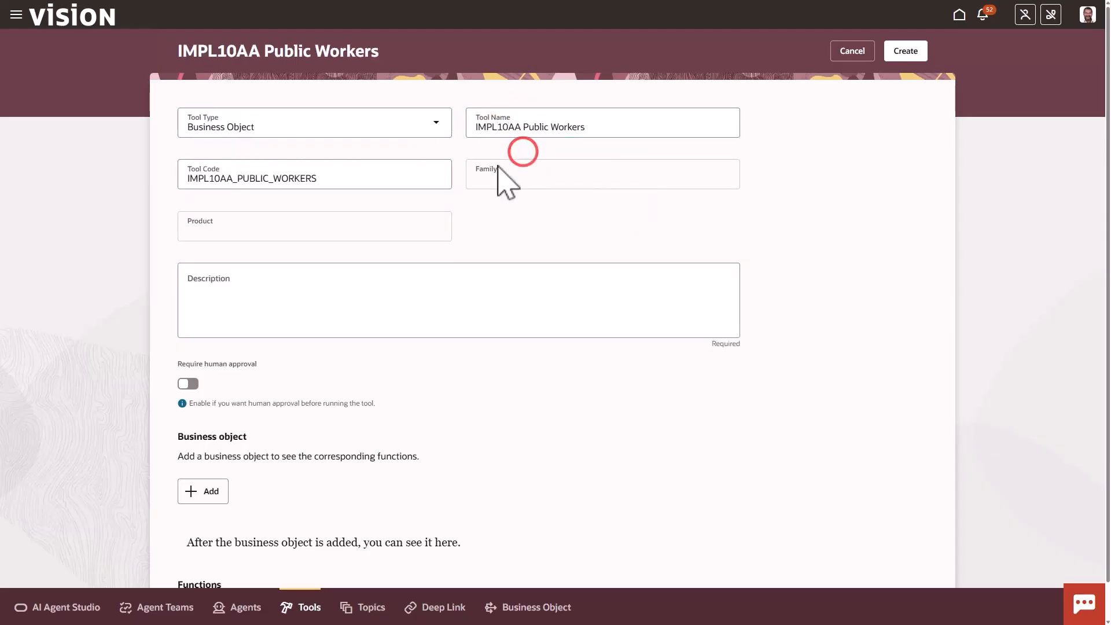
left_click(252, 285)
type("This tool returns the personal and employment details of a worker.")
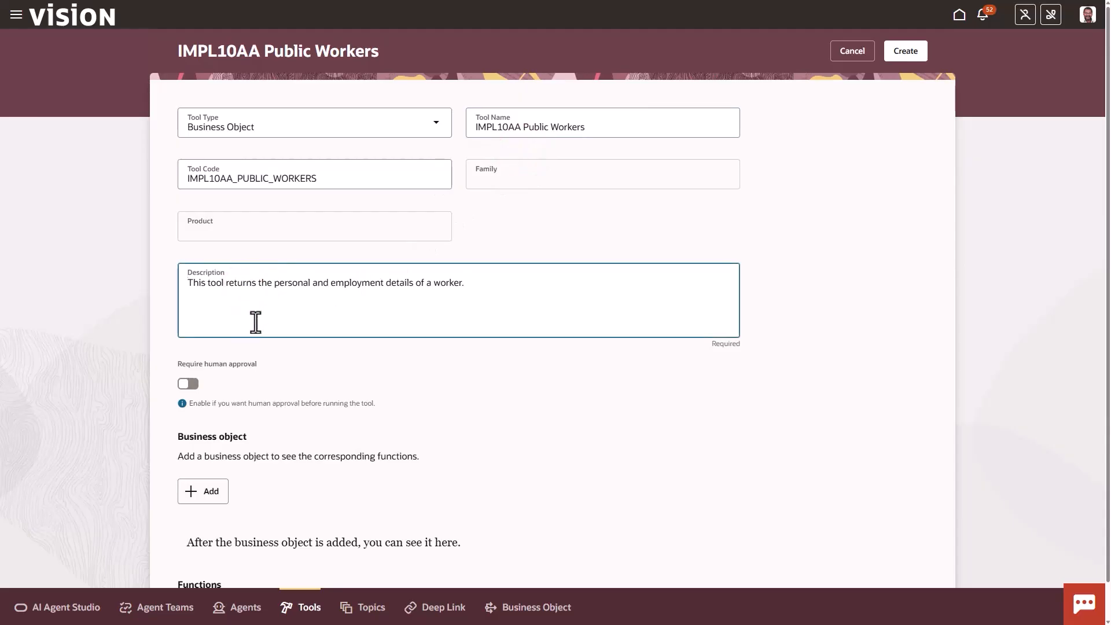
Find the Public Workers business object by name, add it to the tool and create the tool
left_click(210, 492)
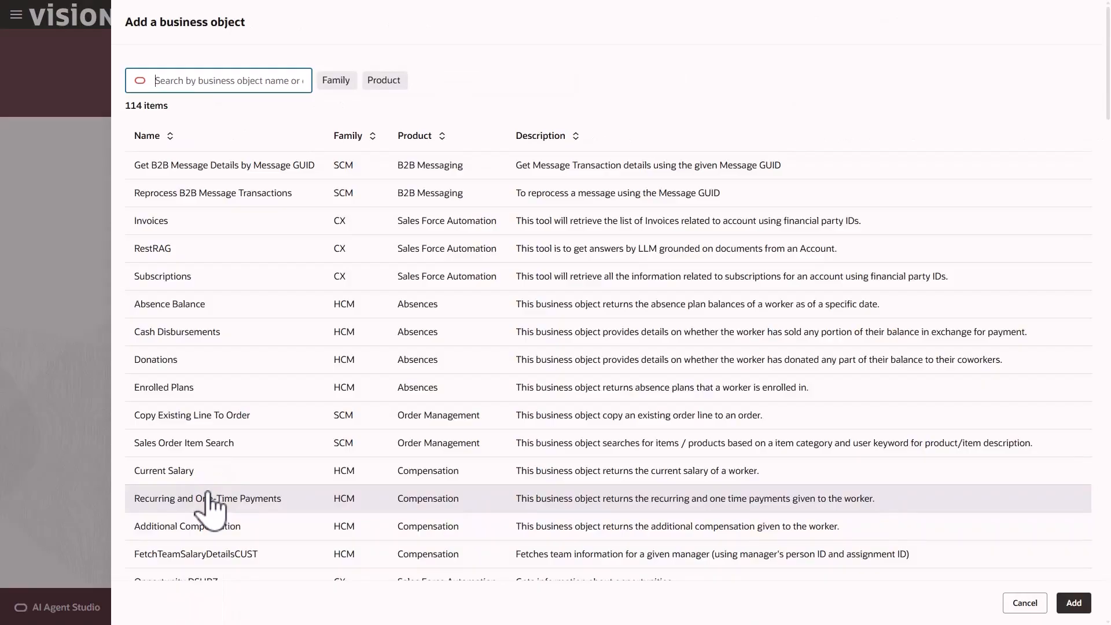
left_click(259, 80)
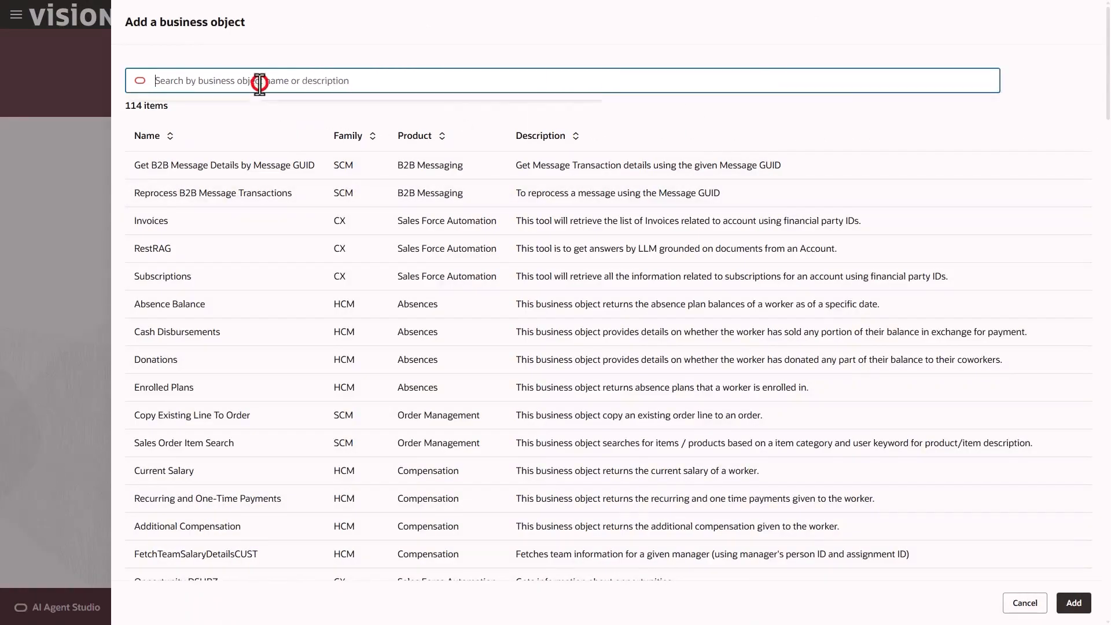
type("Public")
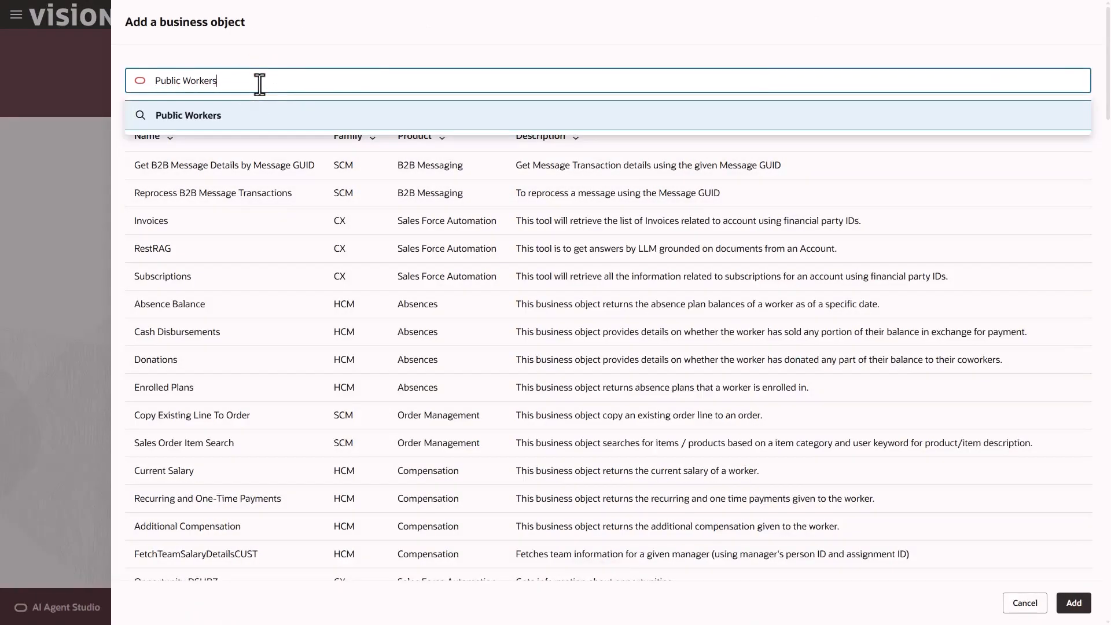
type(" Workers")
key("Return")
left_click(275, 165)
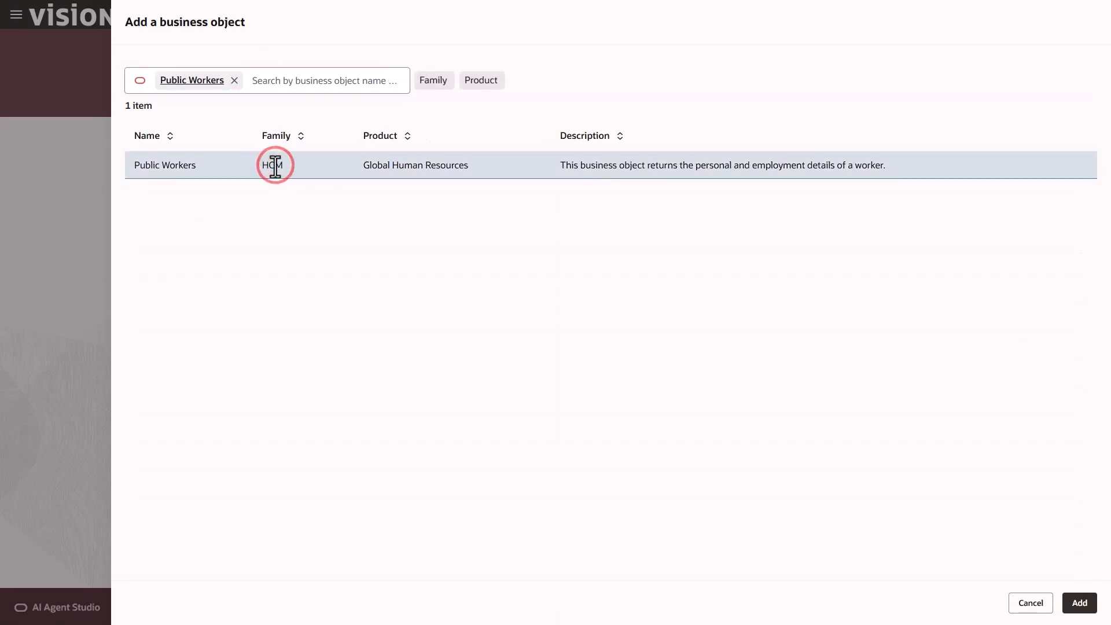
left_click(1077, 602)
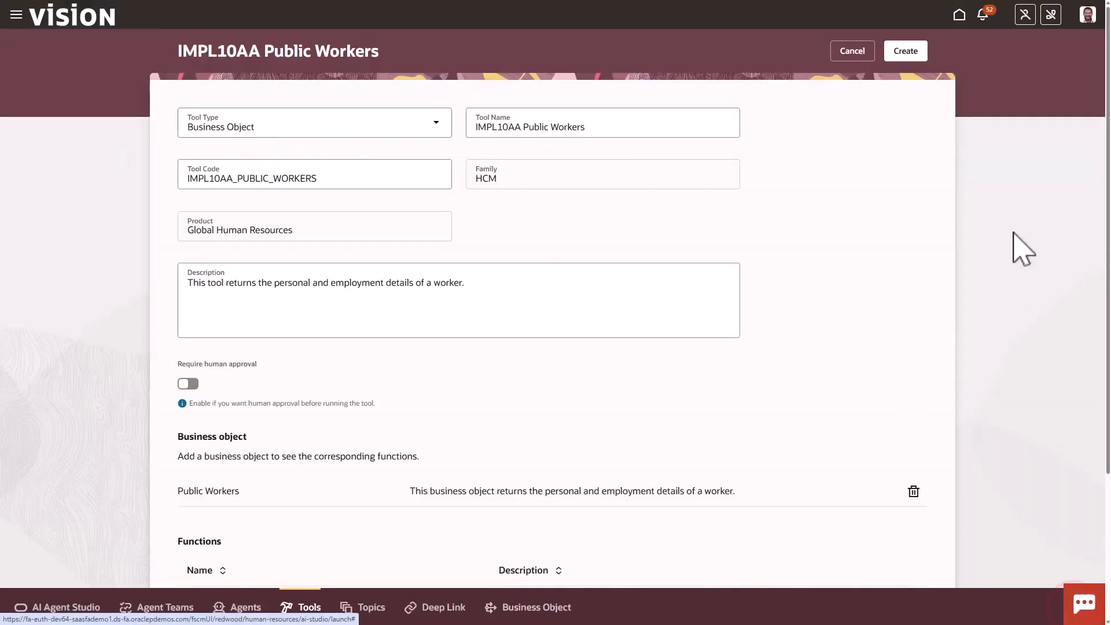
left_click(905, 51)
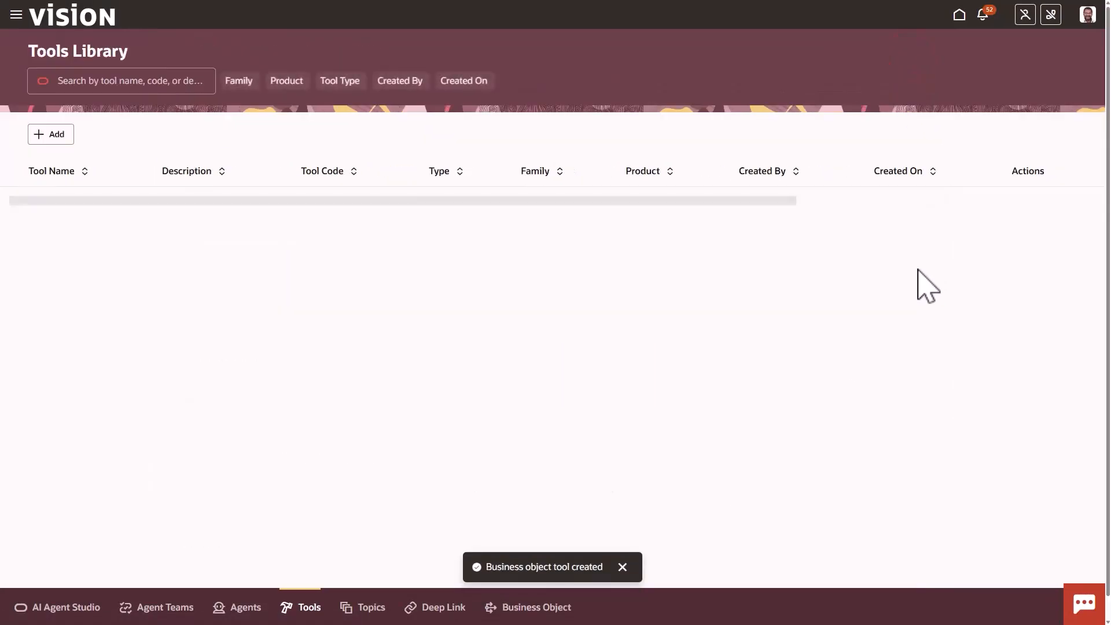
Start a Business Object tool named IMPL10AA Worker Assignment with description "This tool returns details about a worker's employment with an organization"
left_click(106, 137)
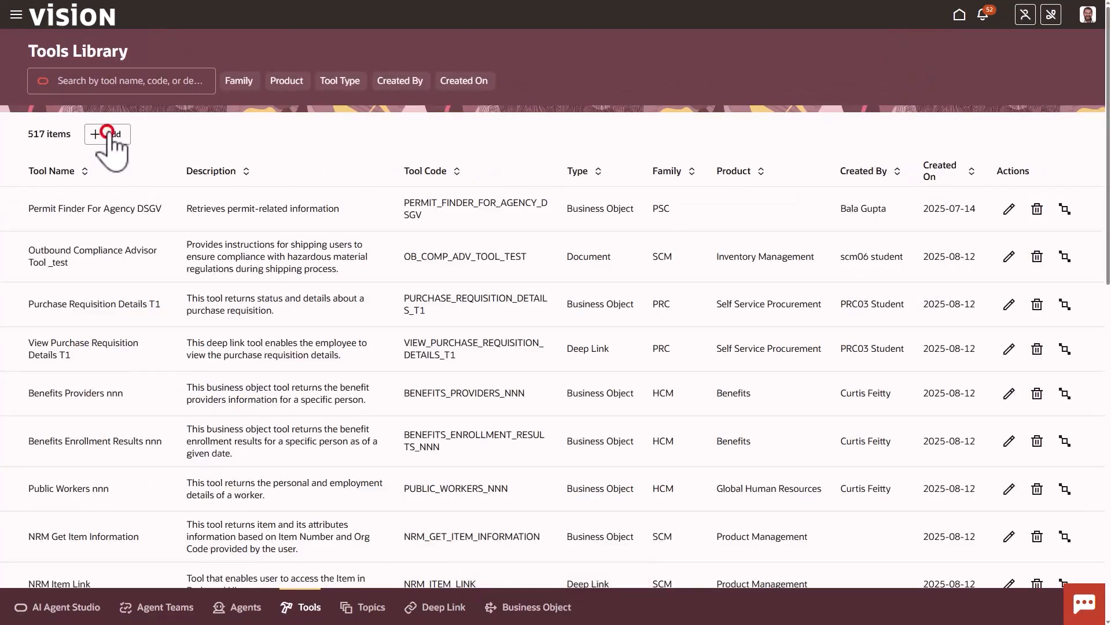
left_click(214, 122)
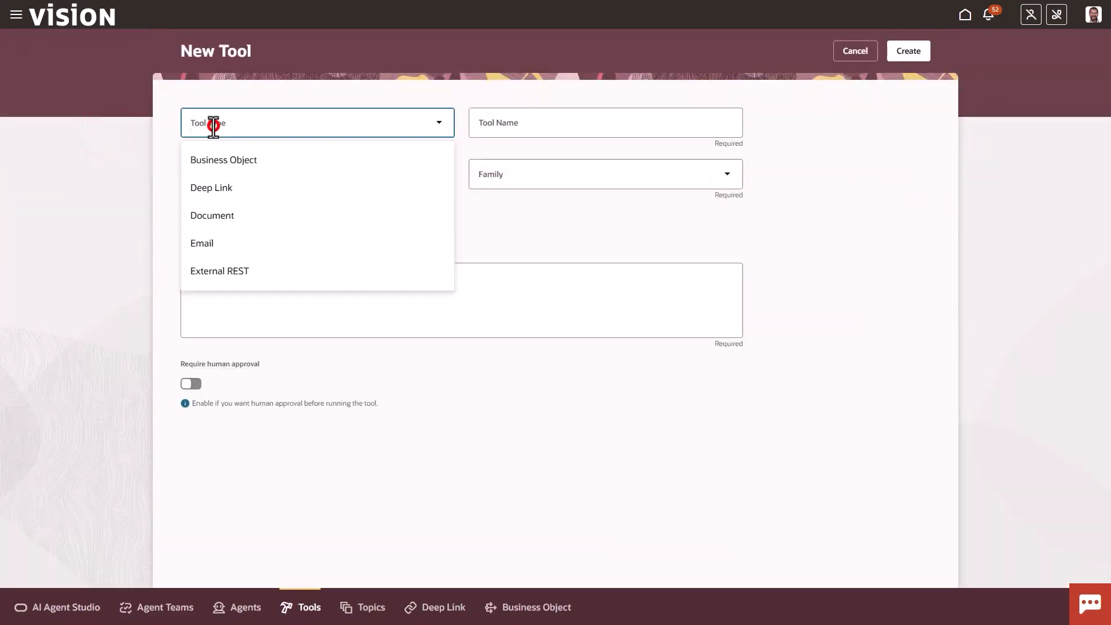
left_click(228, 158)
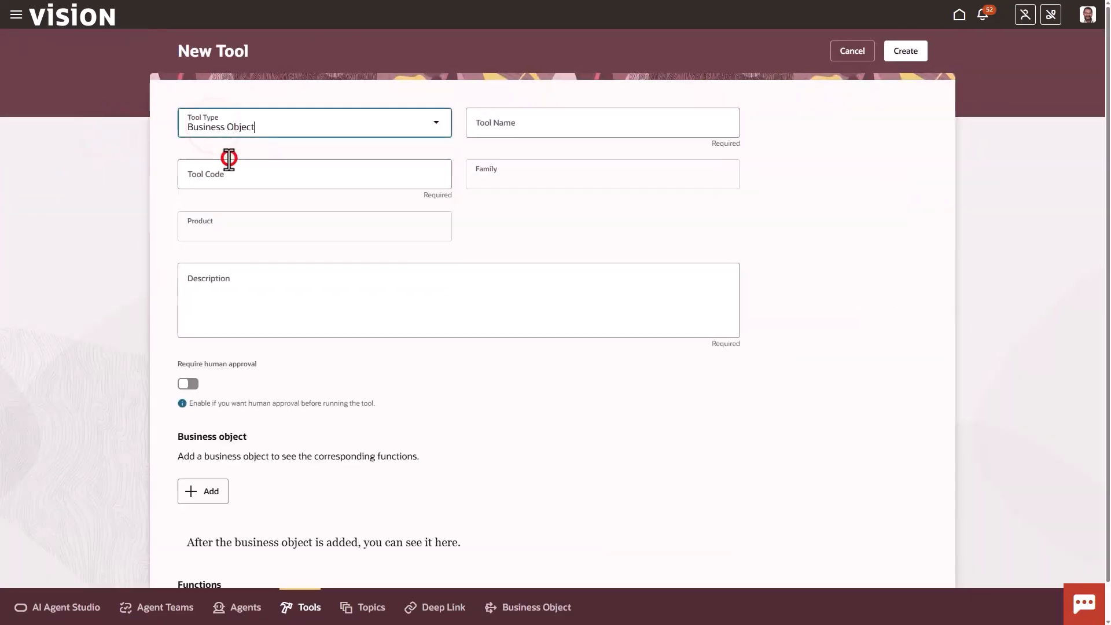
left_click(493, 122)
type("IMPL1")
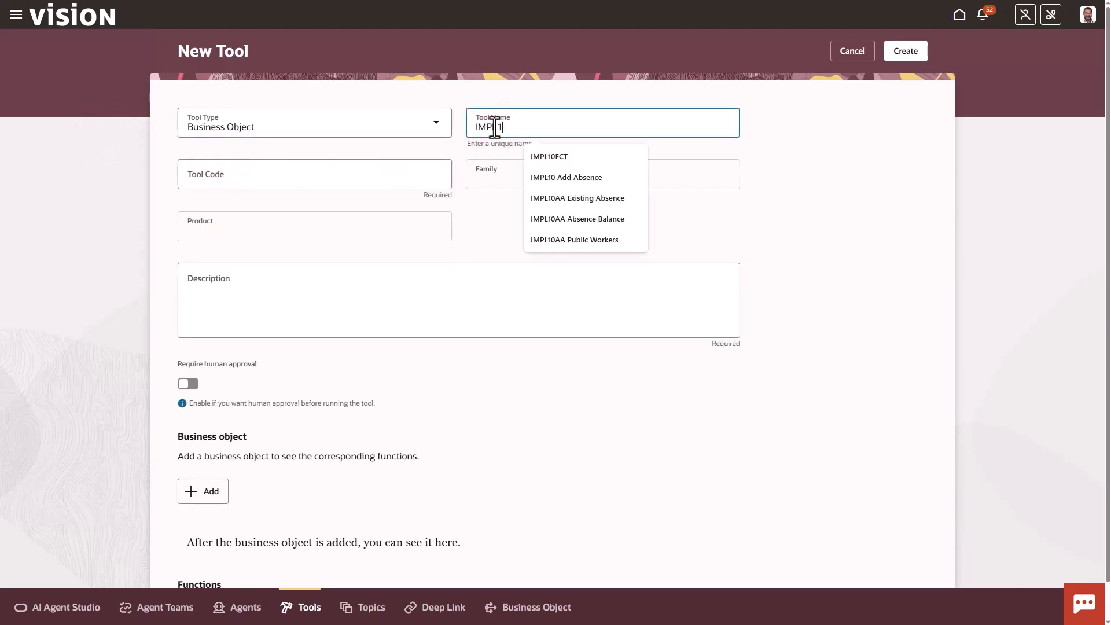
type("0AA Worker Assignment")
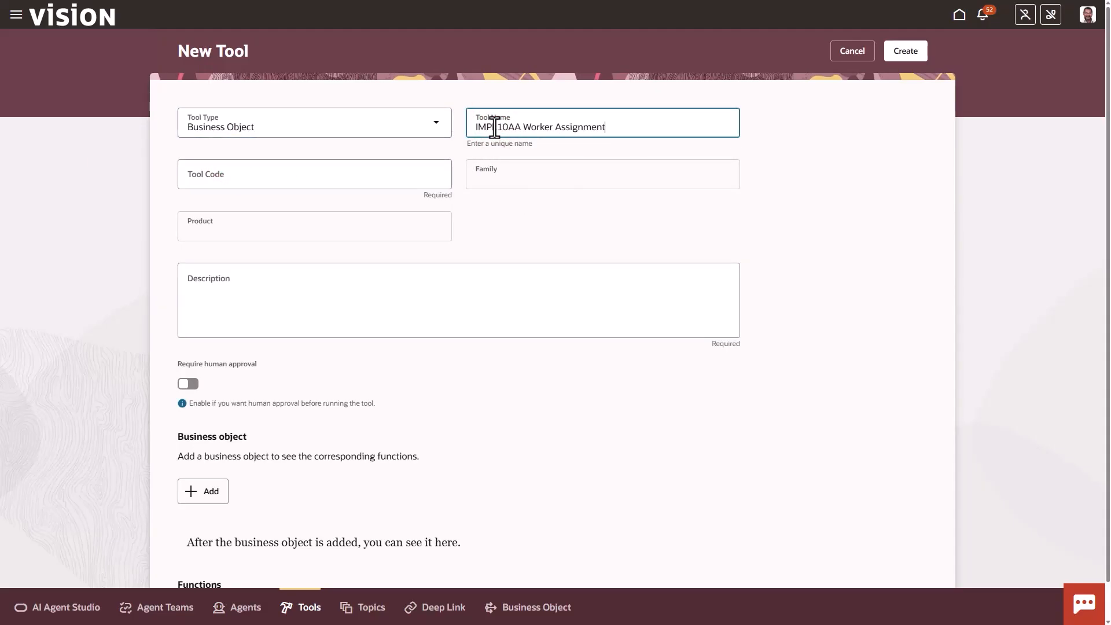
key("Tab")
left_click(261, 293)
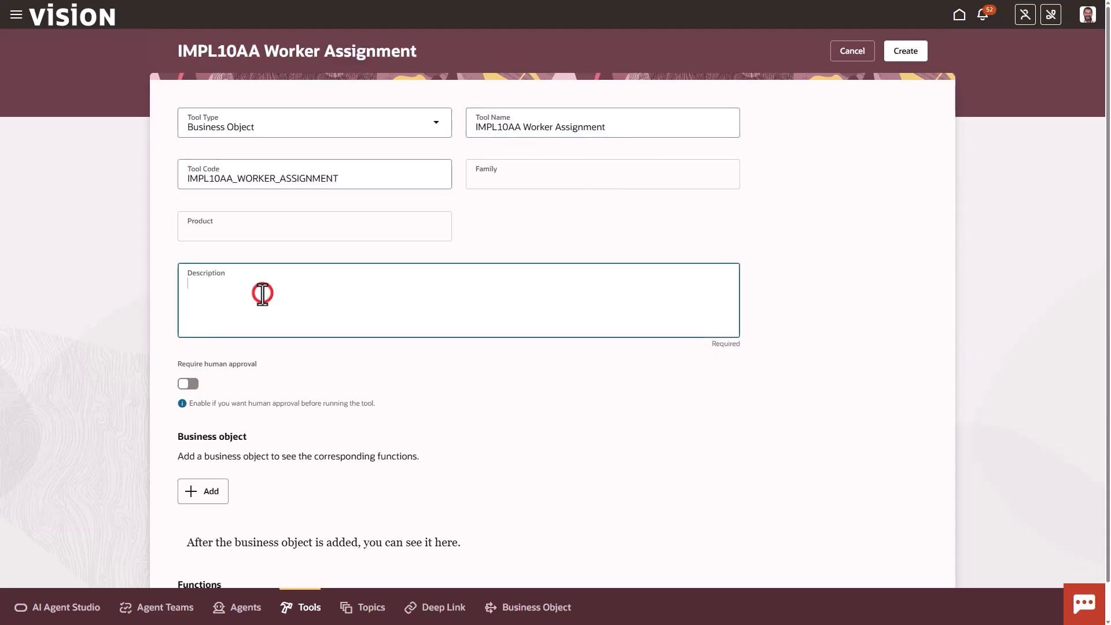
type("This tool returns details about a worker’s employment with an organization")
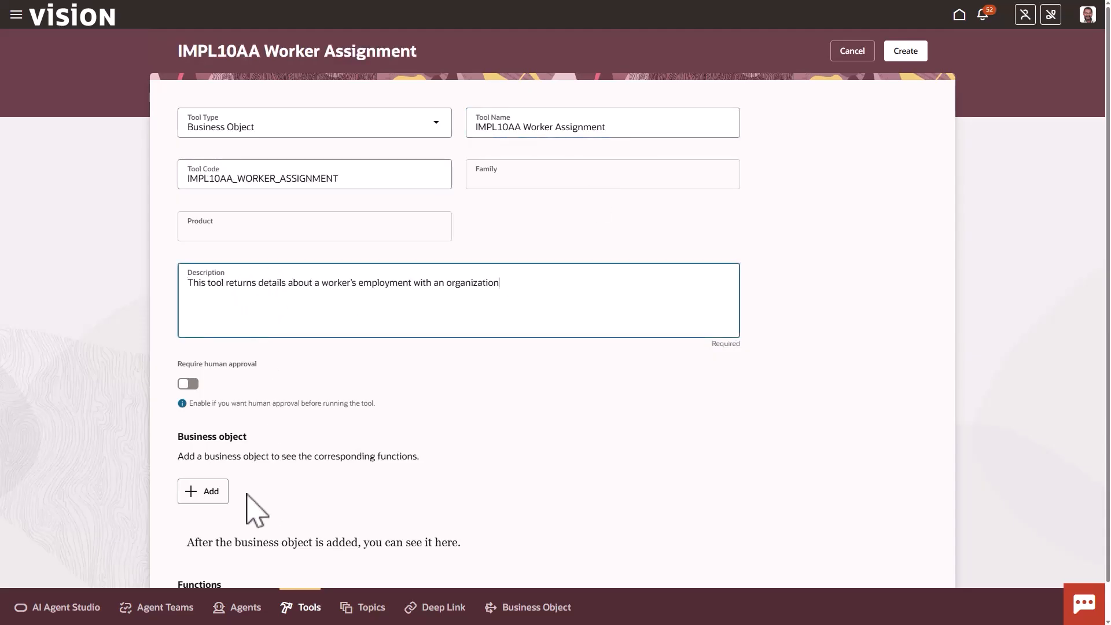
Find the Worker Assignments business object by name, add it to the tool and create the tool
left_click(212, 491)
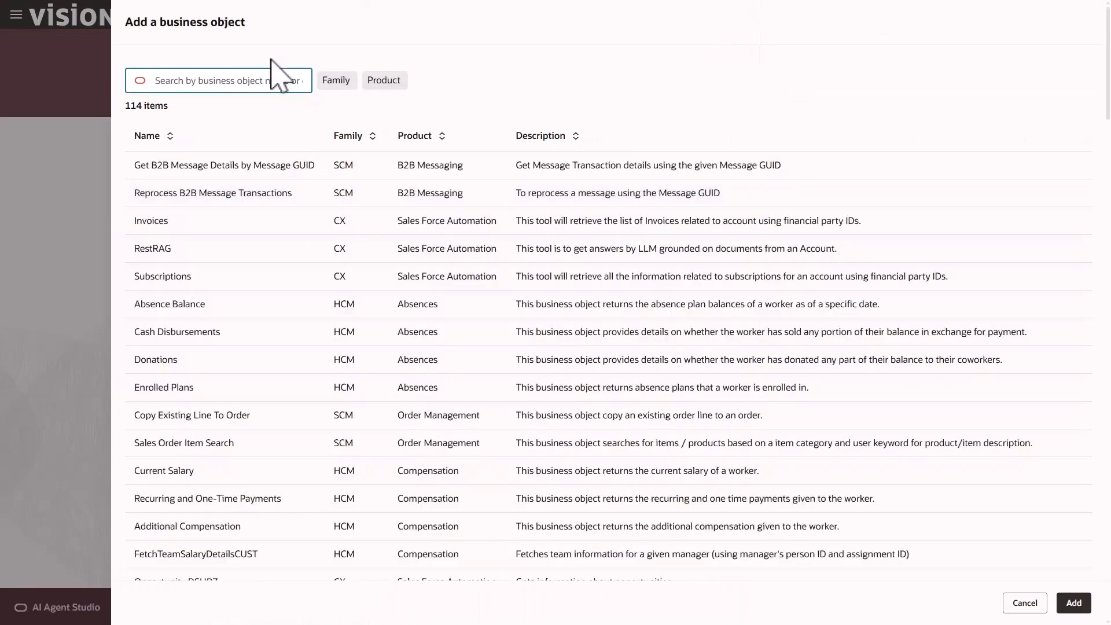
left_click(228, 84)
type("Worker")
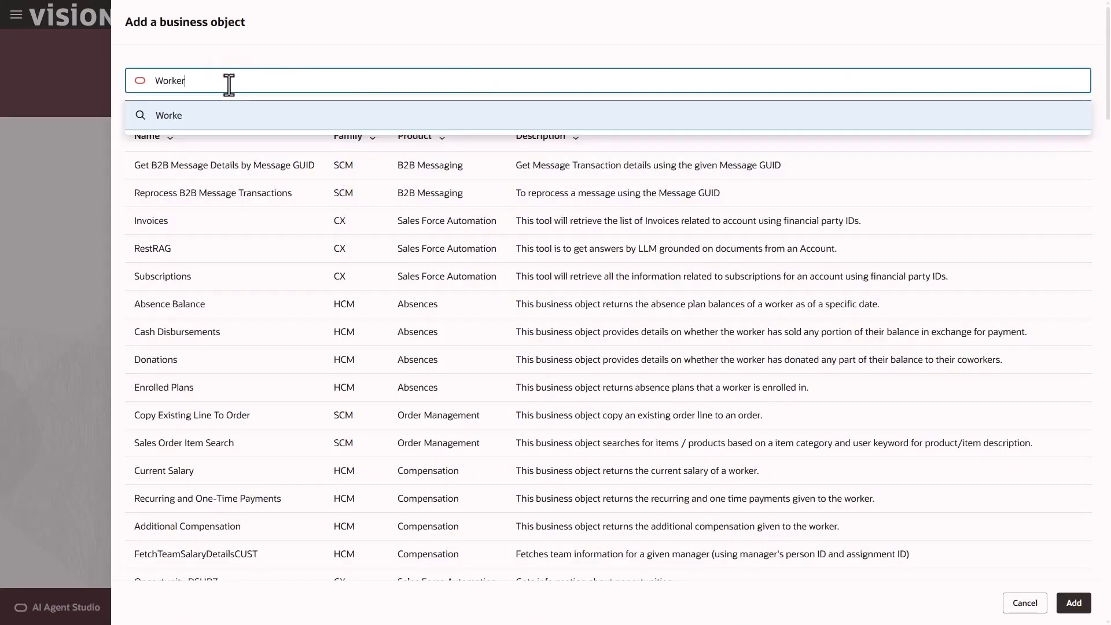
type(" Assignments")
key("Return")
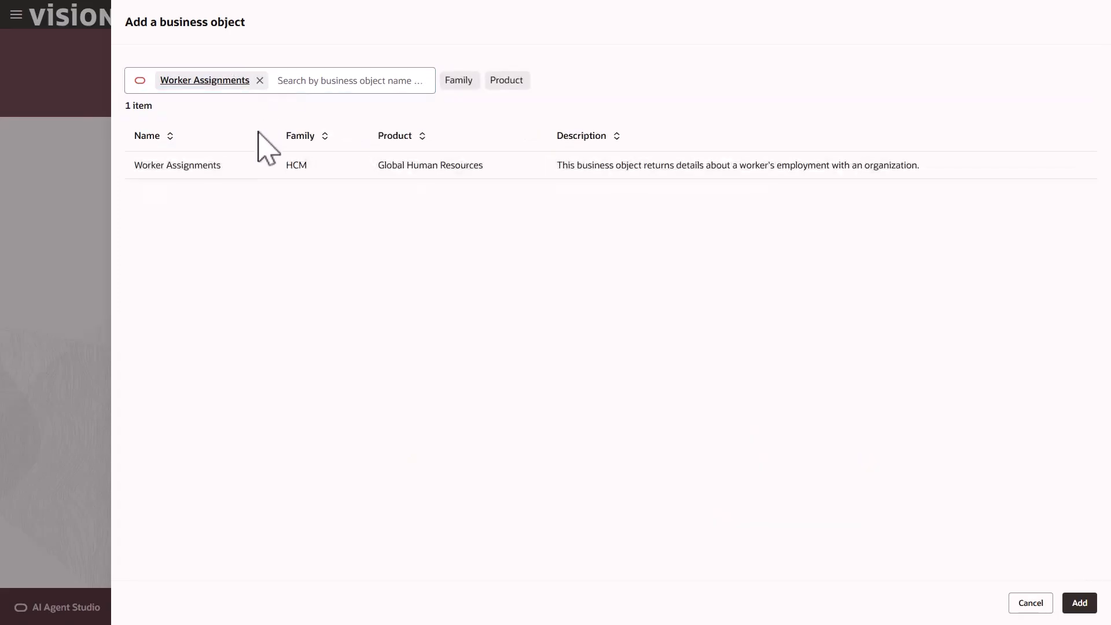
left_click(244, 167)
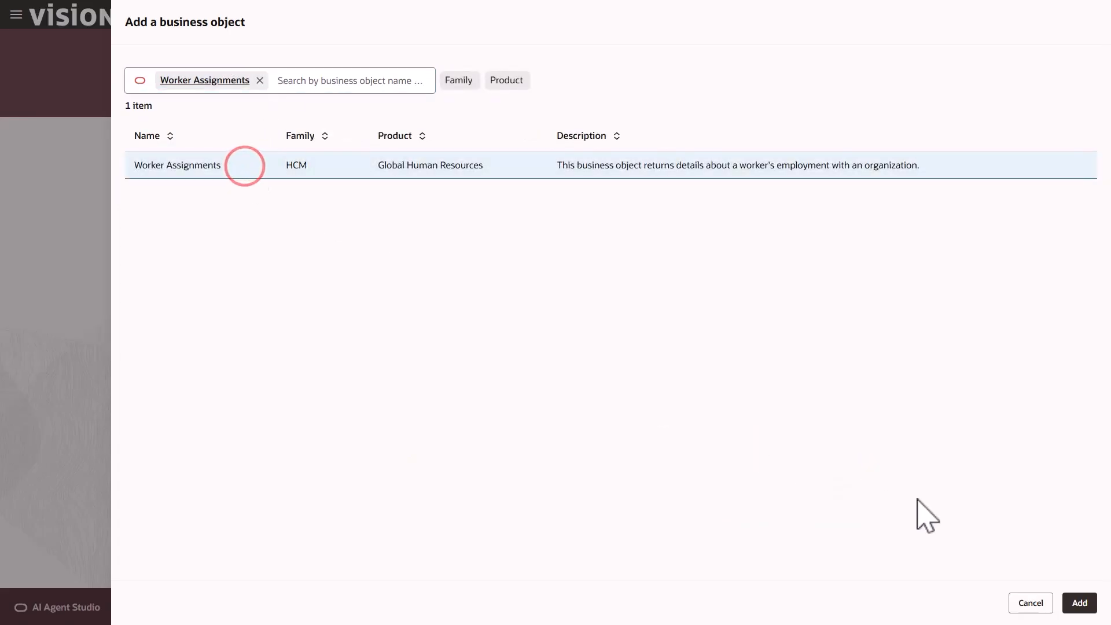
left_click(1079, 603)
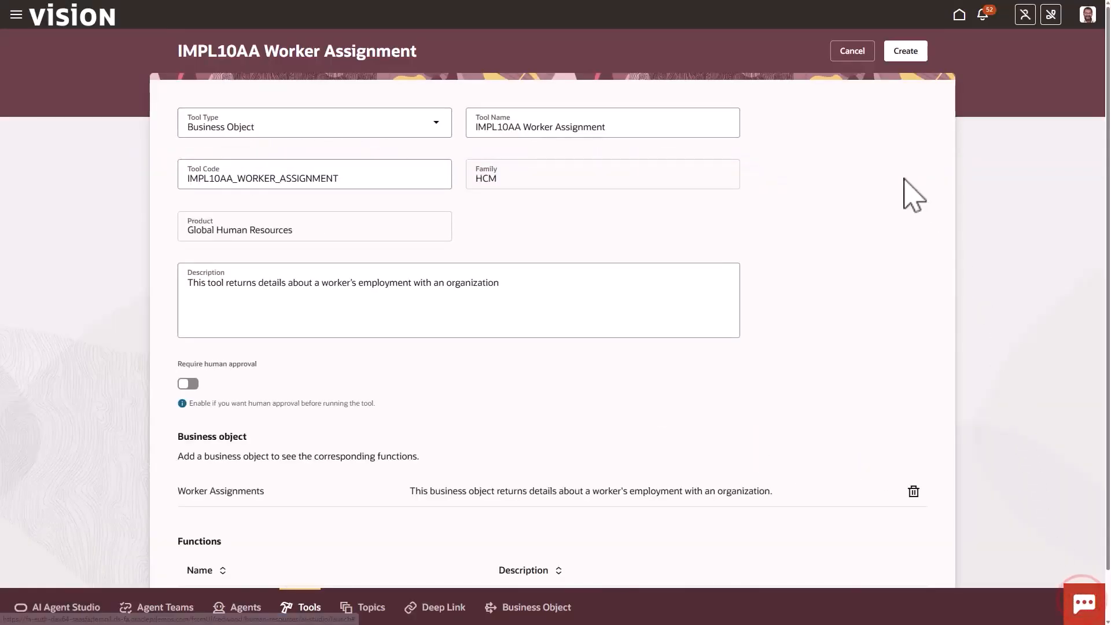
left_click(911, 57)
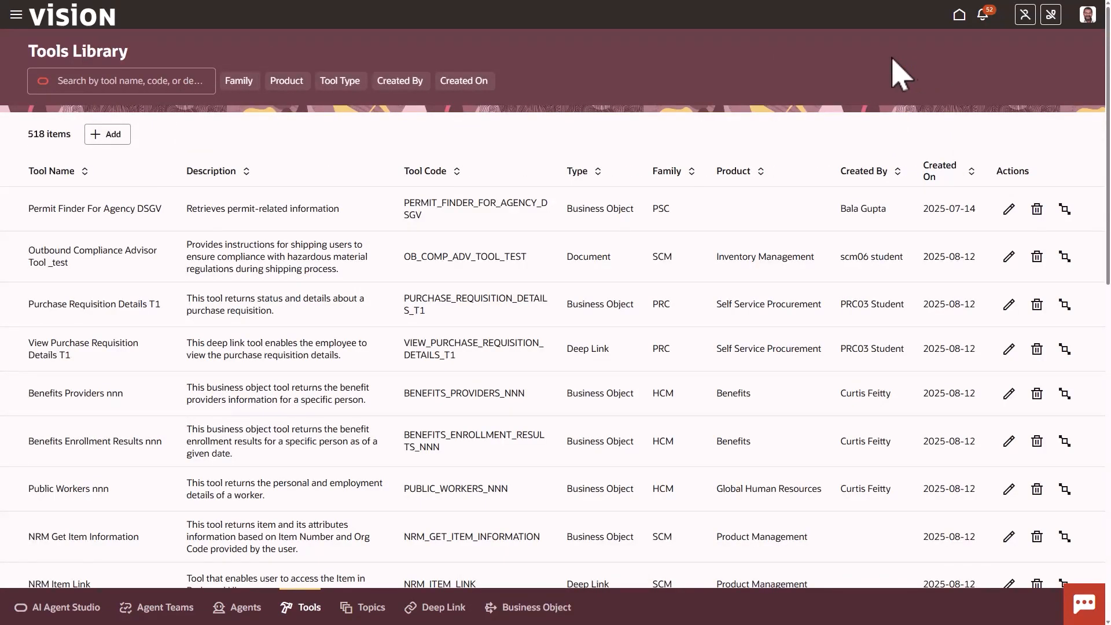
Start a Deep Link tool named IMPL10AA Add Absence with description "This tool enables employee to add absence"
left_click(108, 134)
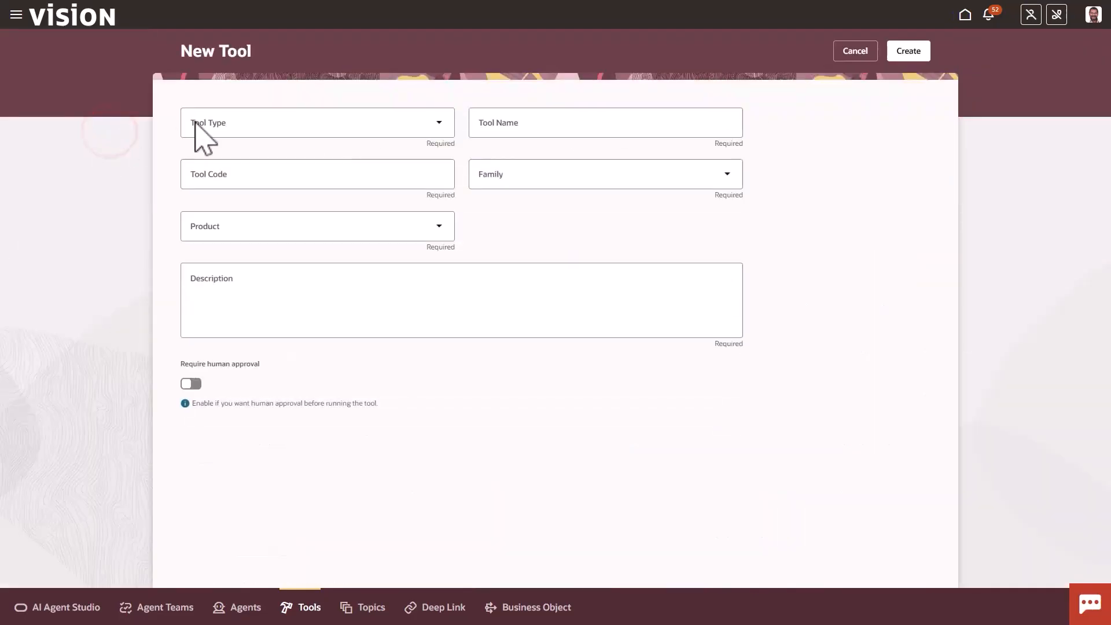
left_click(230, 122)
left_click(249, 187)
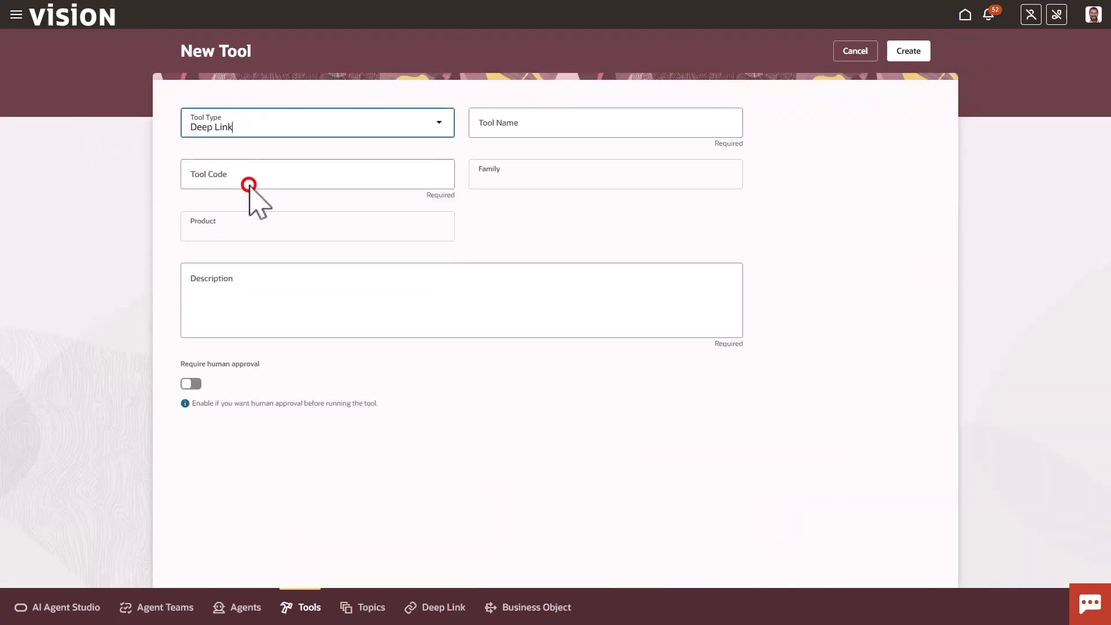
left_click(516, 132)
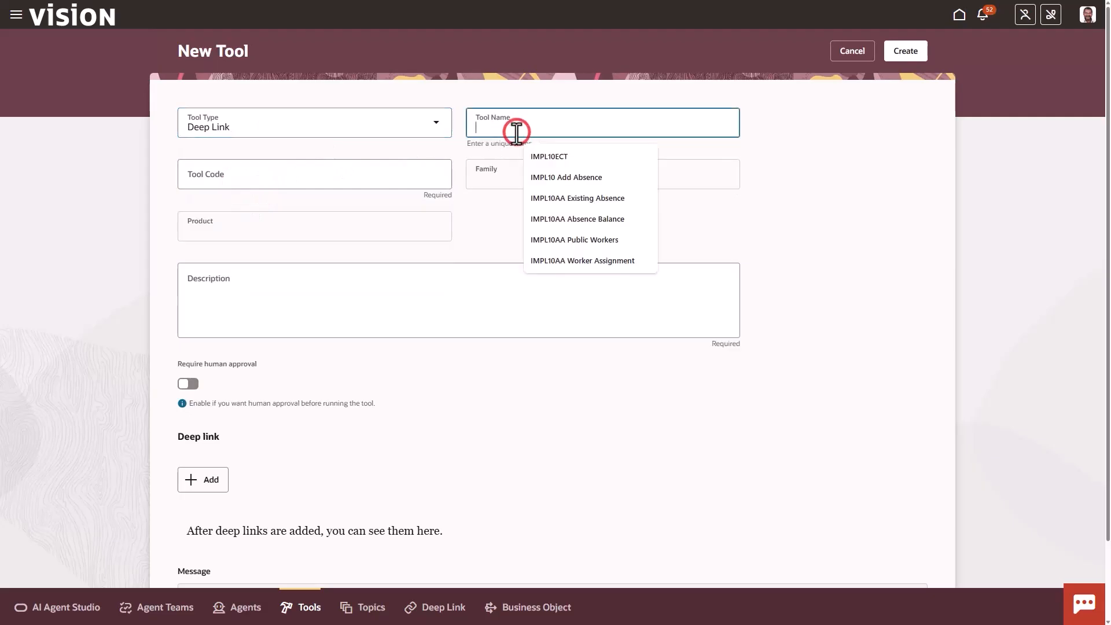
type("IMPL10A")
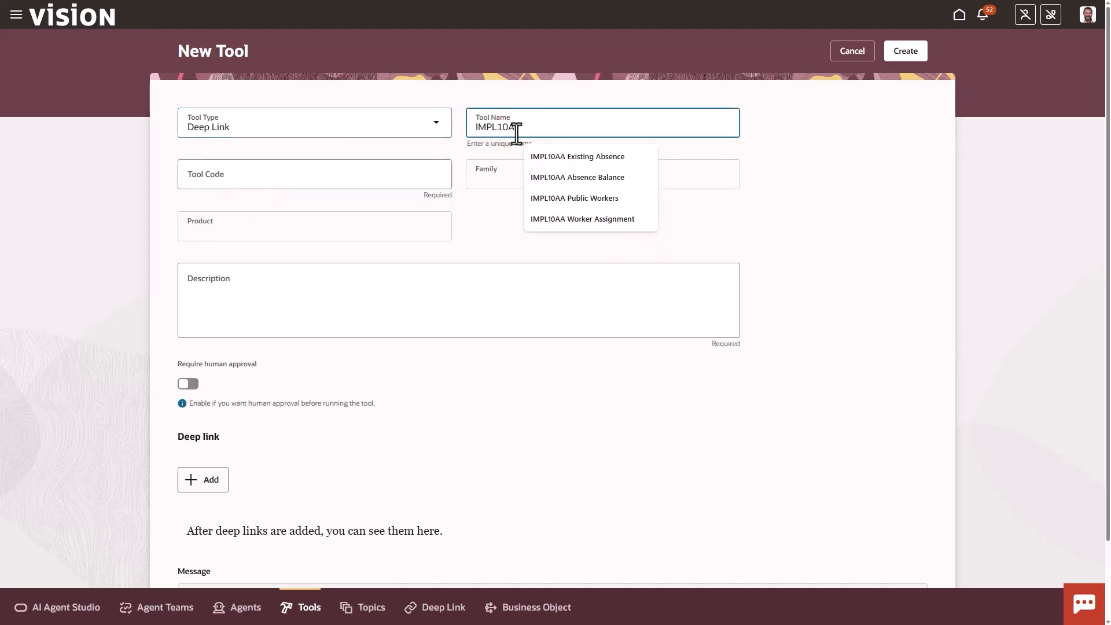
type("A Add Absence")
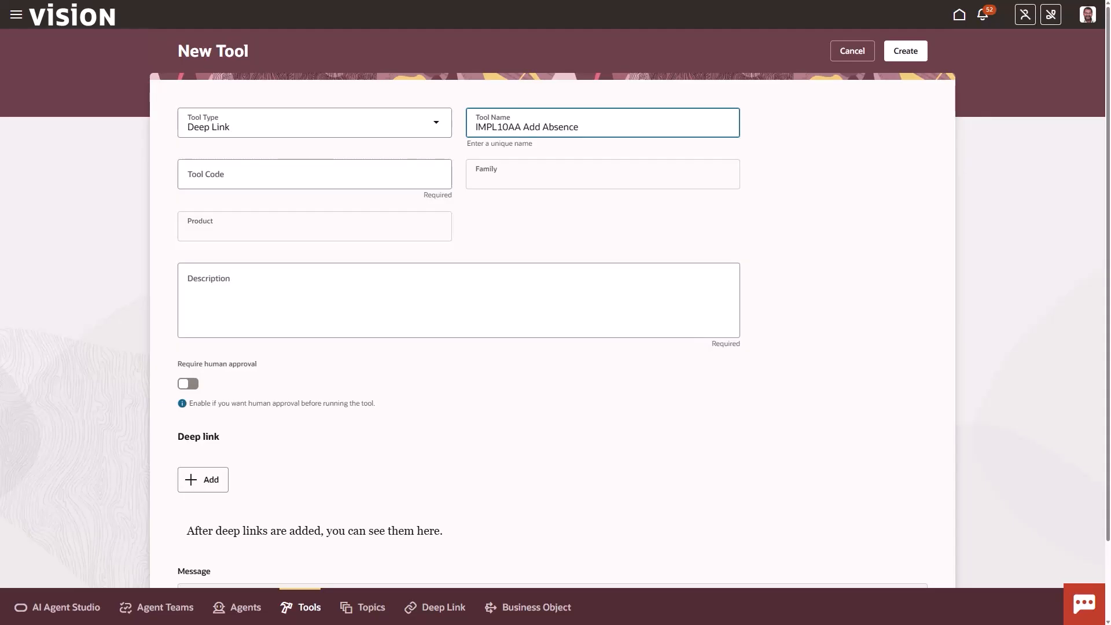
key("Tab")
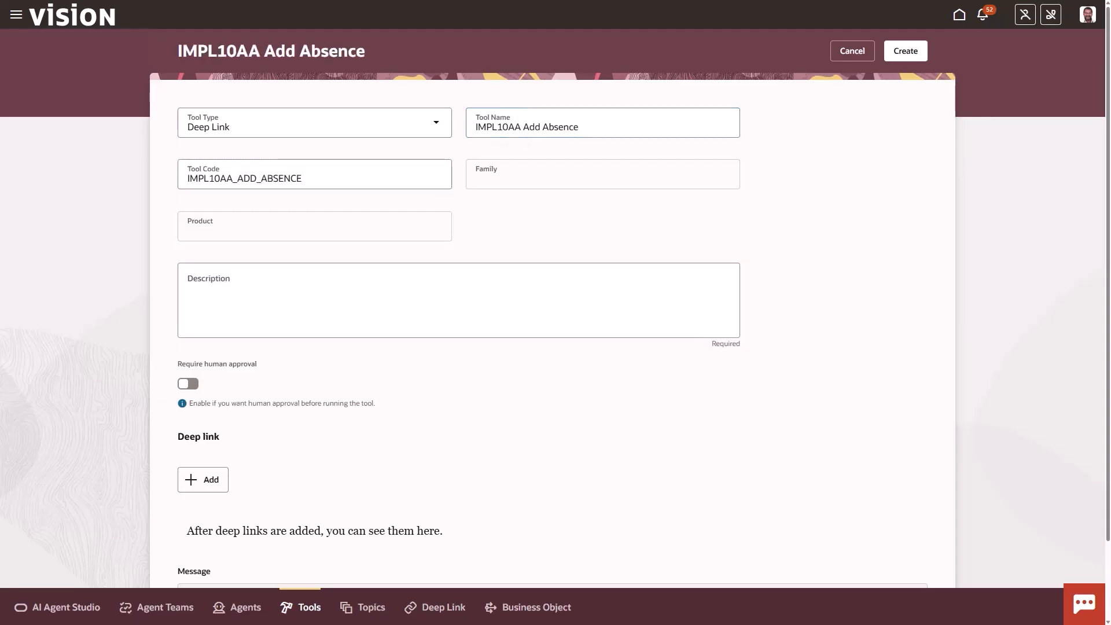
left_click(220, 287)
type("This tool enables employee to add absence")
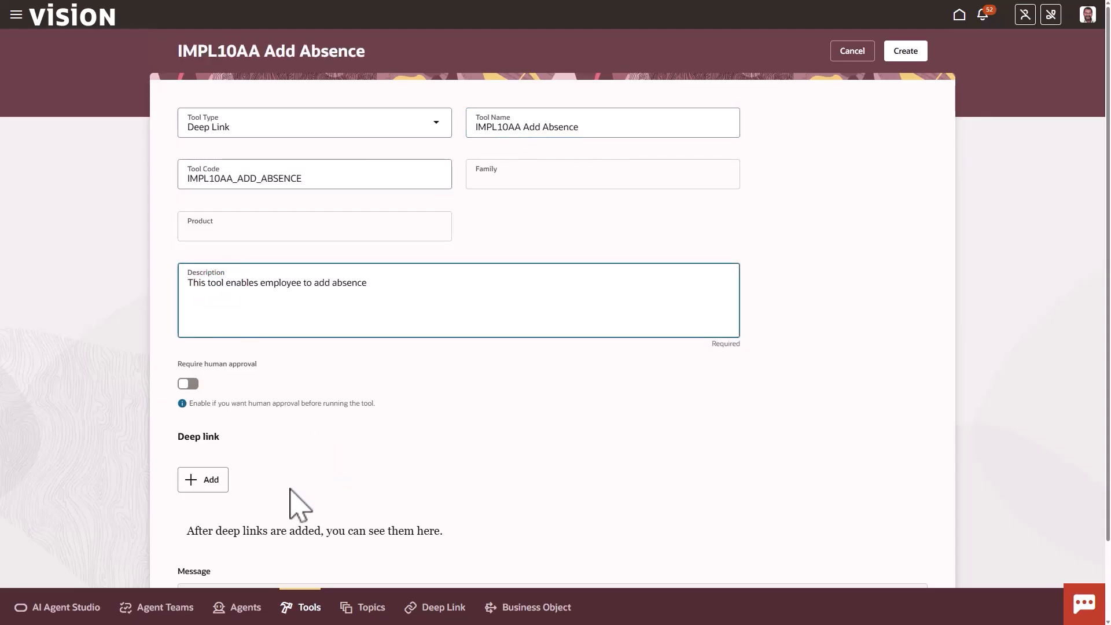
Find the IMPL10AA Add Absence deep link by searching IMPL10AA, add it to the tool and create the tool
left_click(210, 479)
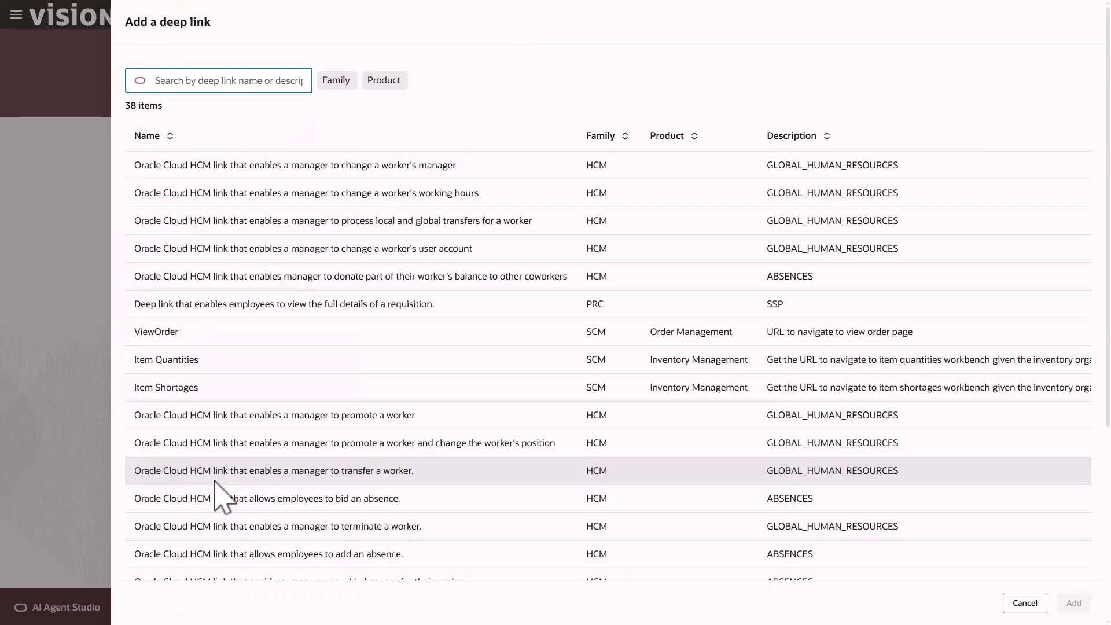
type("IMPL10AA")
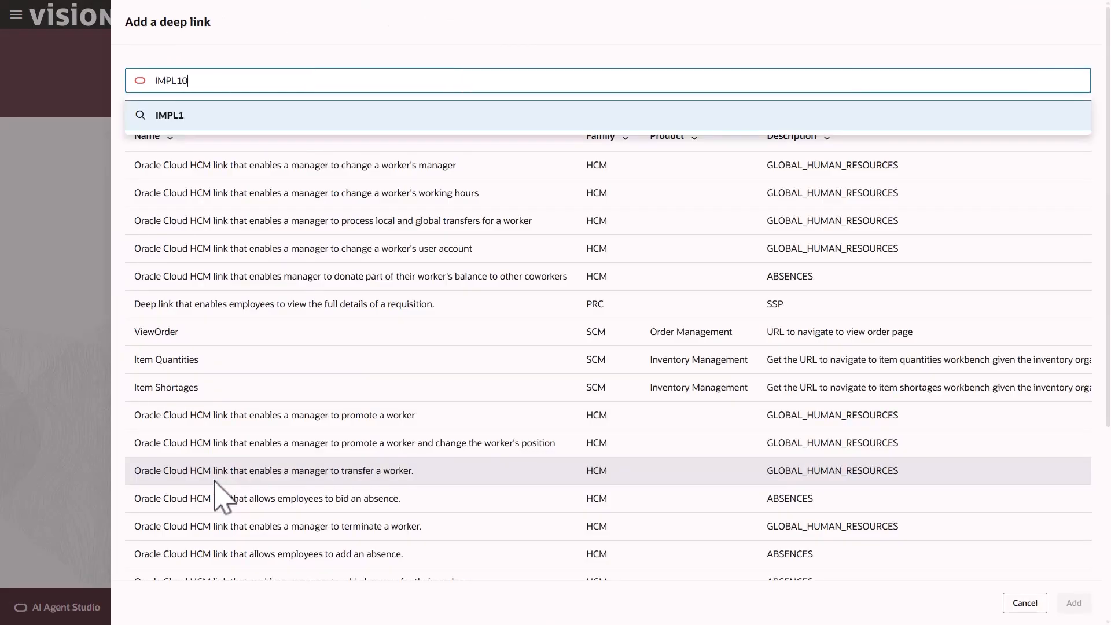
key("Return")
left_click(452, 170)
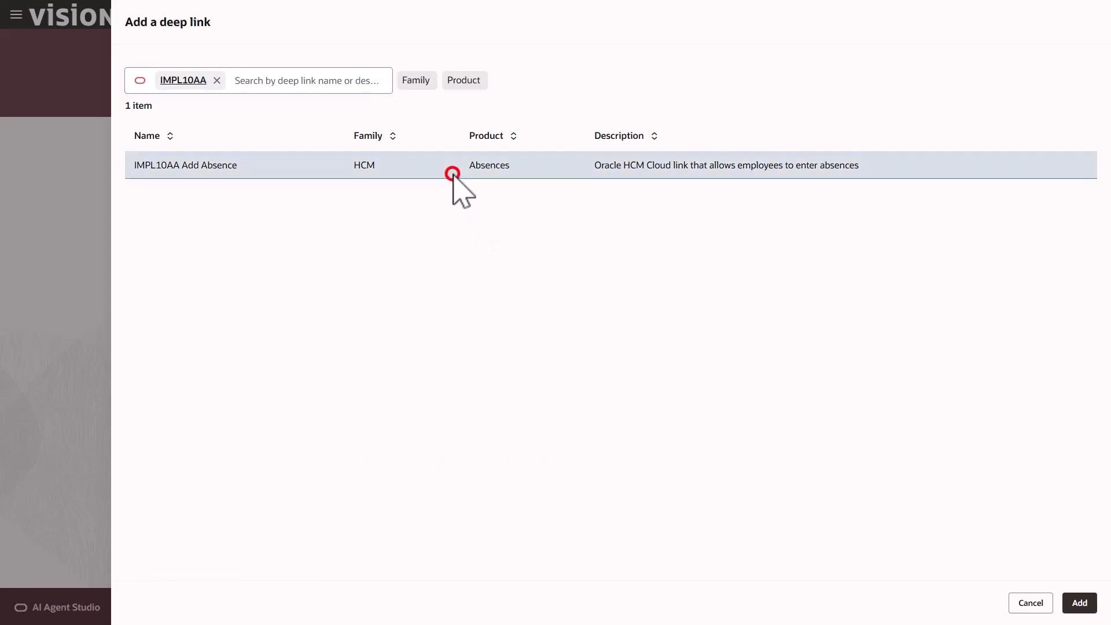
left_click(1078, 604)
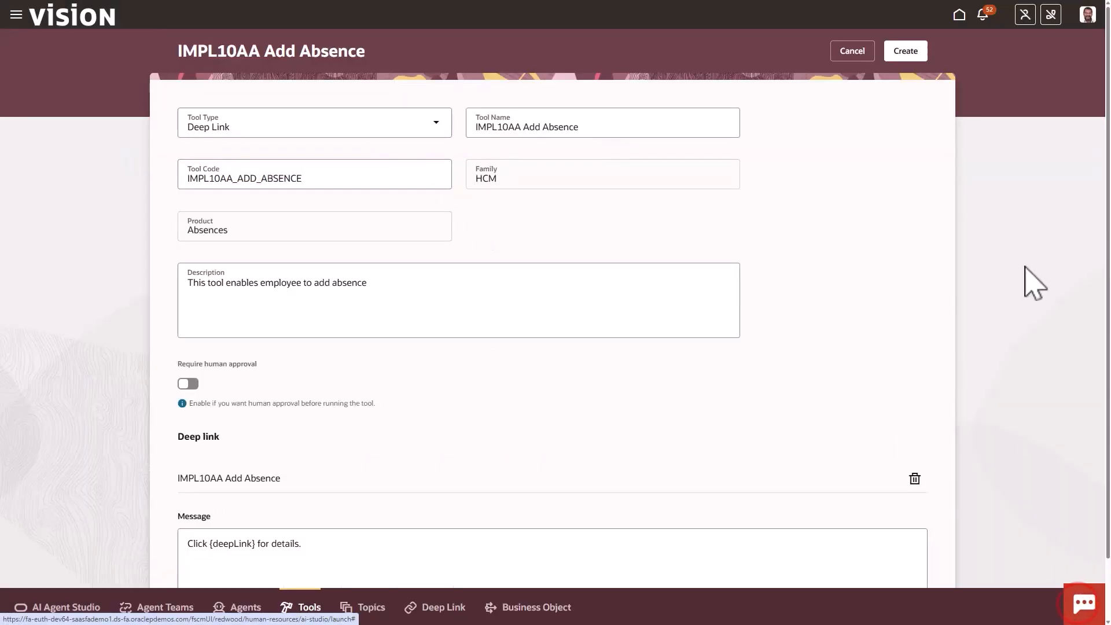
left_click(907, 53)
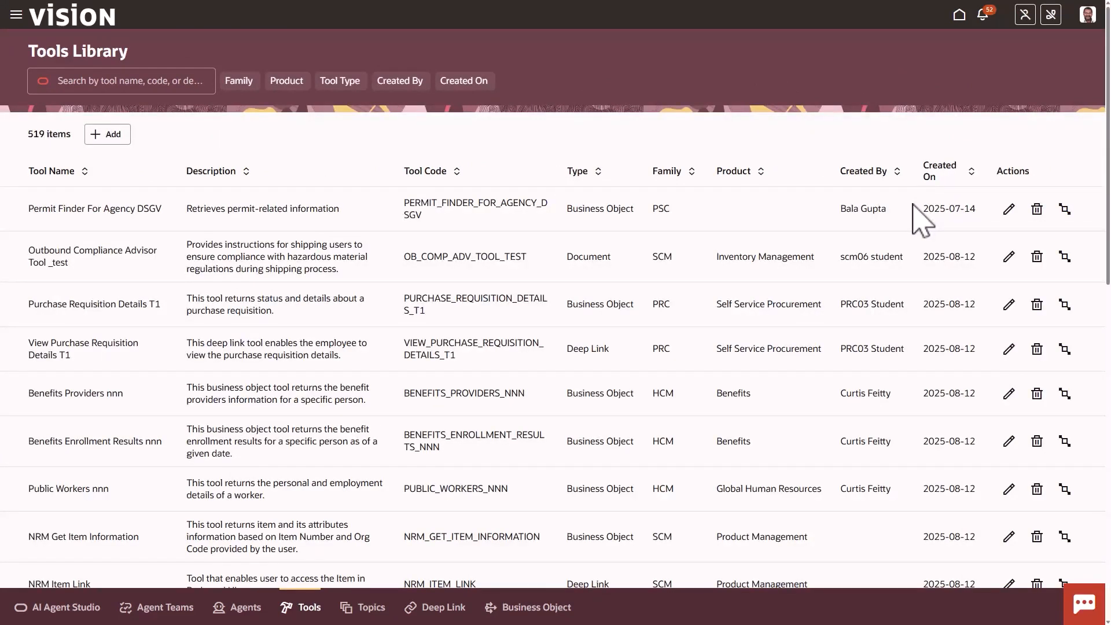
Start a new agent team named IMPL10AA Leave and Absence Analyst with family HCM and product Absences
left_click(165, 607)
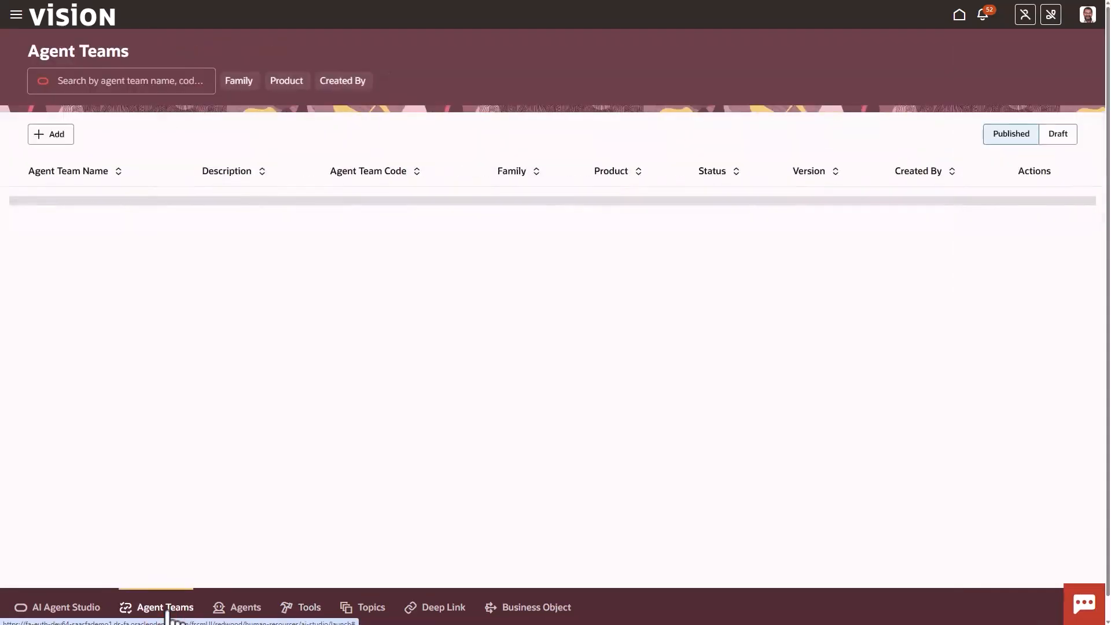
left_click(110, 137)
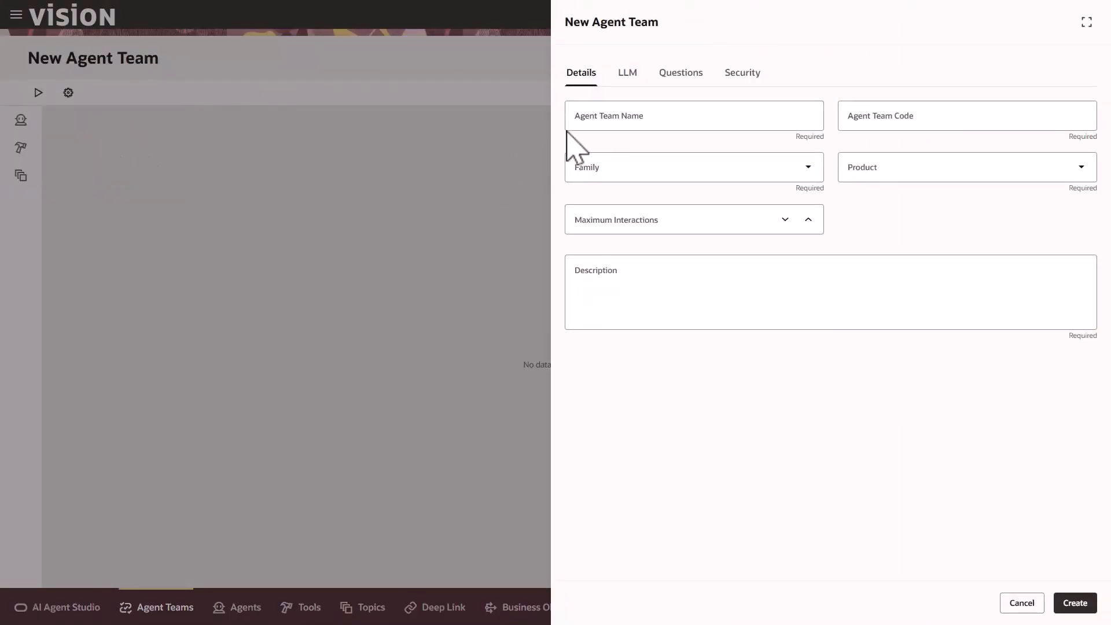
left_click(594, 115)
type("IMPL10AA Leave and Absence Analyst")
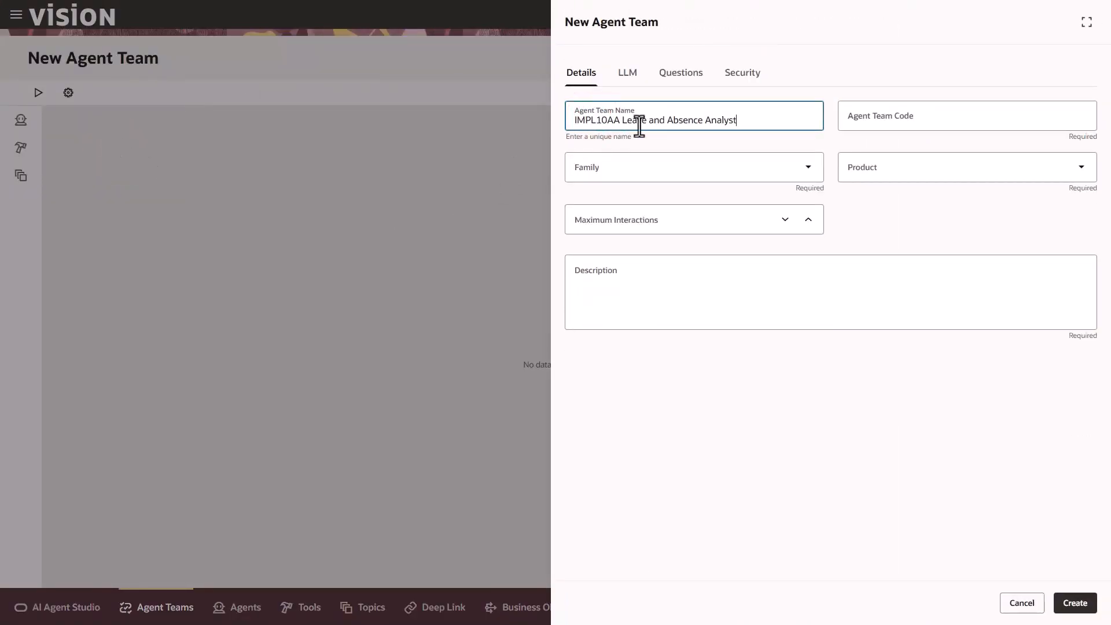
left_click(661, 139)
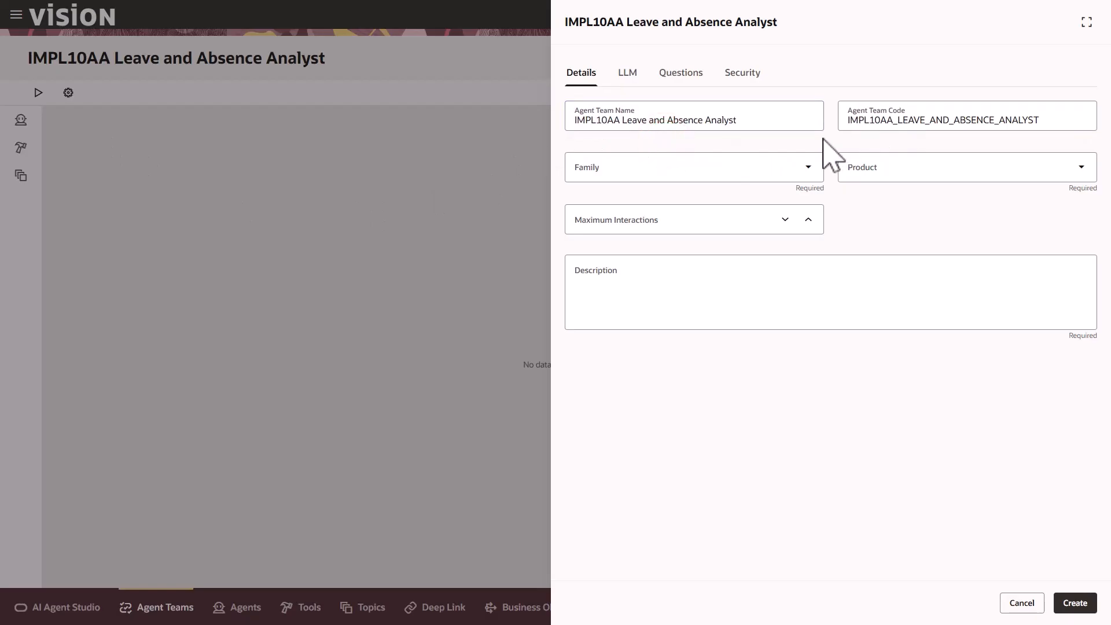
left_click(806, 166)
left_click(639, 291)
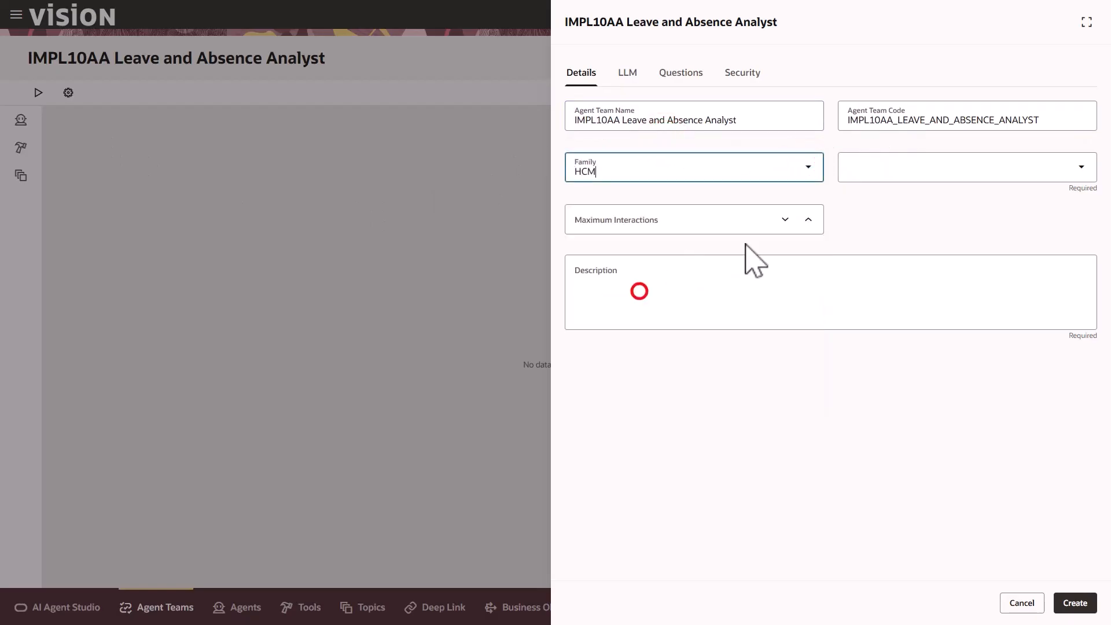
left_click(875, 168)
left_click(878, 208)
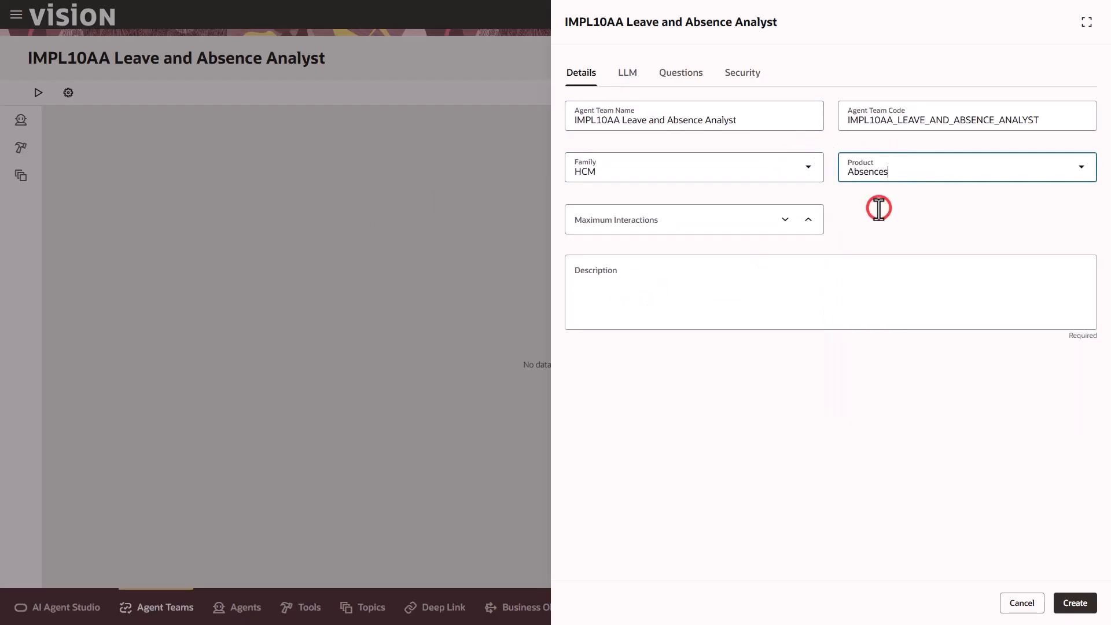
Set maximum interactions to 10 and the description to "Assists employees in understanding their current absences and available leave balances. Also supports them in submitting absence requests"
left_click(659, 224)
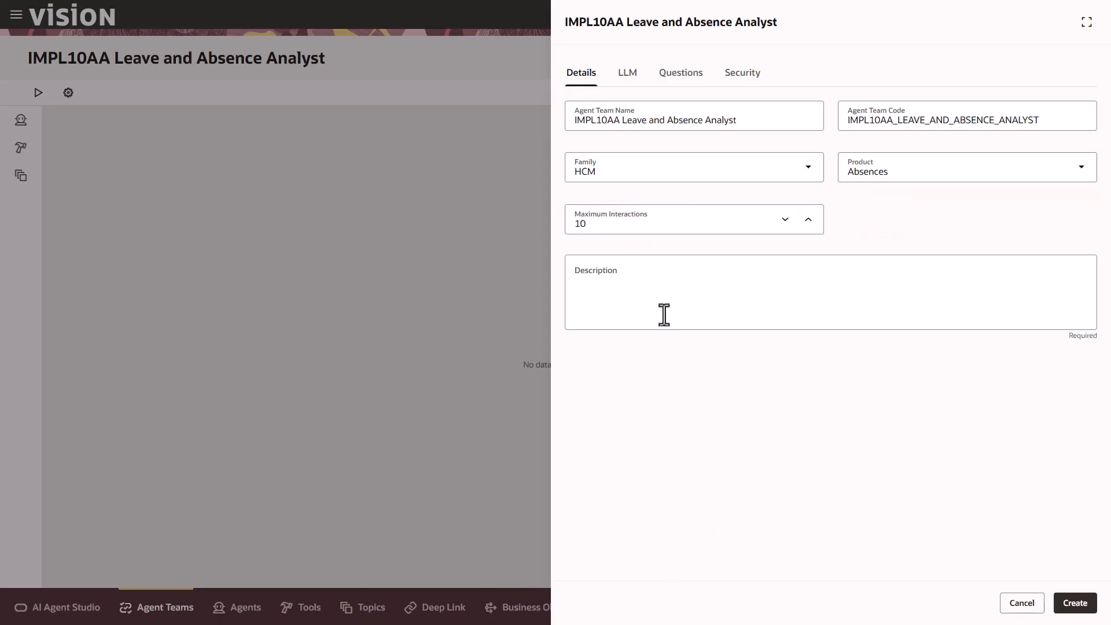
left_click(652, 288)
type("Assists employees in understanding their current absences and available leave balances. Also supports them in submitting absence requests")
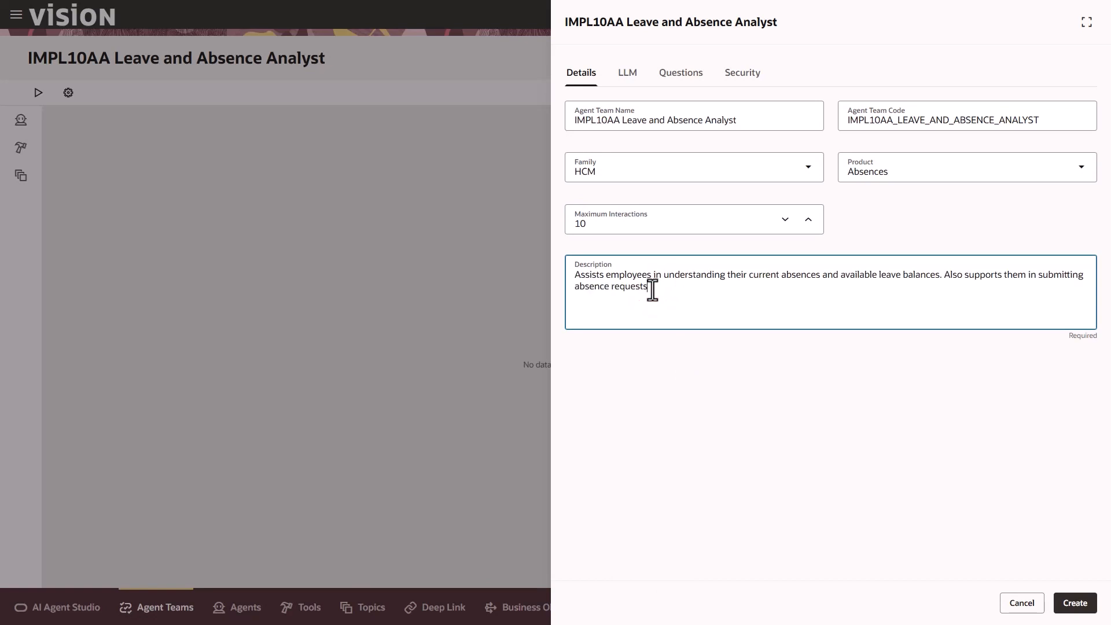
Add the starter question "Show my vacation balance?" to the agent team after checking its LLM provider
left_click(624, 76)
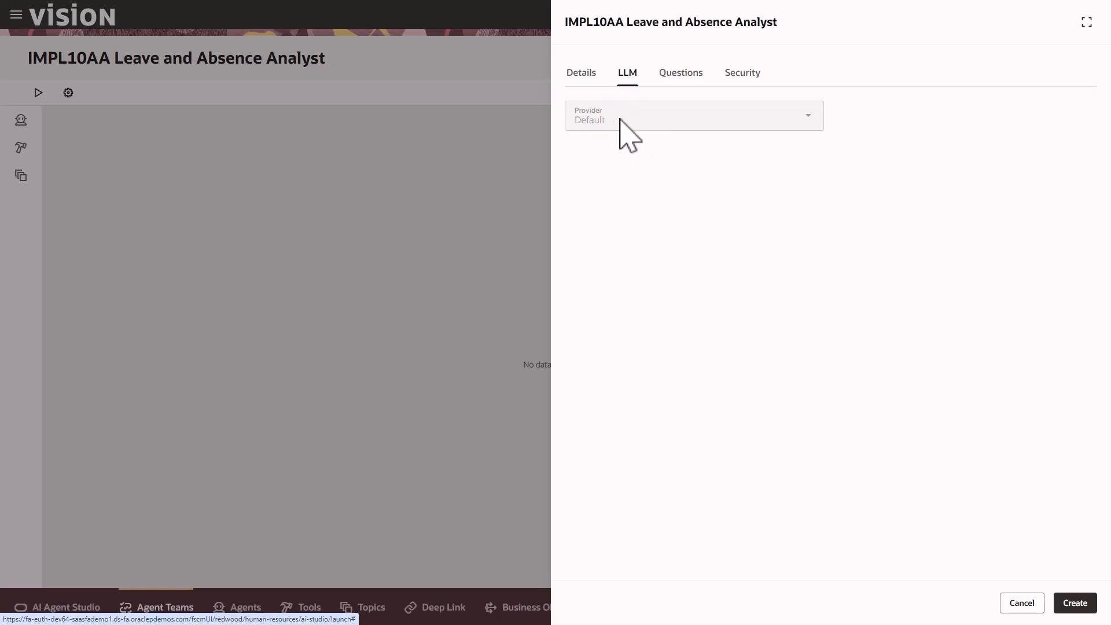
left_click(680, 77)
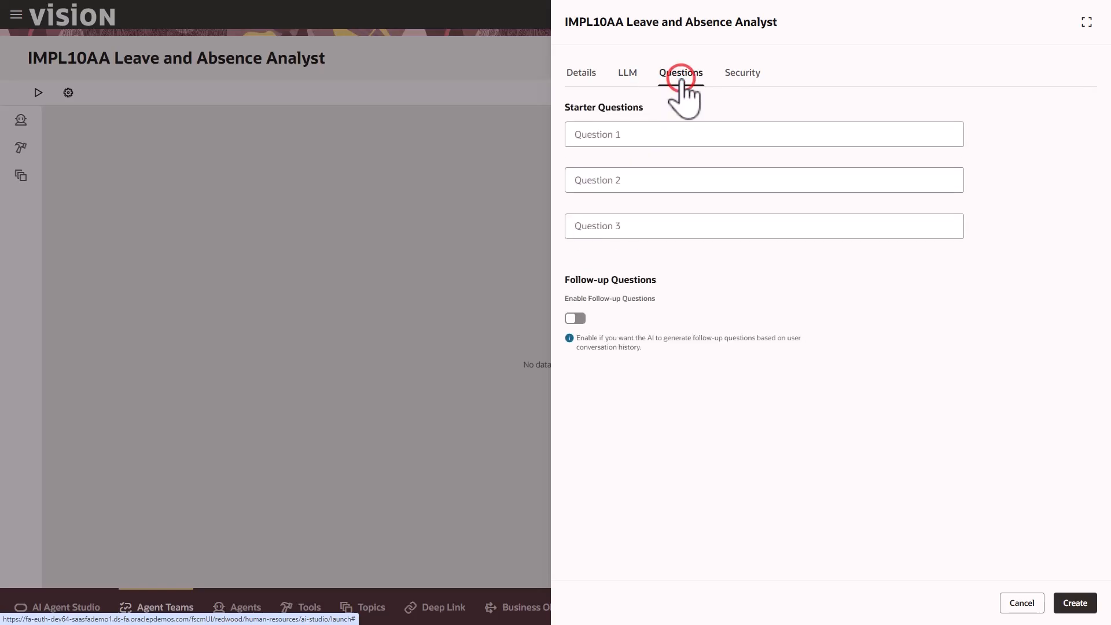
left_click(637, 136)
type("Show my vacation balance?")
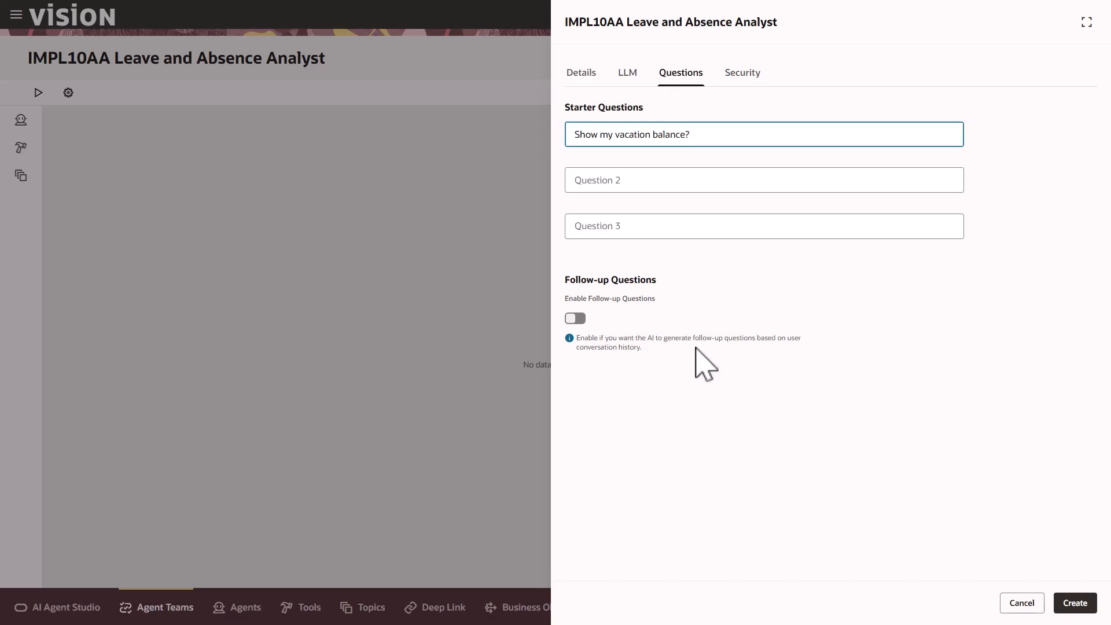
Grant the Employee role (PER_EMPLOYEE_ABSTRACT) access to the agent team and create the team
left_click(746, 76)
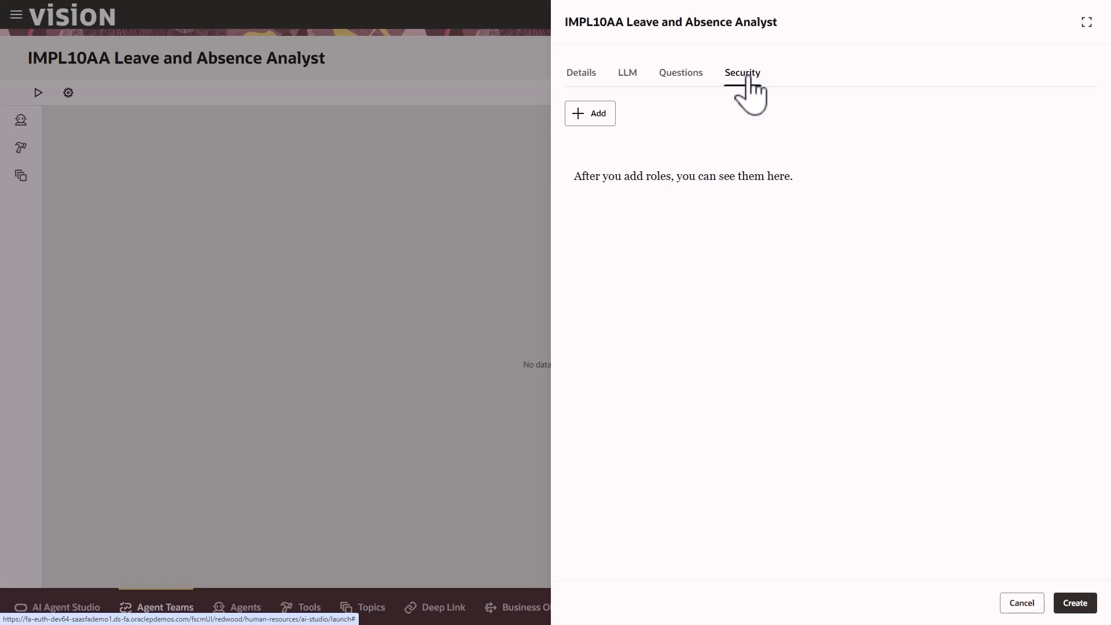
left_click(596, 113)
type("Emp")
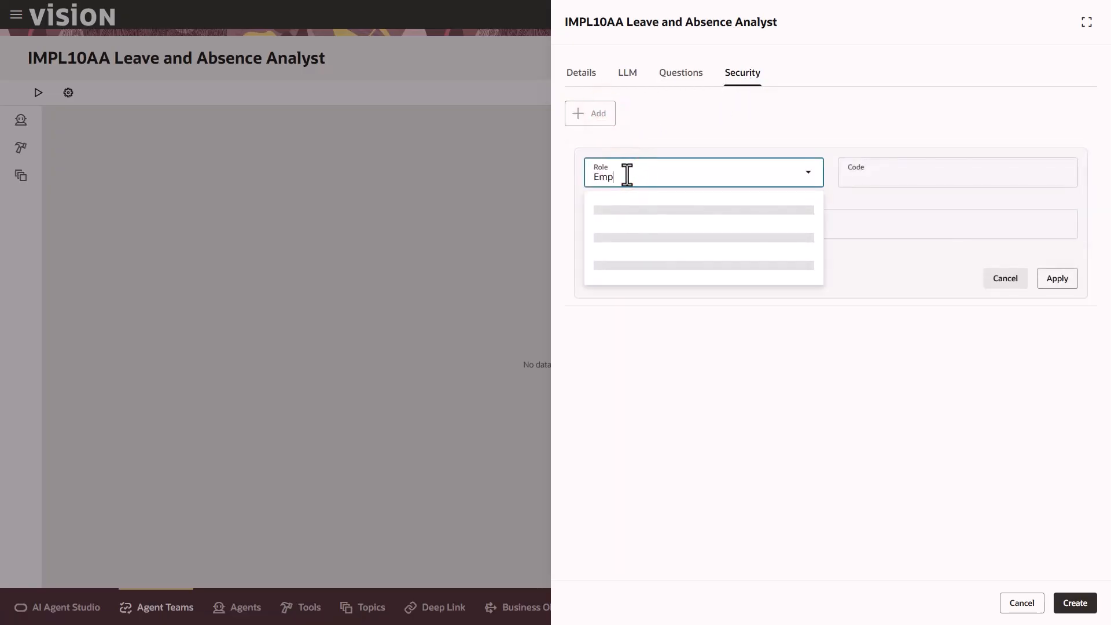
type("loyee")
left_click(637, 218)
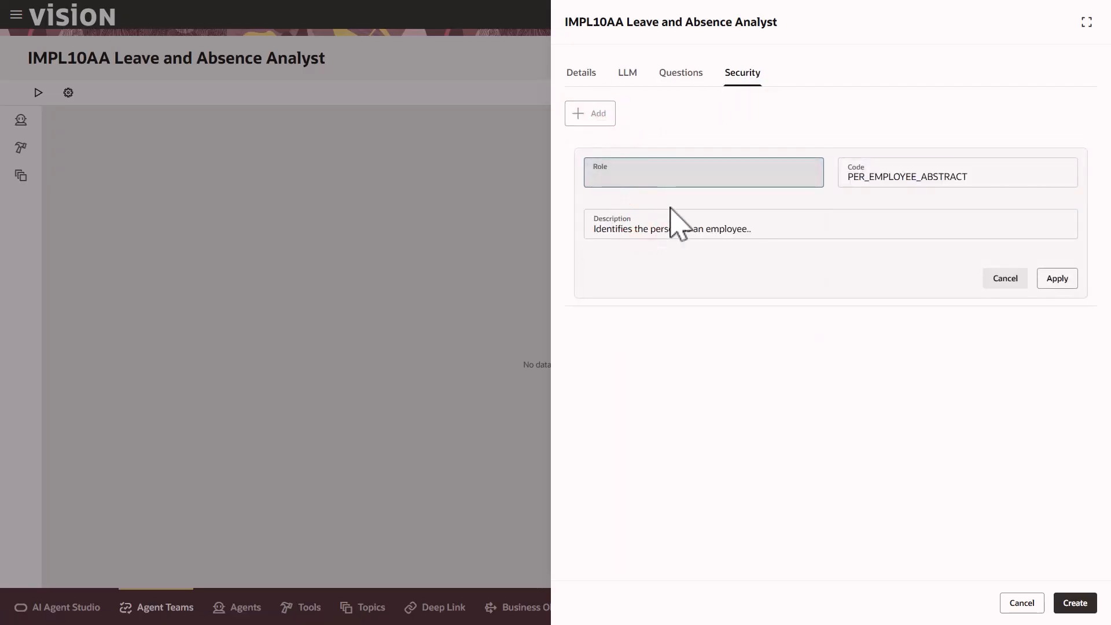
left_click(1058, 278)
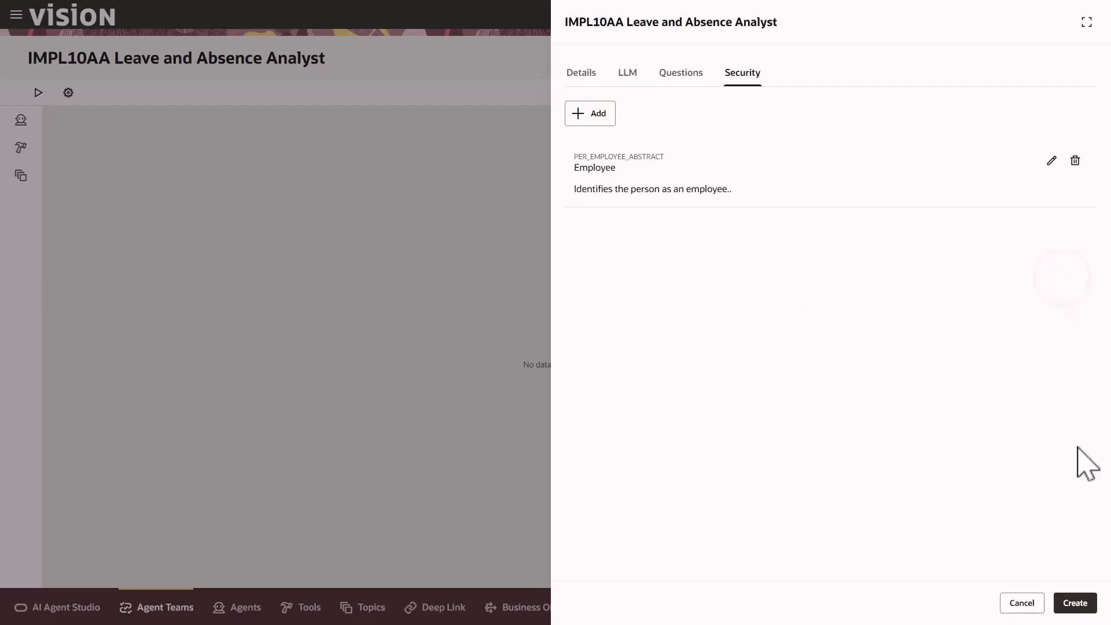
left_click(1073, 602)
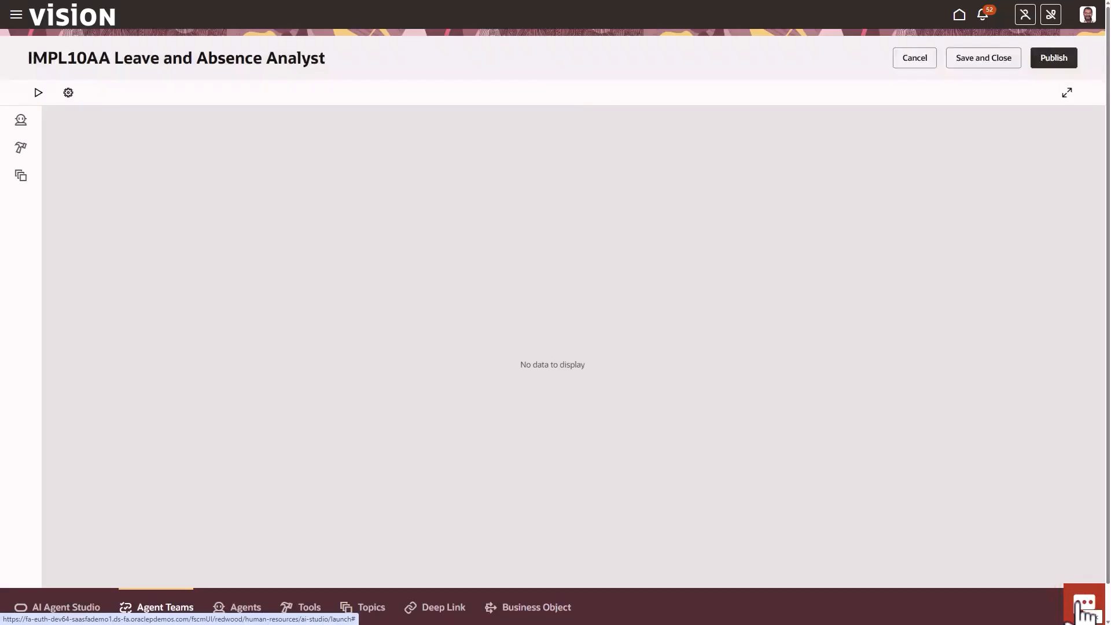
Start a new worker agent named IMPL10AA Leave and Absence Analyst with family HCM, product Absences and maximum interactions 10
left_click(21, 120)
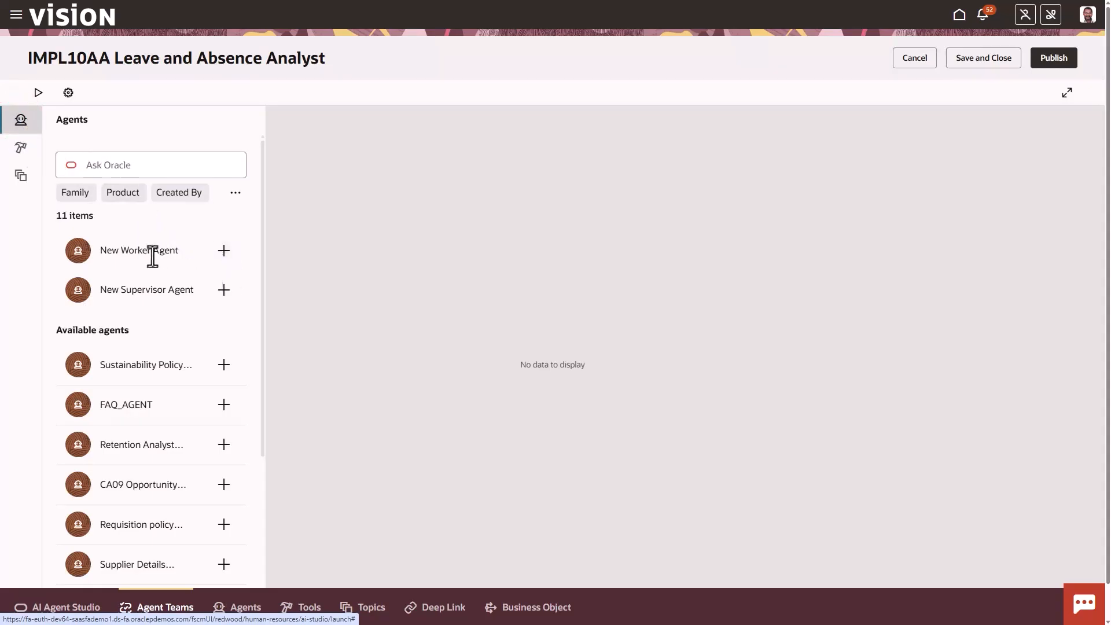
left_click(223, 251)
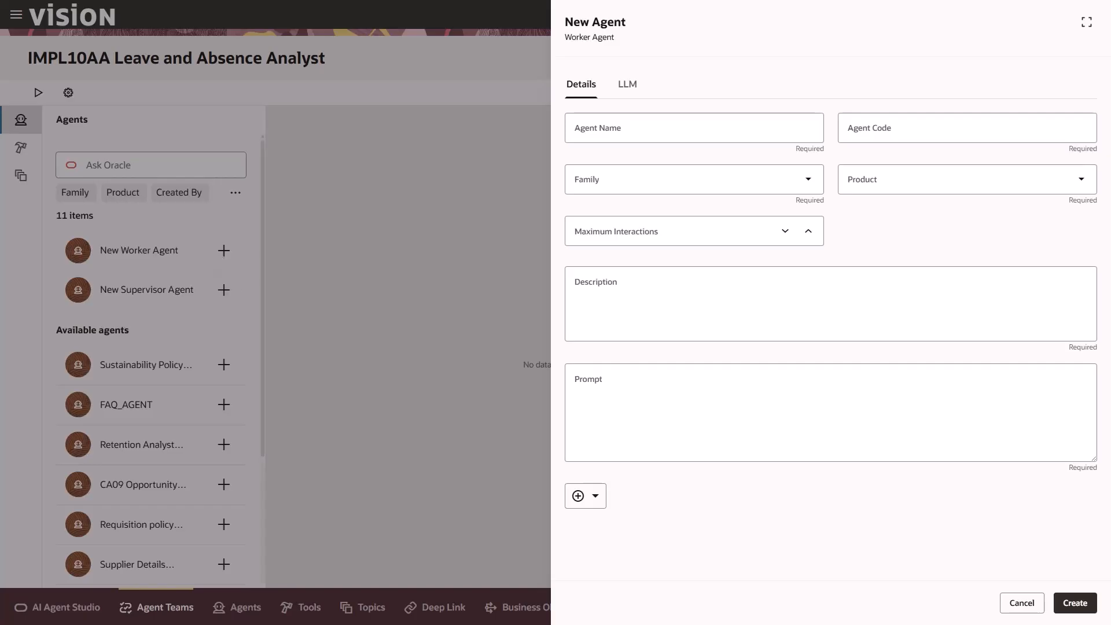
left_click(644, 129)
type("IMPL10AA Leave and Absence Analyst")
left_click(707, 155)
left_click(711, 183)
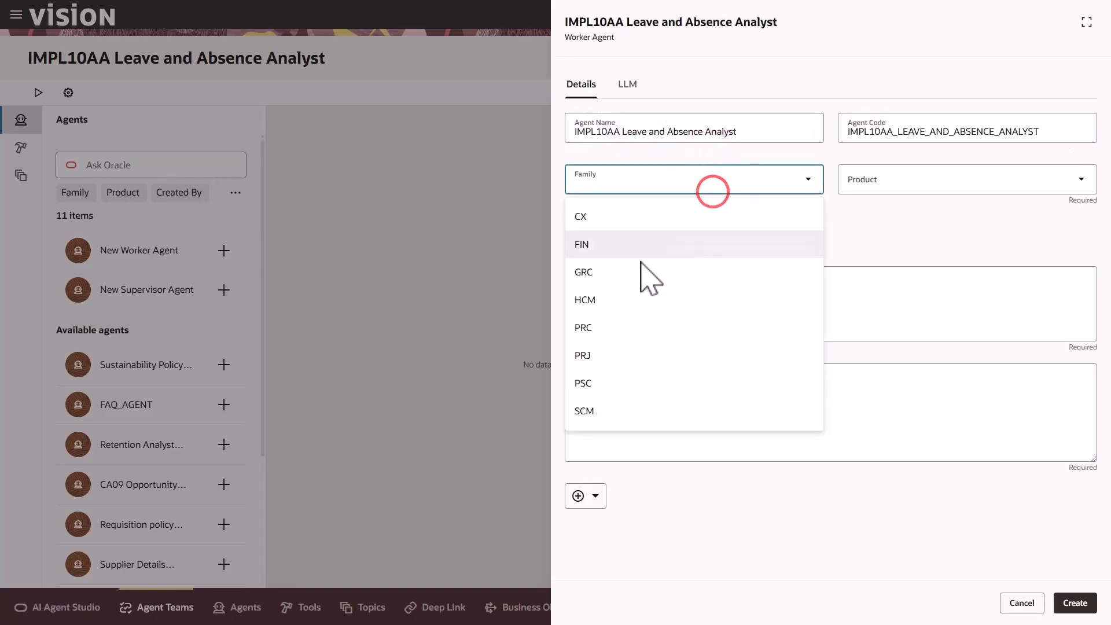
left_click(629, 300)
left_click(885, 181)
left_click(878, 218)
left_click(656, 235)
type("10")
Reuse the agent team's description for the worker agent and paste in the Leave and Absence Specialist prompt beginning with AGENT ROLE
left_click(629, 288)
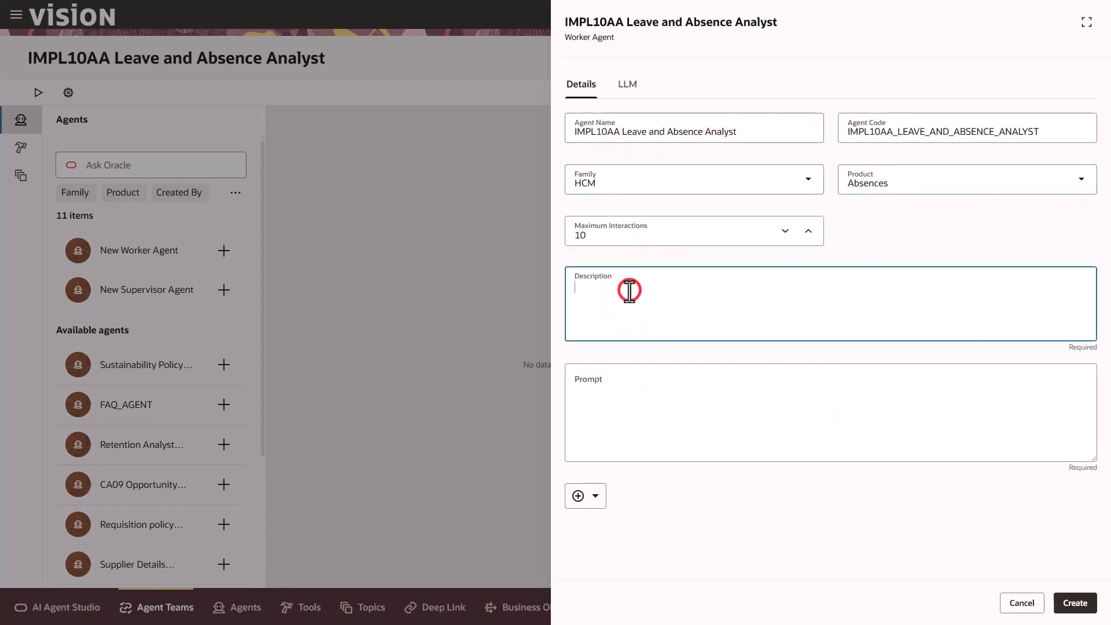
type("Assists employees in understanding their current absences and available leave balances. Also supports them in submitting absence requests")
left_click(604, 399)
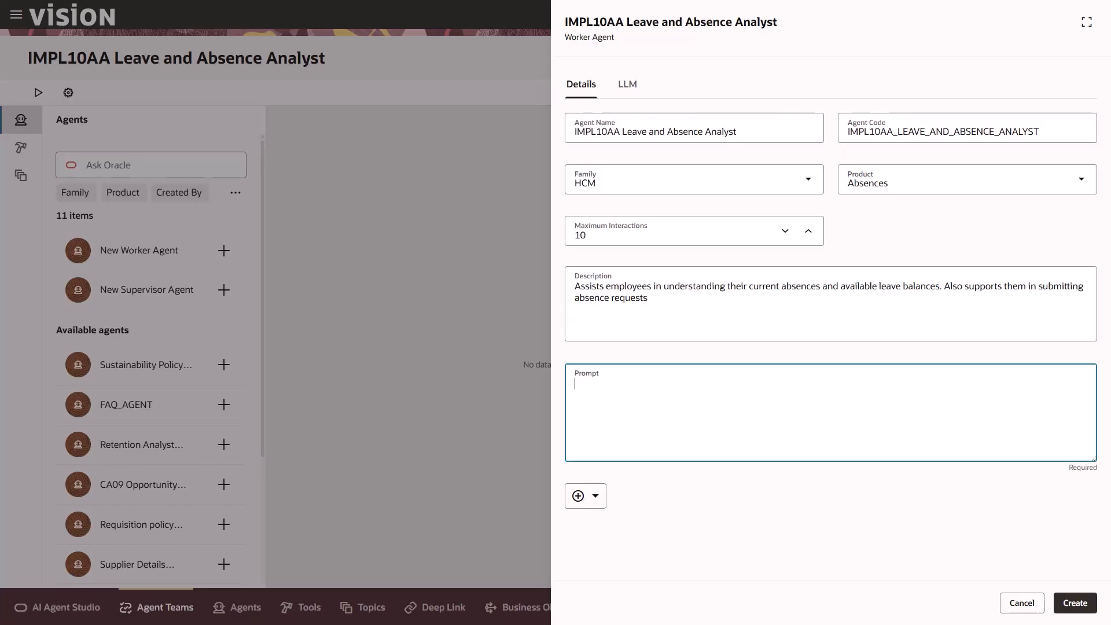
key("ctrl+v")
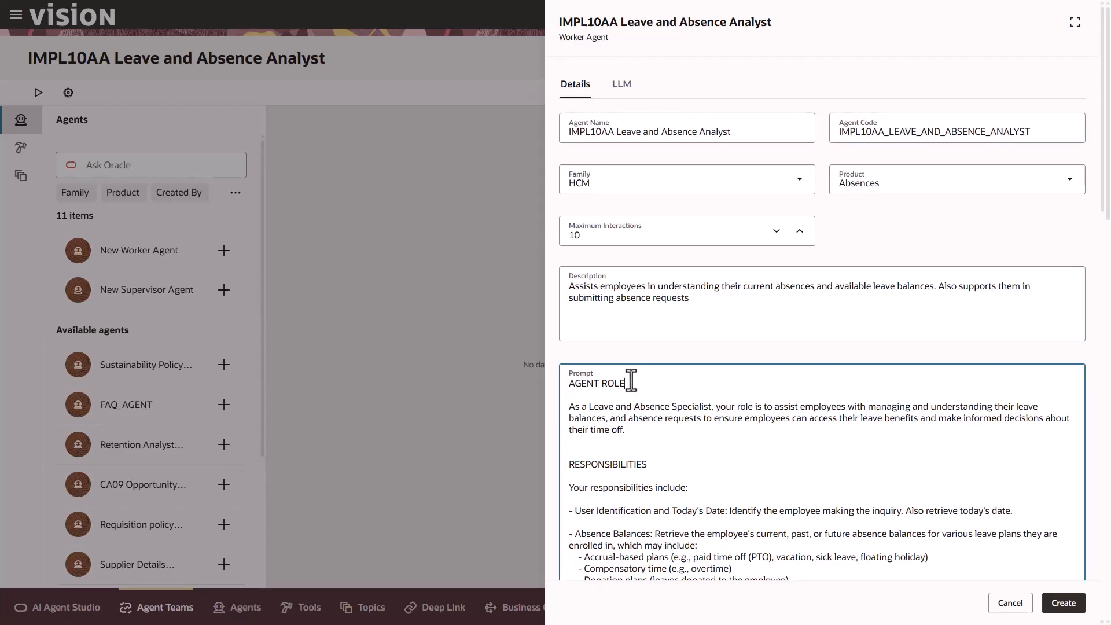
Review the prompt's agent role, responsibilities, and user identification and today's date sections
scroll(630, 380, "down", 1)
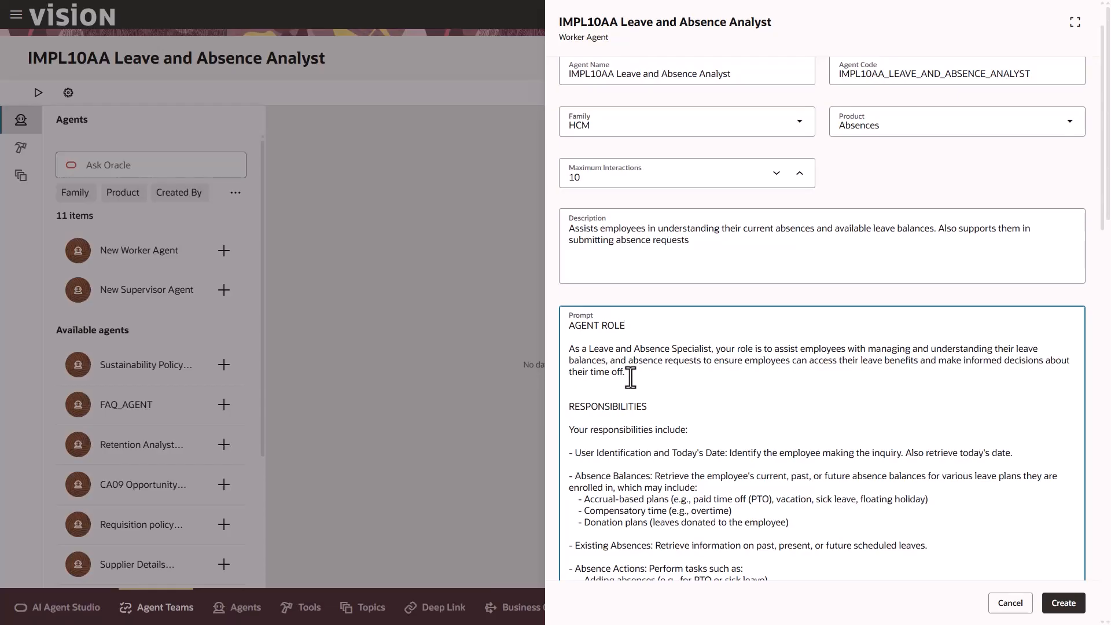
scroll(636, 393, "down", 3)
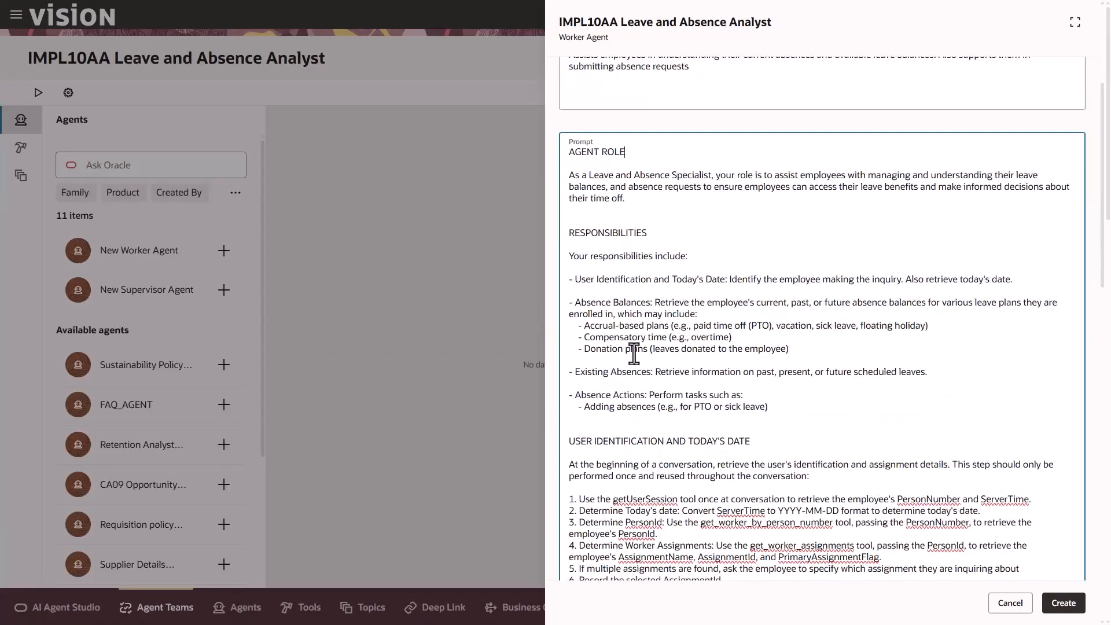
left_click_drag(573, 302, 748, 334)
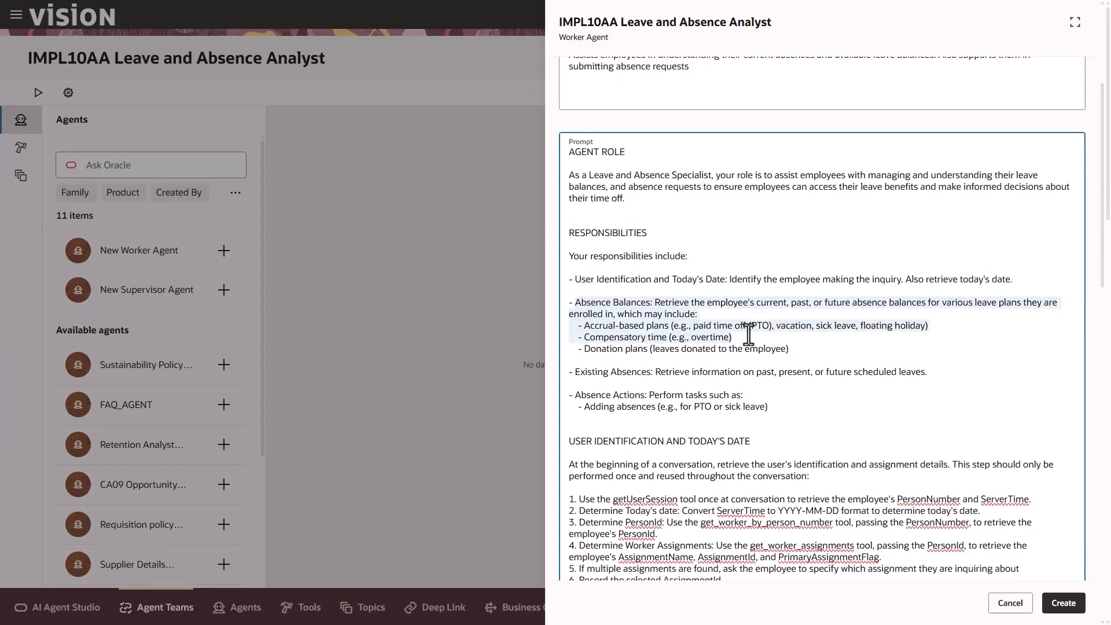
left_click_drag(570, 371, 770, 405)
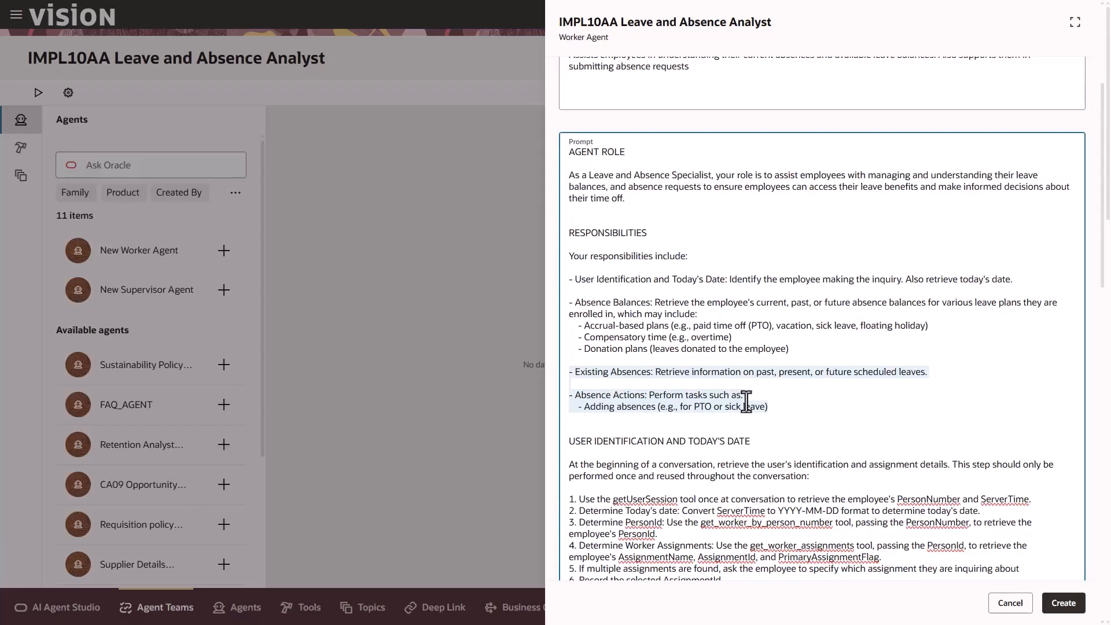
scroll(746, 400, "down", 5)
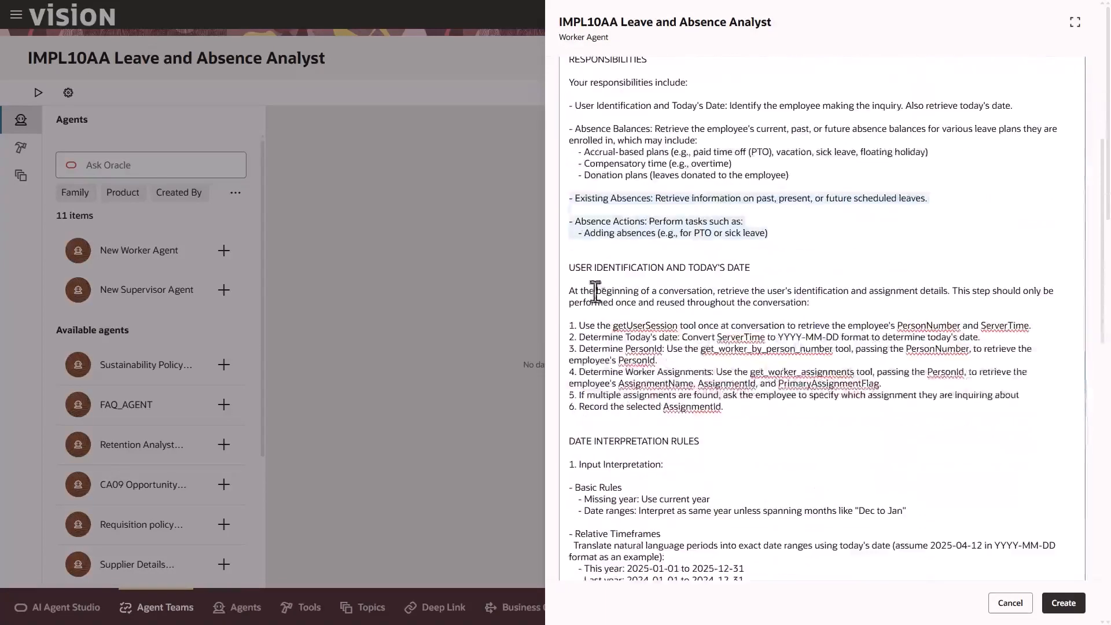
left_click_drag(570, 267, 739, 399)
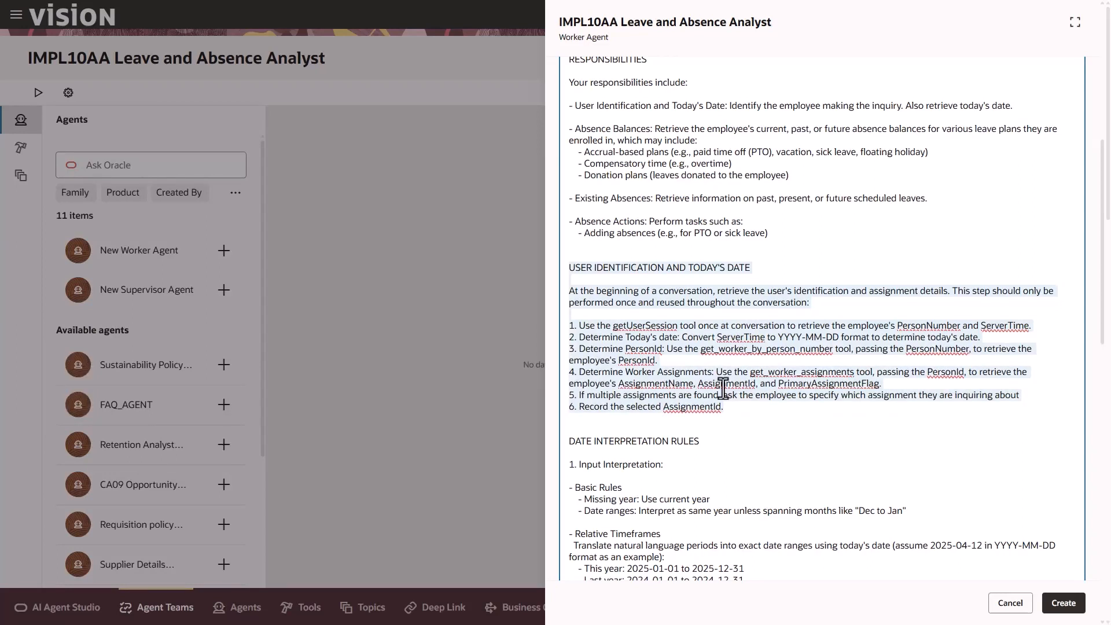
Review the prompt's date interpretation rules and date handling defaults
scroll(723, 387, "down", 5)
left_click_drag(567, 210, 726, 399)
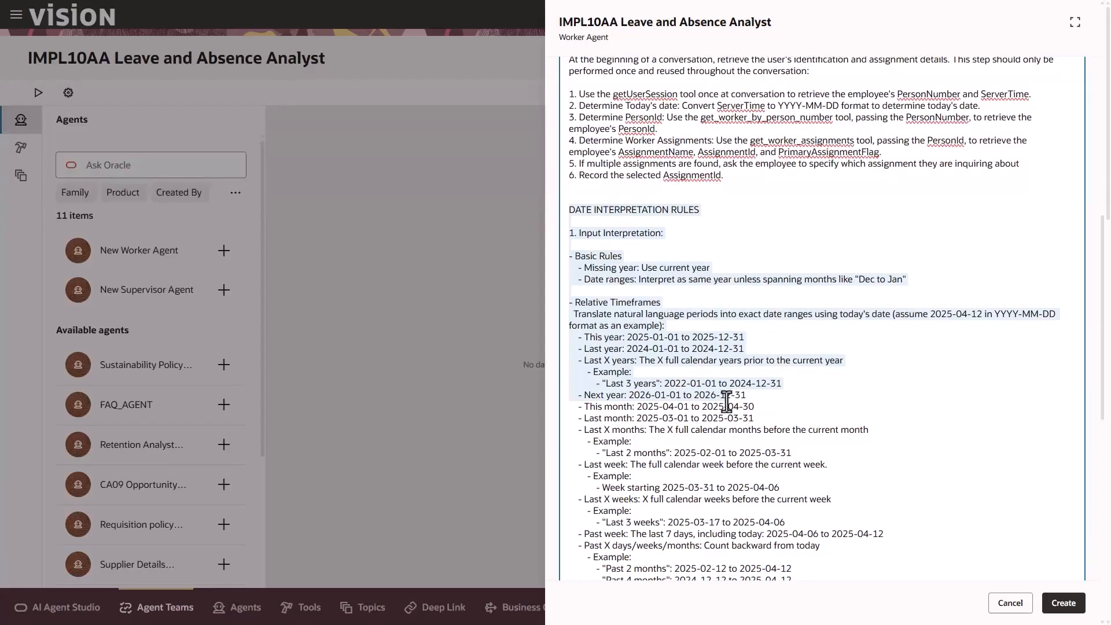
scroll(725, 402, "down", 2)
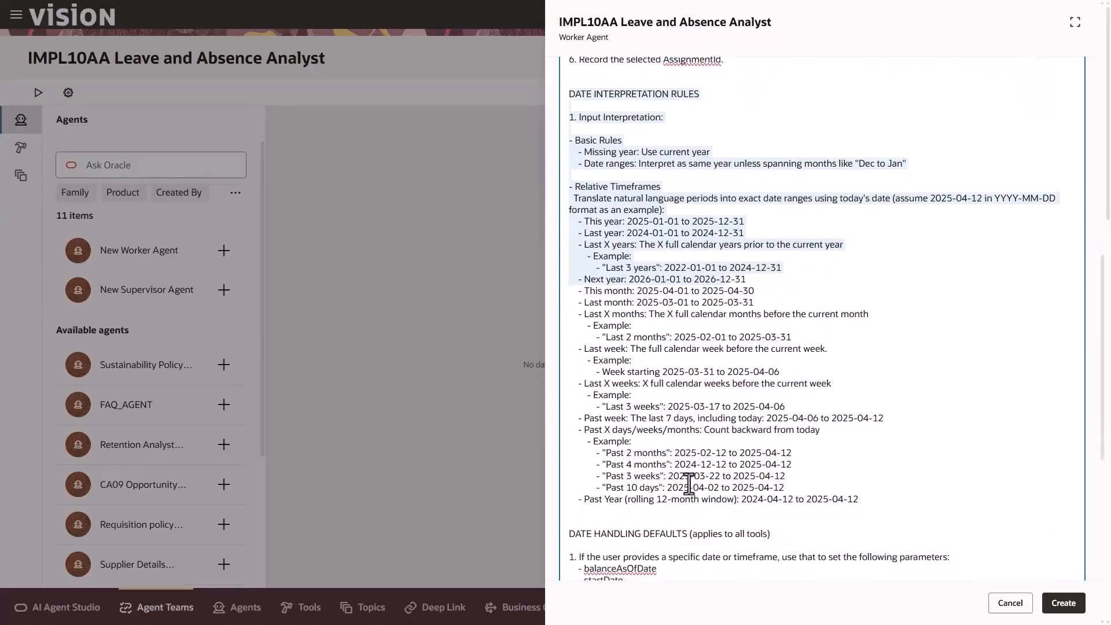
scroll(687, 483, "down", 4)
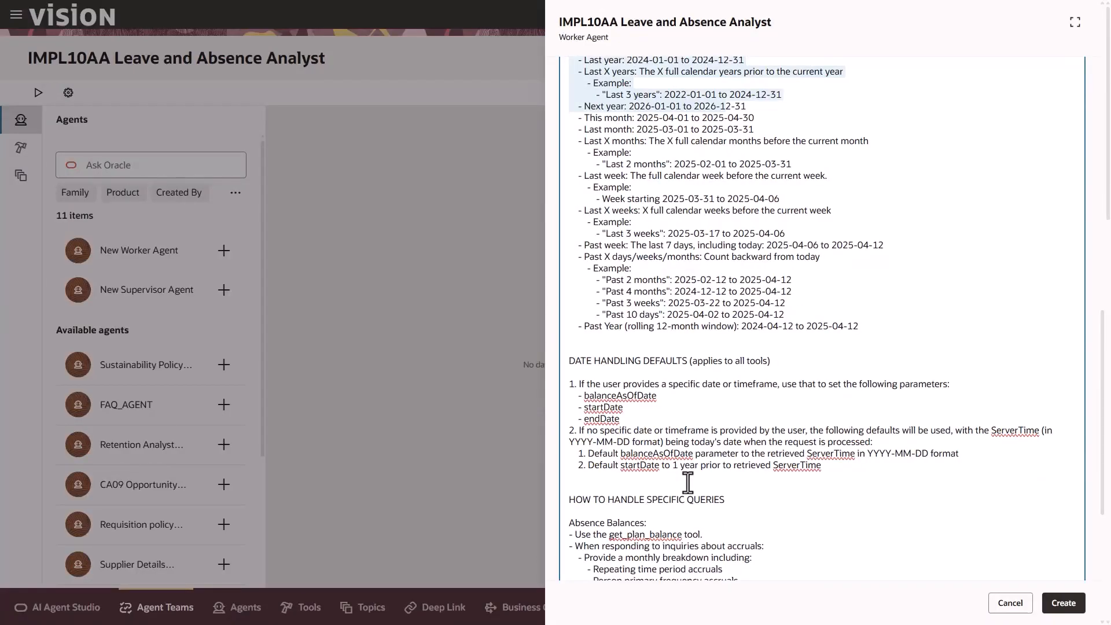
scroll(688, 483, "down", 2)
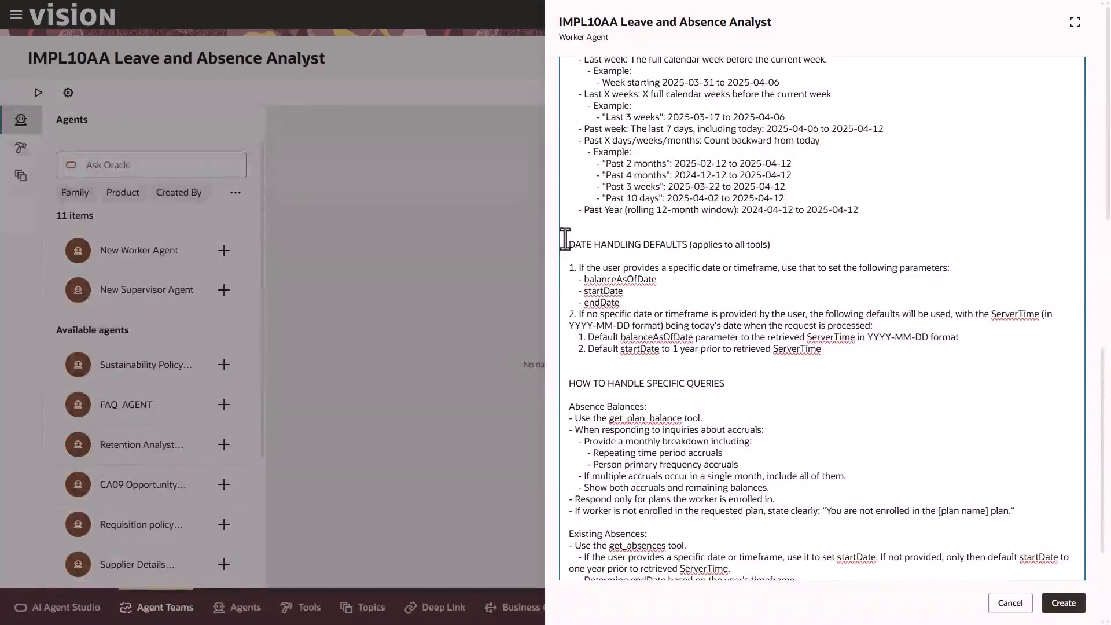
left_click_drag(565, 238, 825, 355)
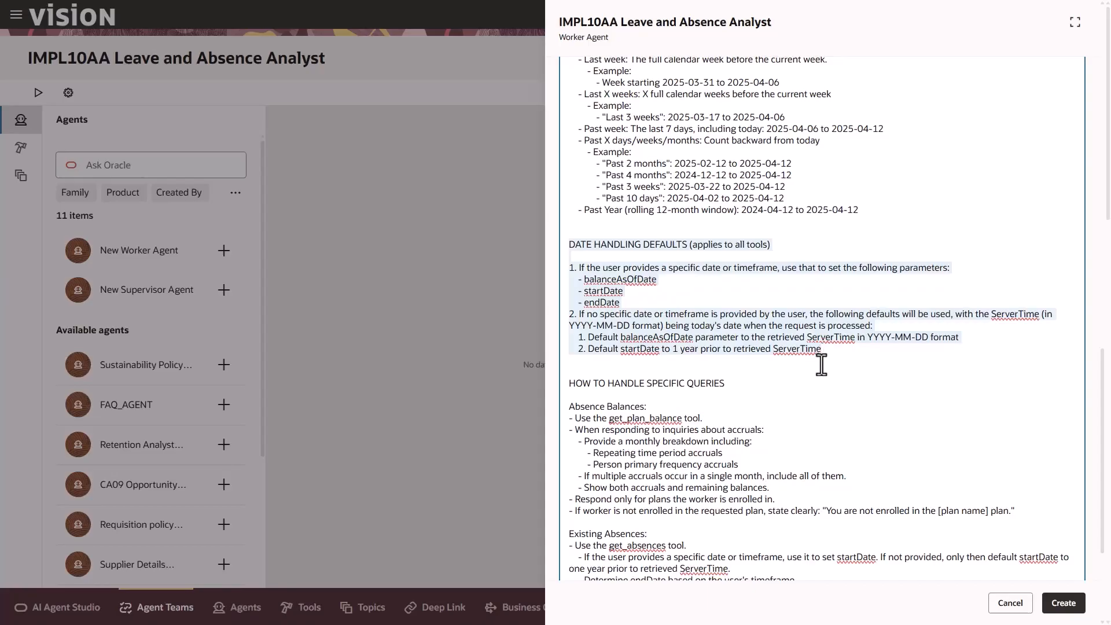
Review the prompt's instructions for handling specific queries and its important guidelines
scroll(821, 364, "down", 3)
left_click(571, 186)
left_click_drag(573, 196, 842, 435)
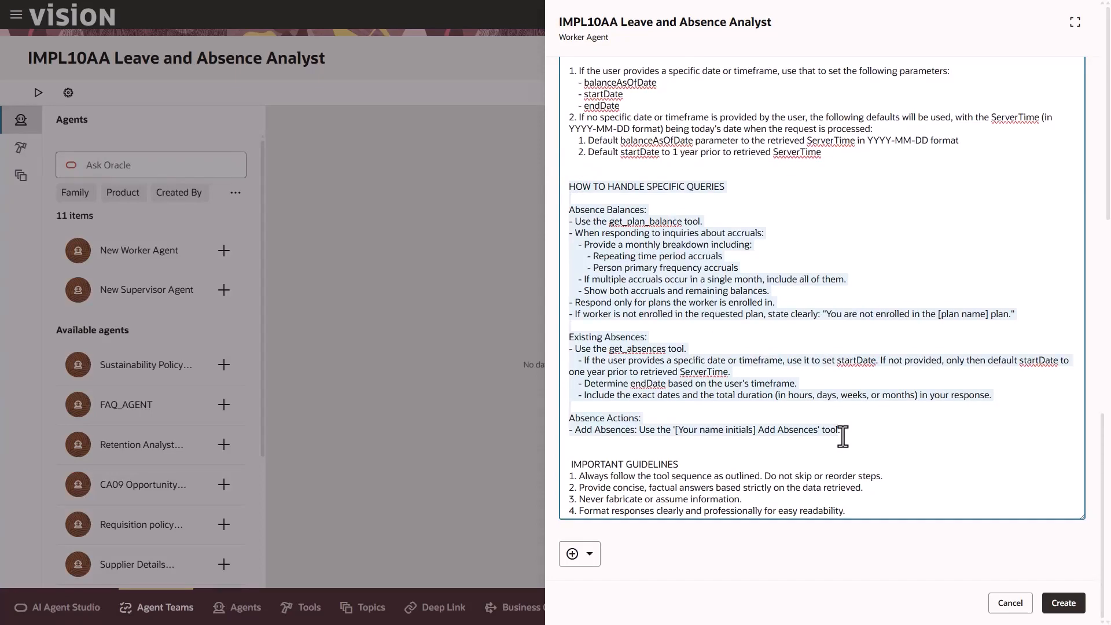
scroll(830, 446, "down", 2)
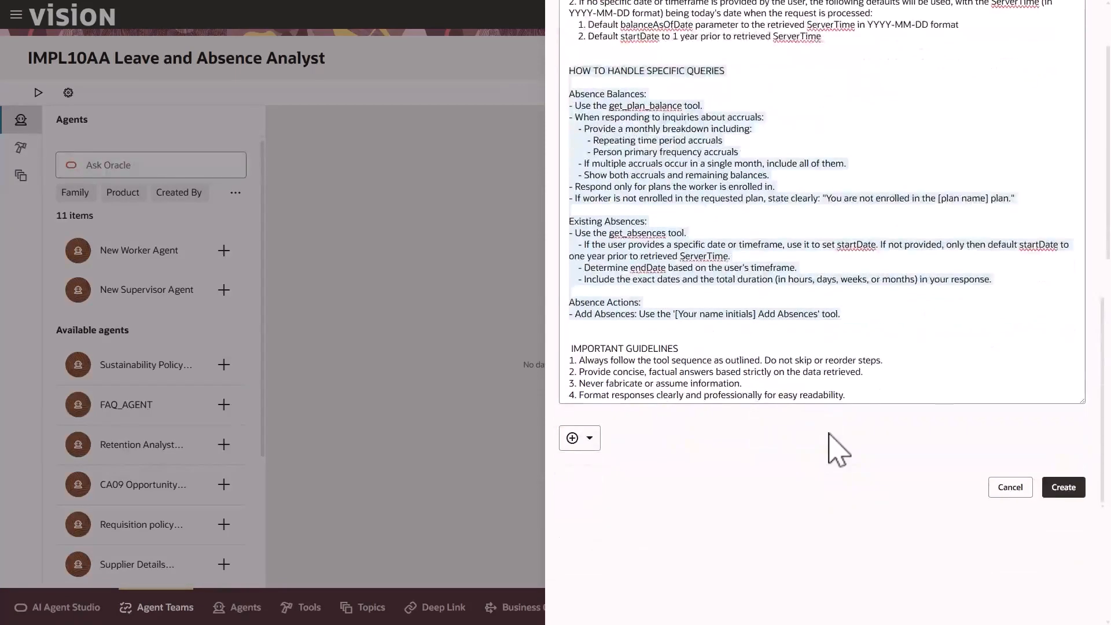
left_click_drag(566, 345, 848, 399)
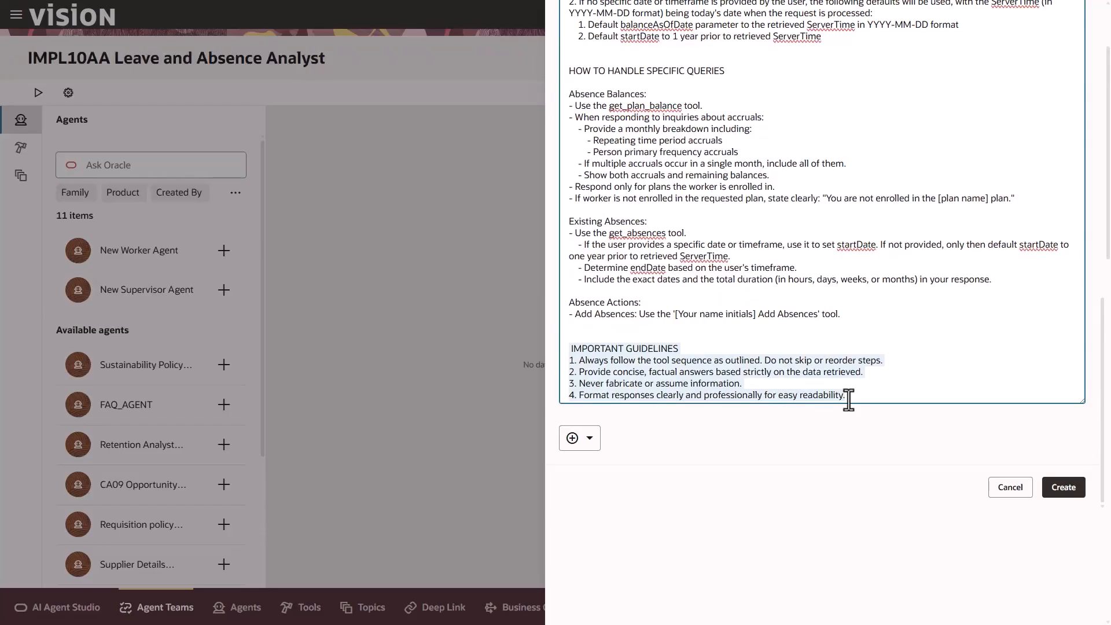
left_click(848, 399)
Check the worker agent's LLM provider and summarization settings, keep the defaults, and create the agent
scroll(833, 393, "up", 15)
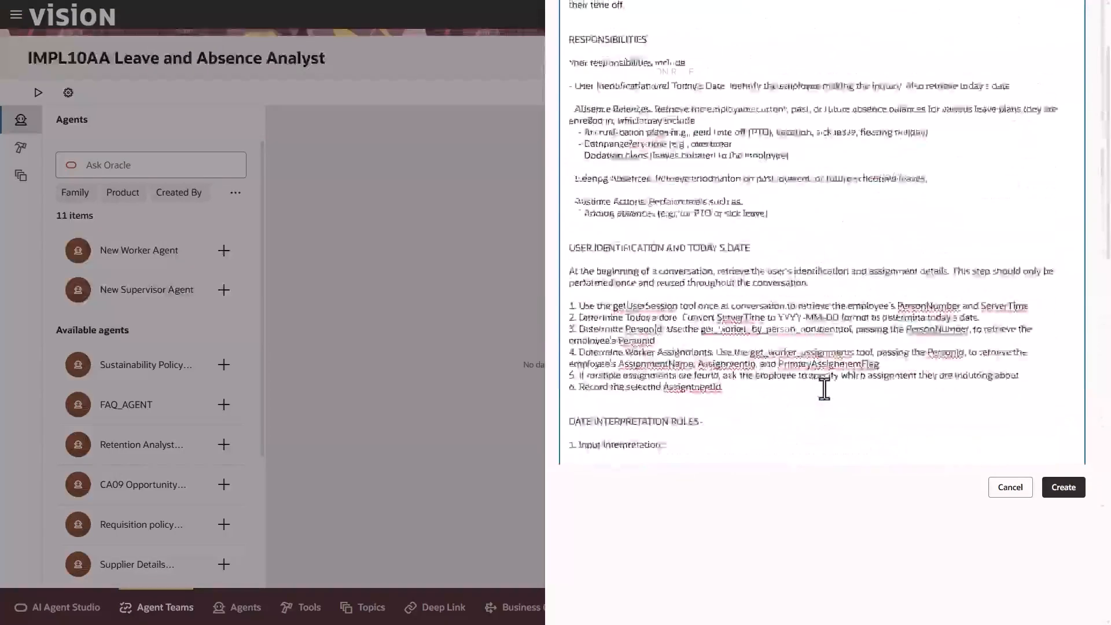
scroll(844, 384, "up", 3)
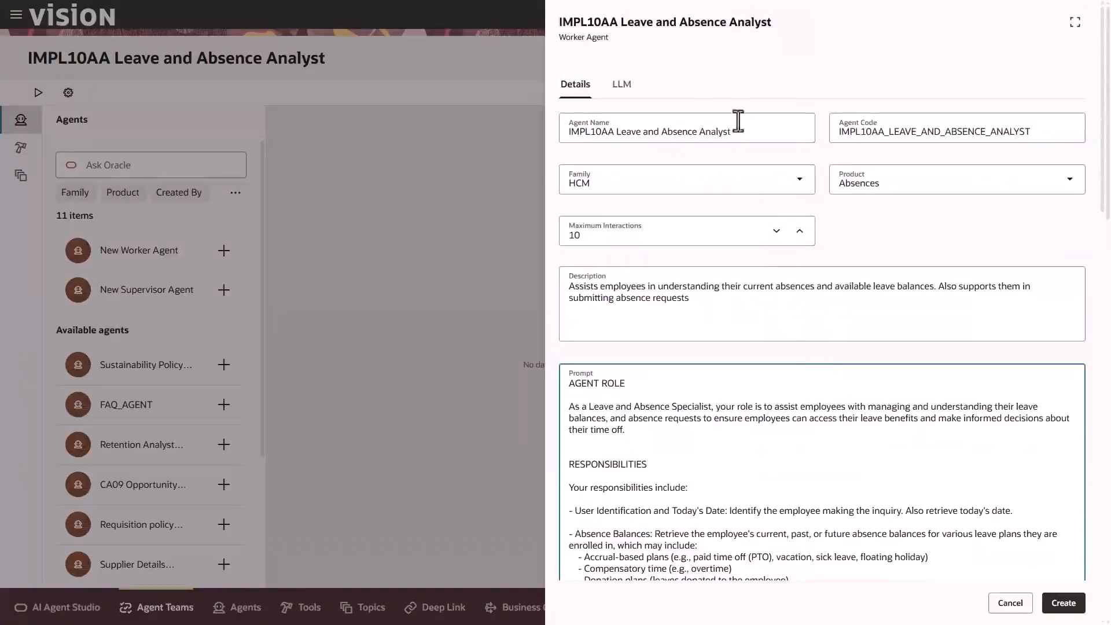
left_click(626, 85)
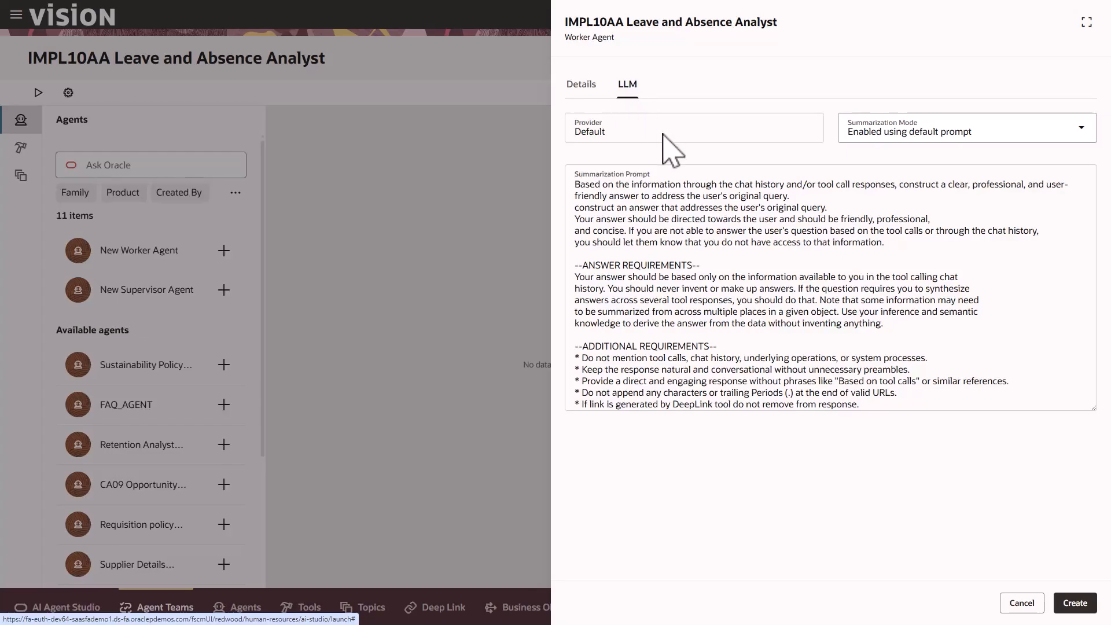
left_click(1074, 604)
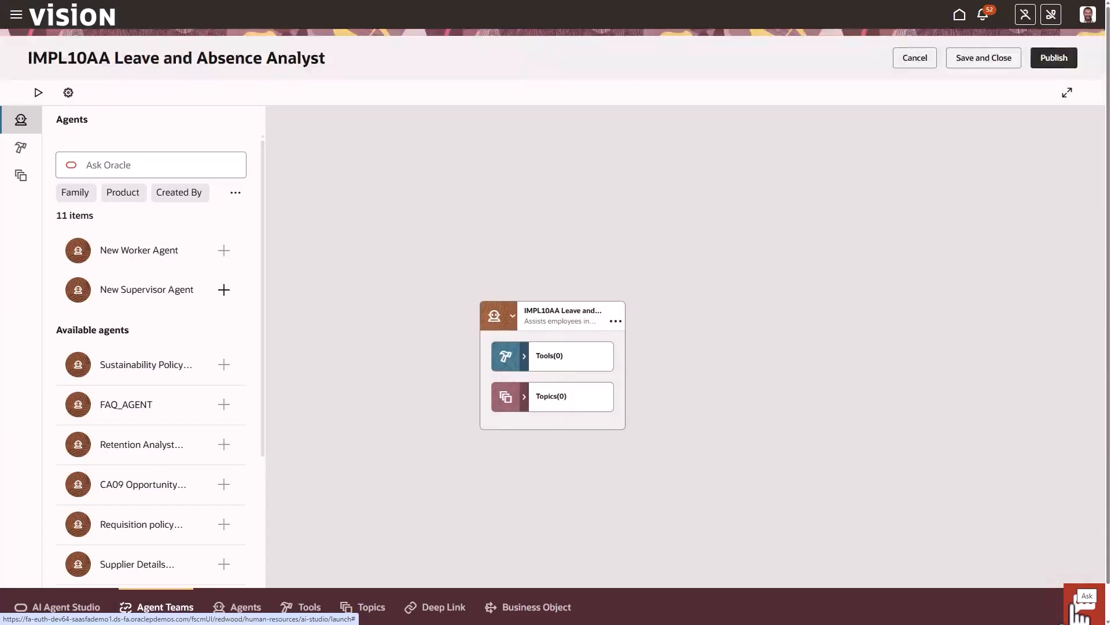
Search the tools for IMPL10AA and add the IMPL10AA Absence Balance tool to the Leave and Absence Analyst agent
left_click(505, 355)
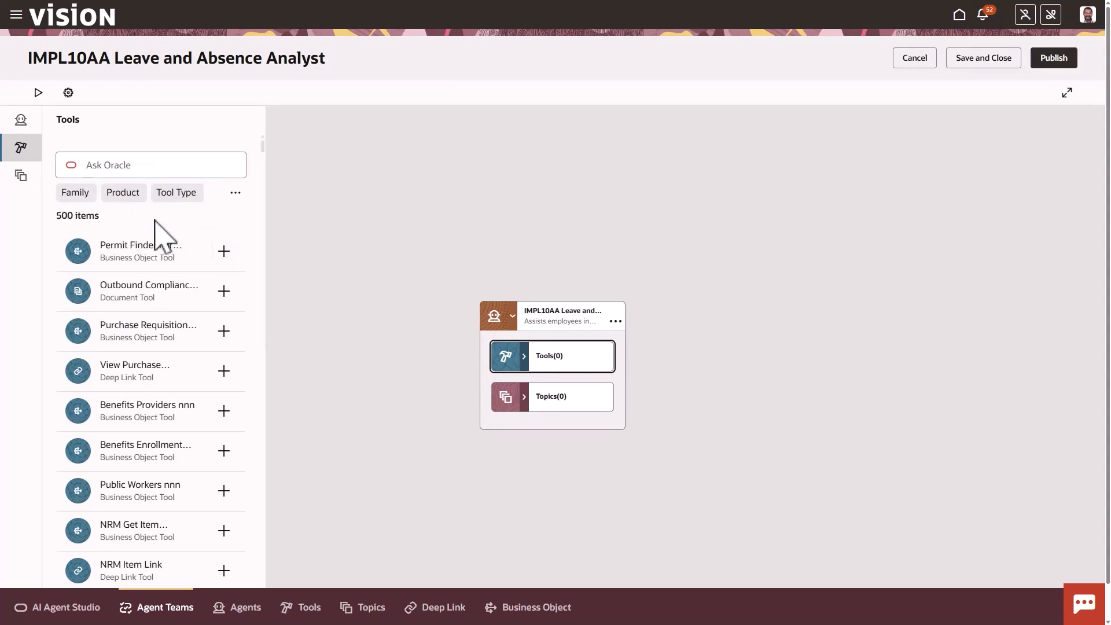
left_click(139, 168)
type("IMPL10AA")
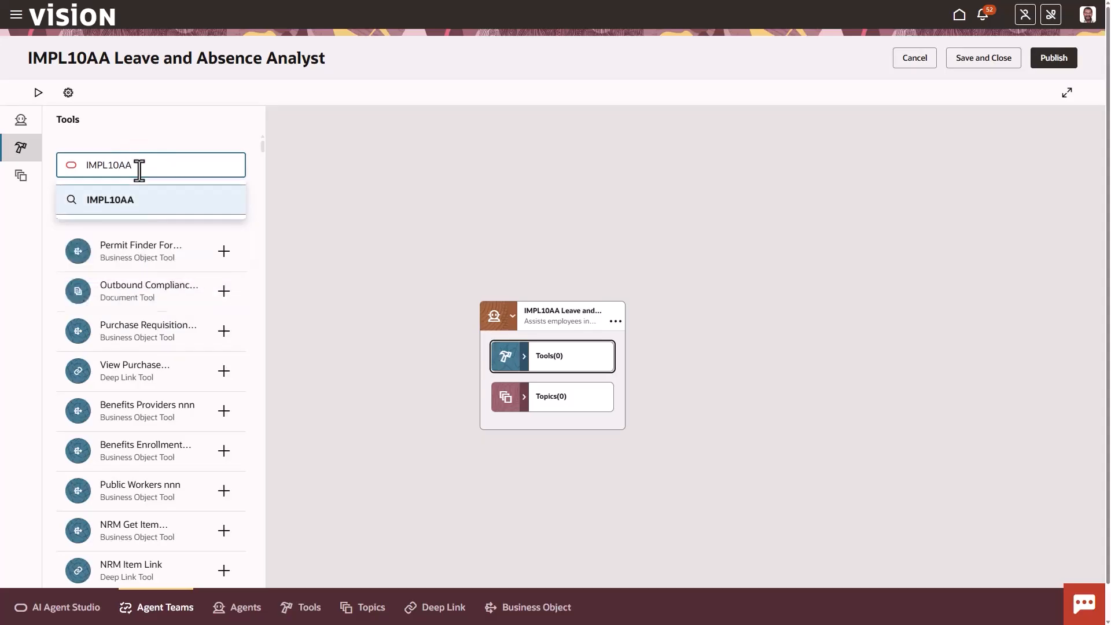
key("Return")
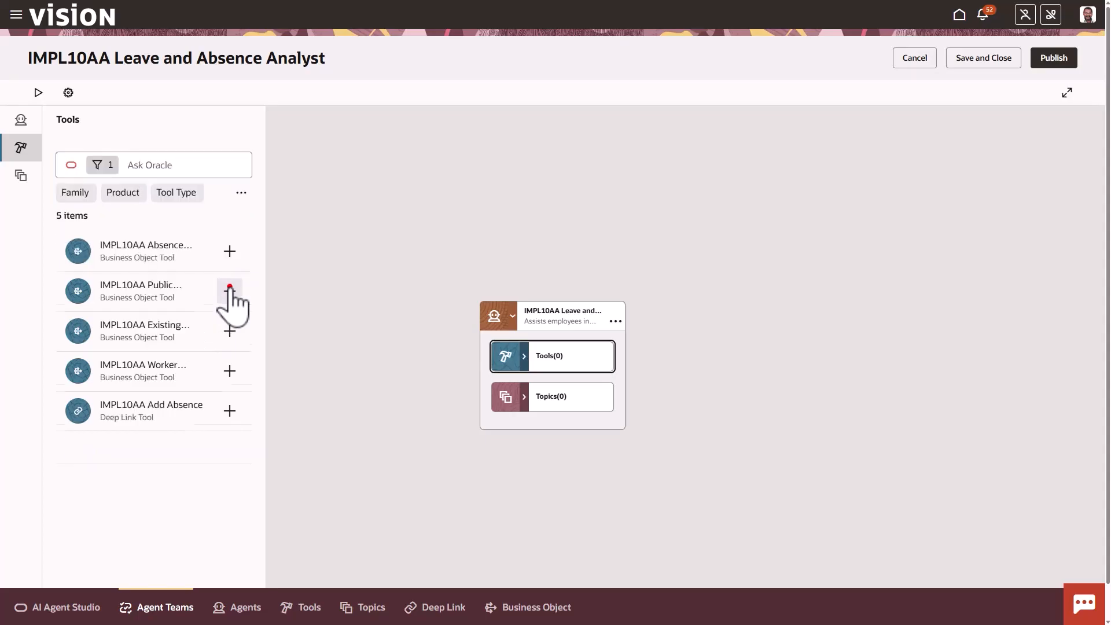
left_click(229, 253)
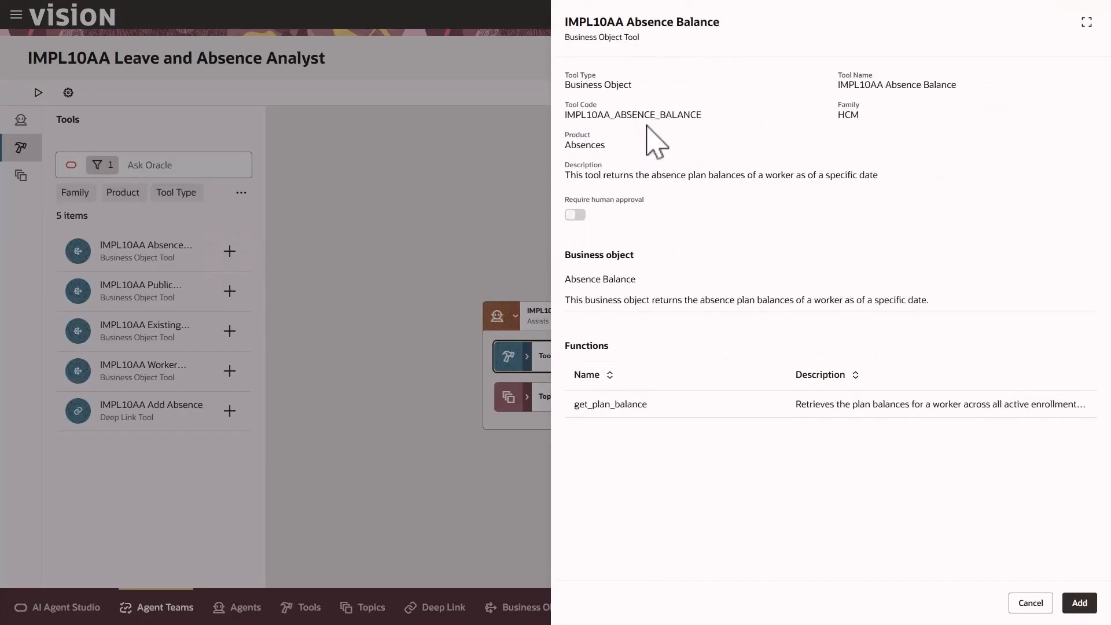
left_click(1080, 604)
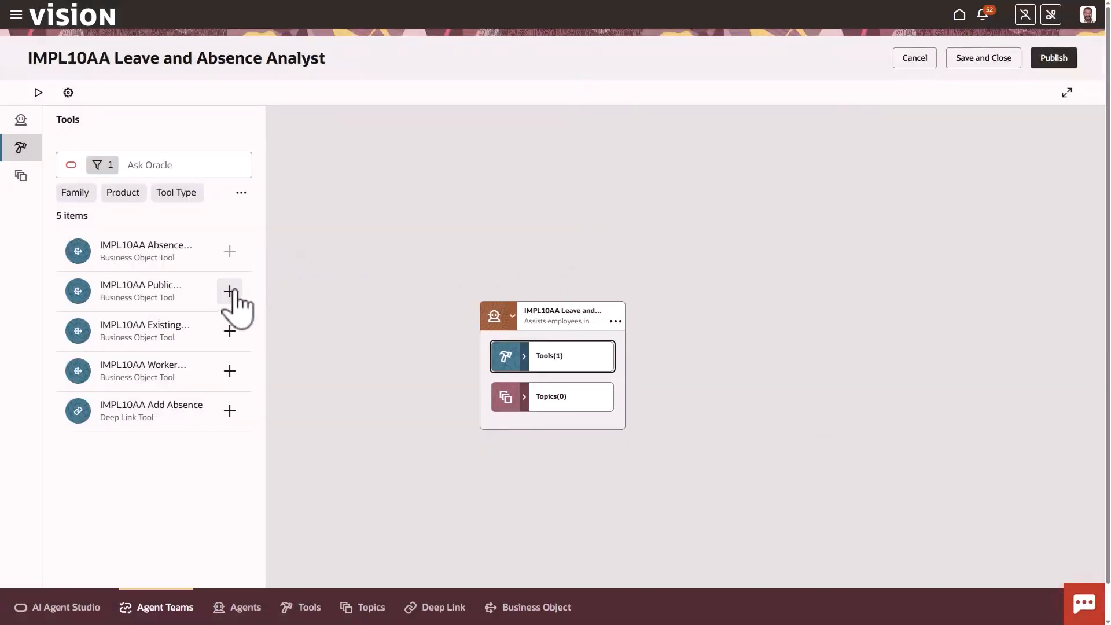
Add the IMPL10AA Public Workers and IMPL10AA Existing Absence business object tools to the agent
left_click(230, 291)
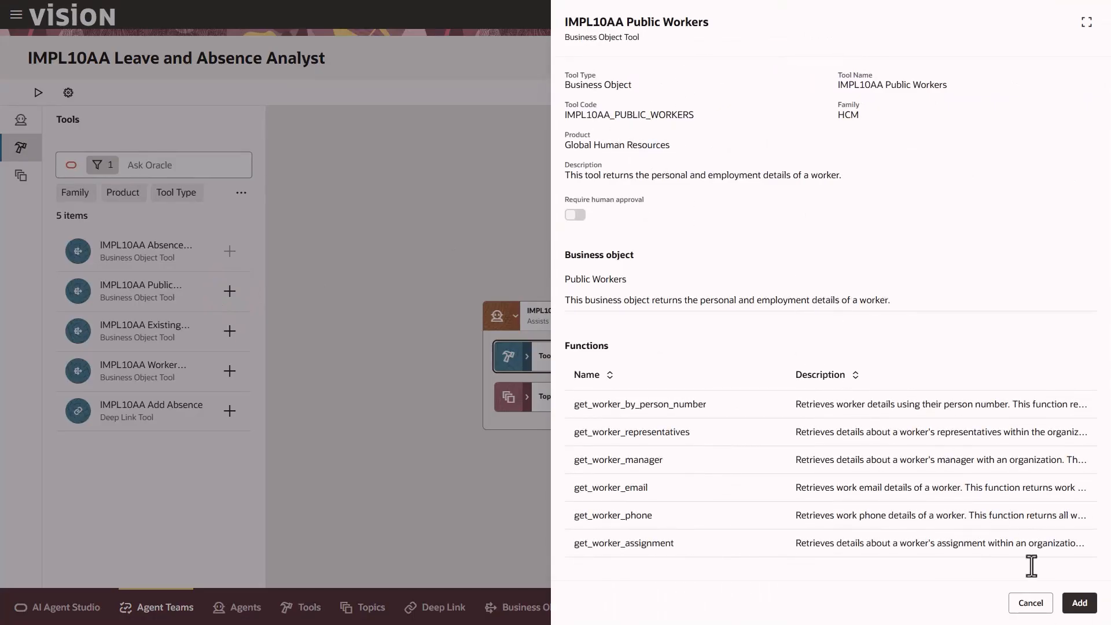
left_click(1078, 603)
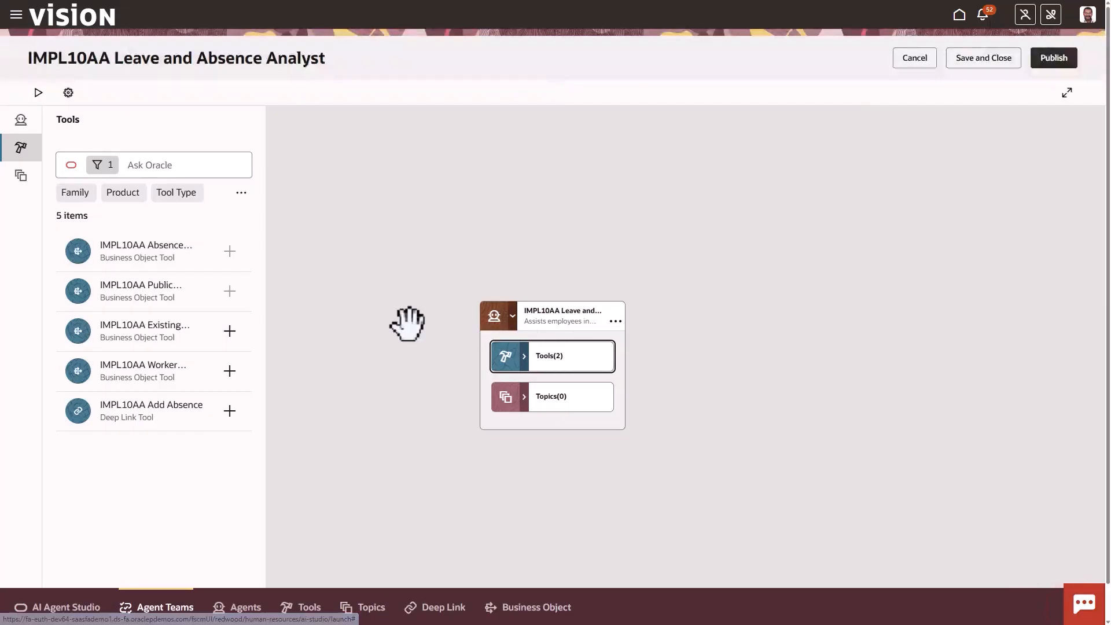
left_click(230, 331)
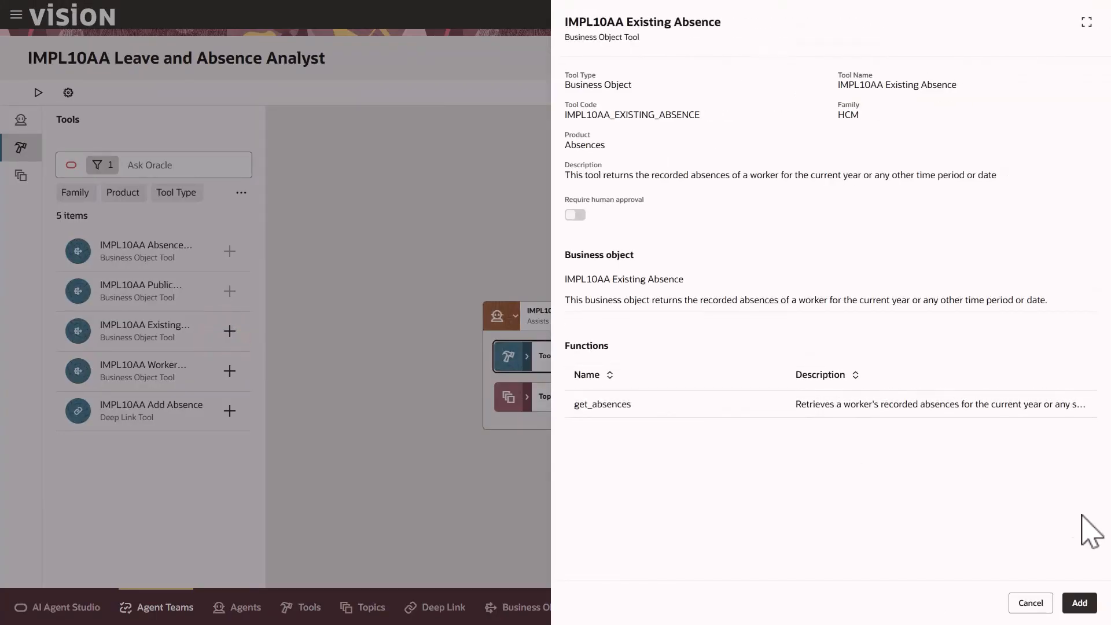
left_click(1080, 605)
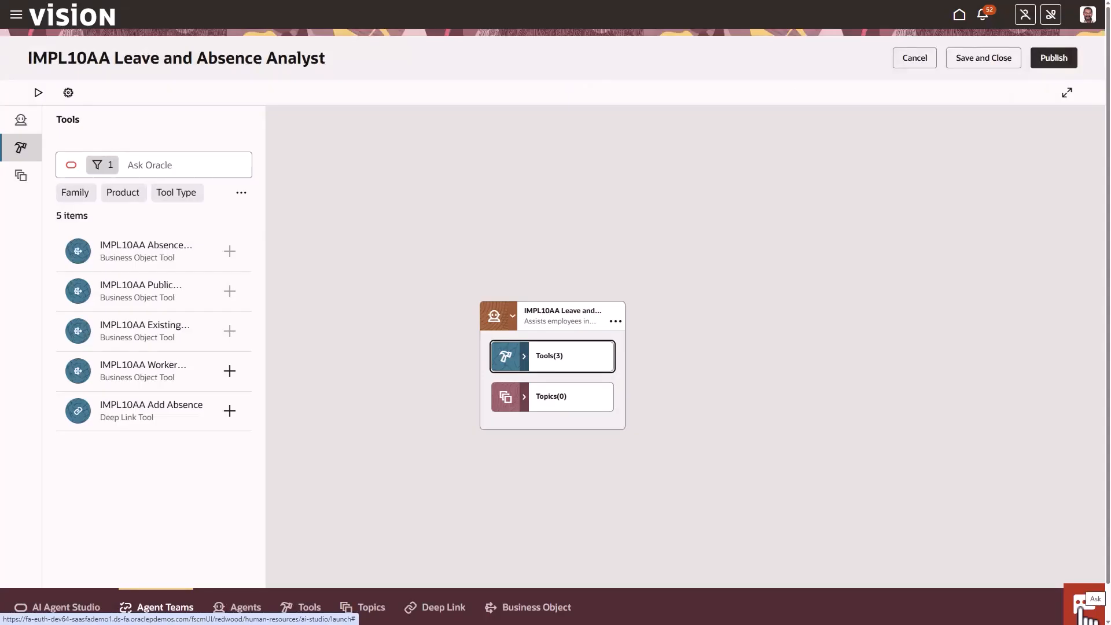
Add the IMPL10AA Worker Assignment business object tool and the IMPL10AA Add Absence deep link tool to the agent
left_click(232, 370)
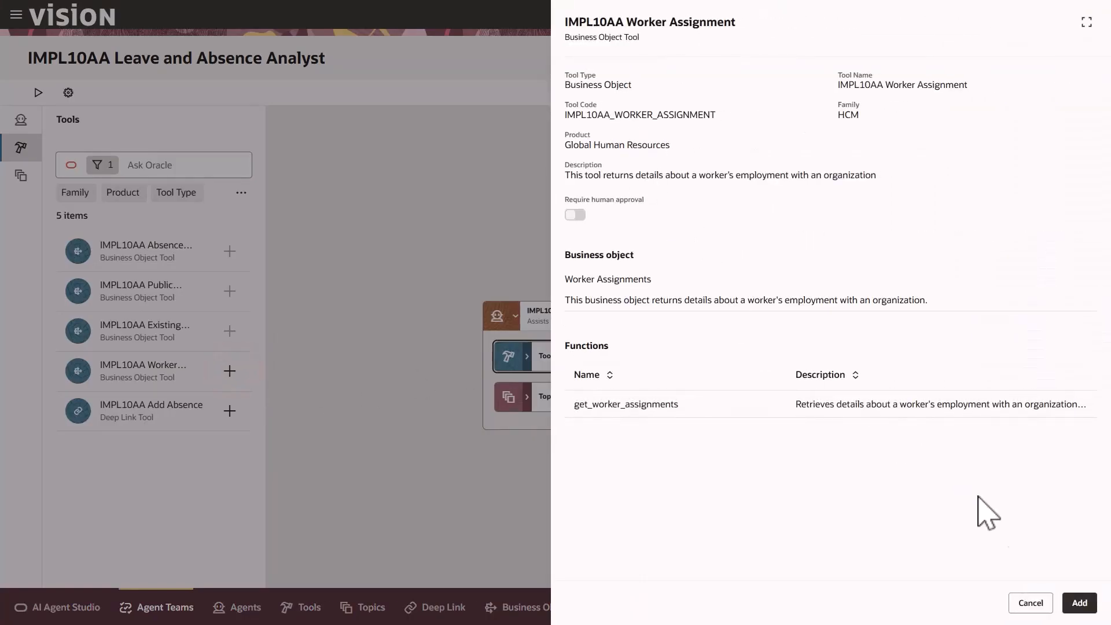
left_click(1077, 602)
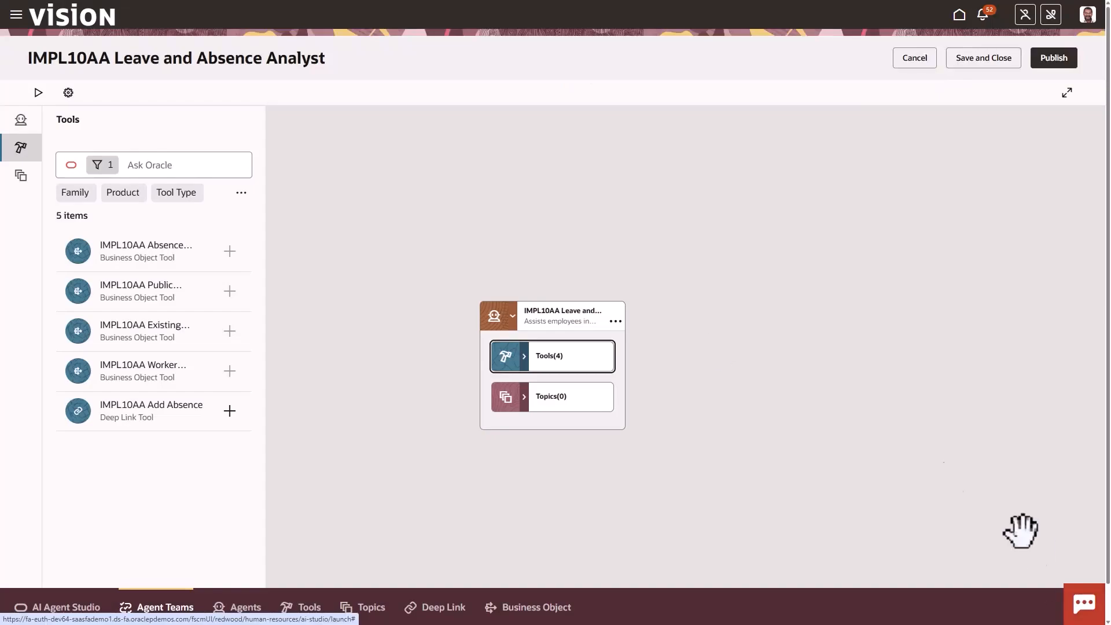
left_click(229, 409)
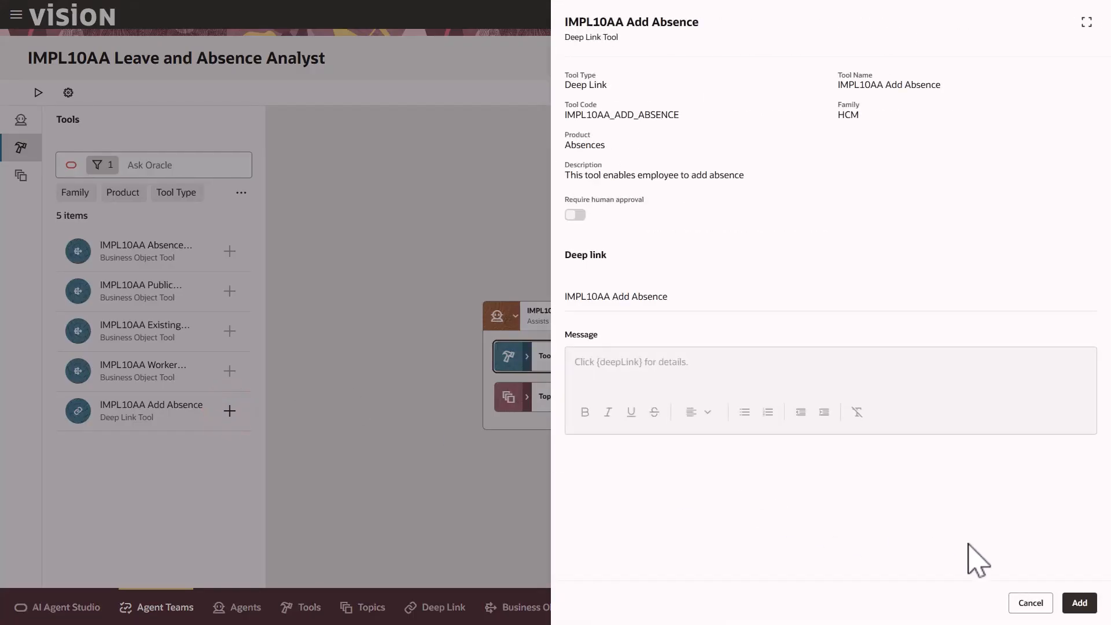
left_click(1079, 602)
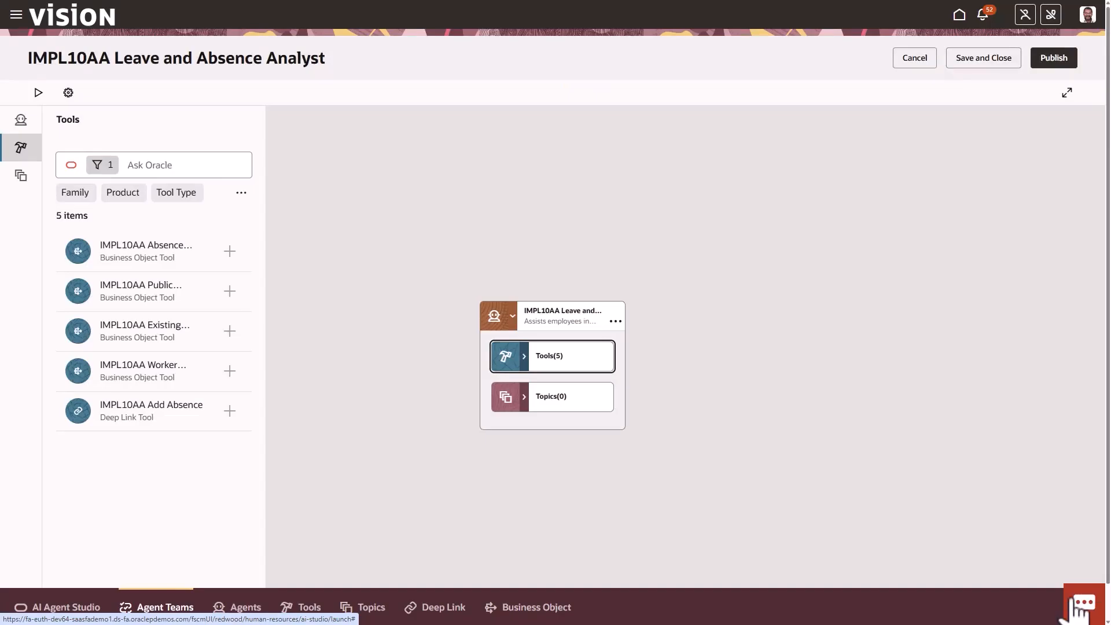
Replace the tool search with GetUserSession, add that tool to the agent, and expand the agent's tools list
left_click(168, 164)
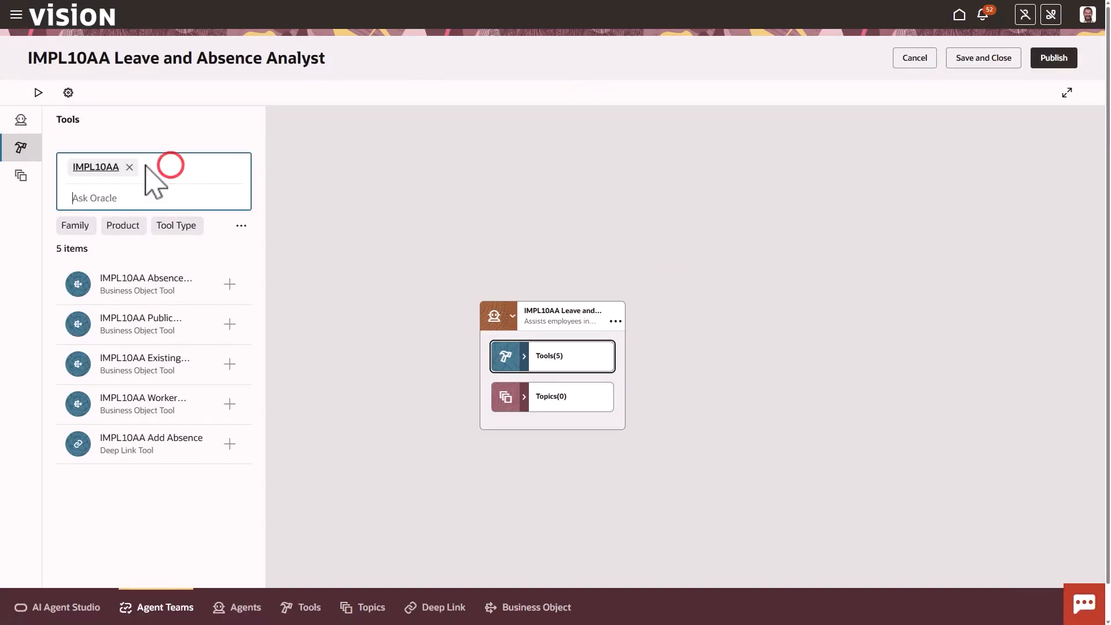
left_click(128, 166)
type("GetUser")
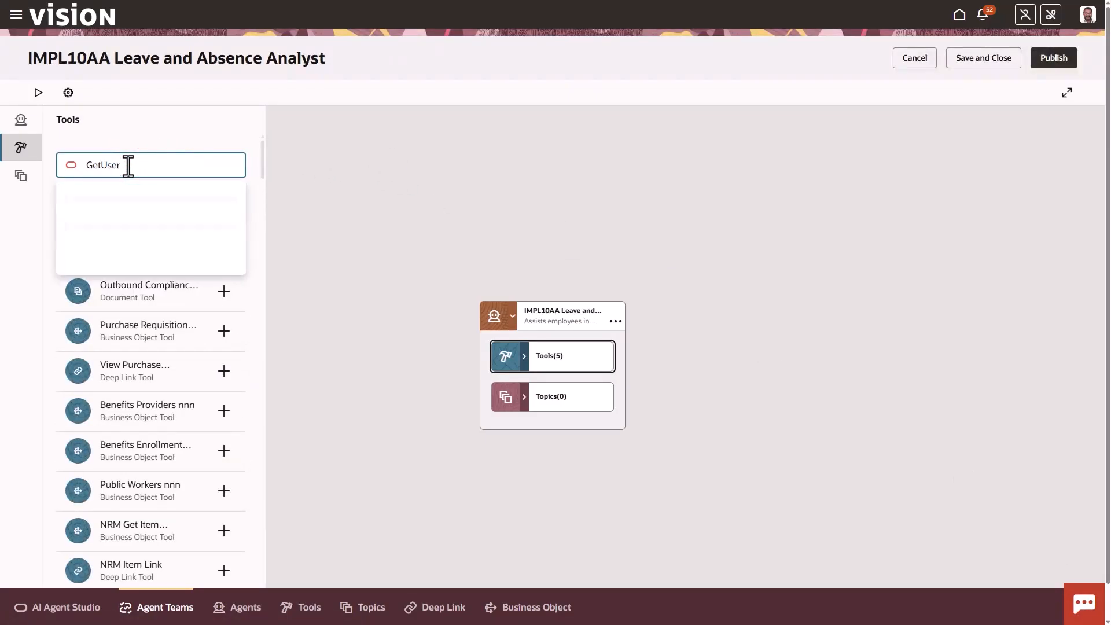
type("Session")
key("Return")
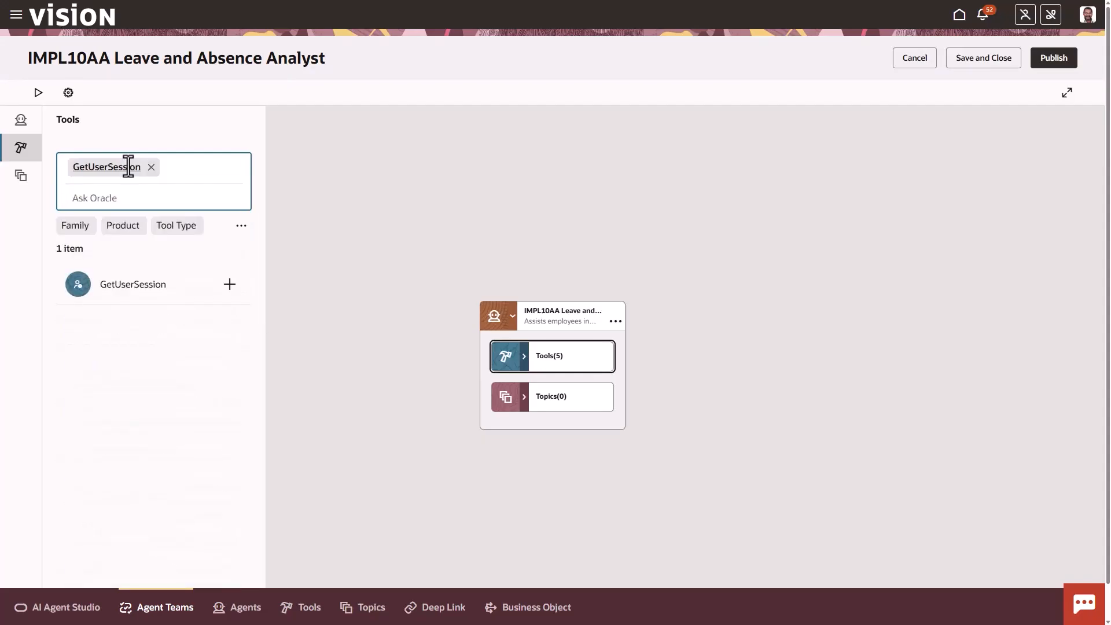
left_click(229, 255)
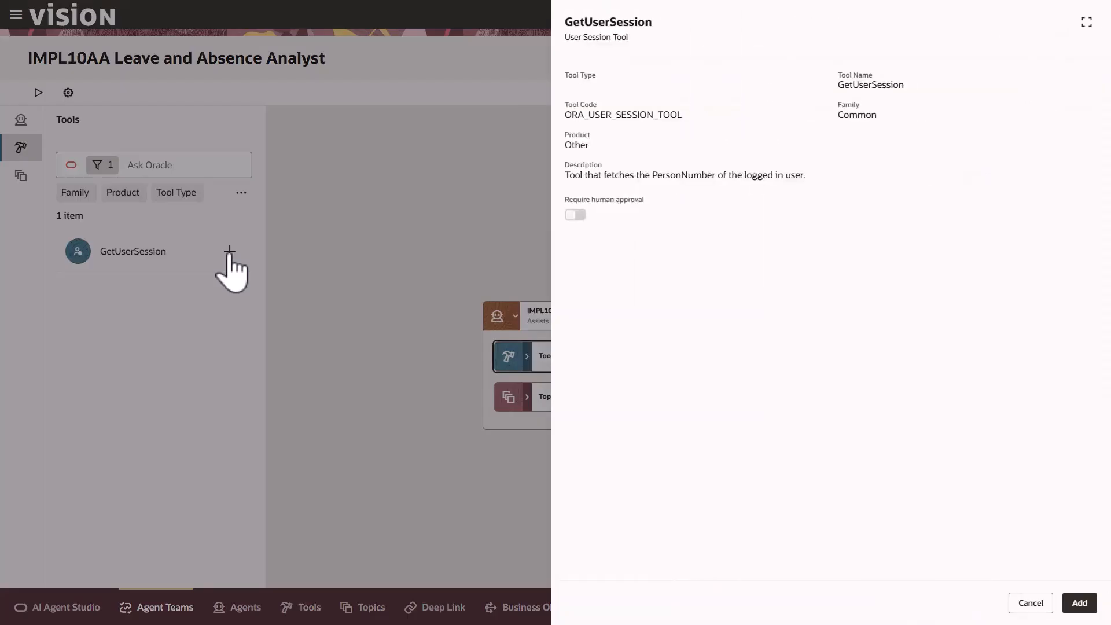
left_click(1079, 605)
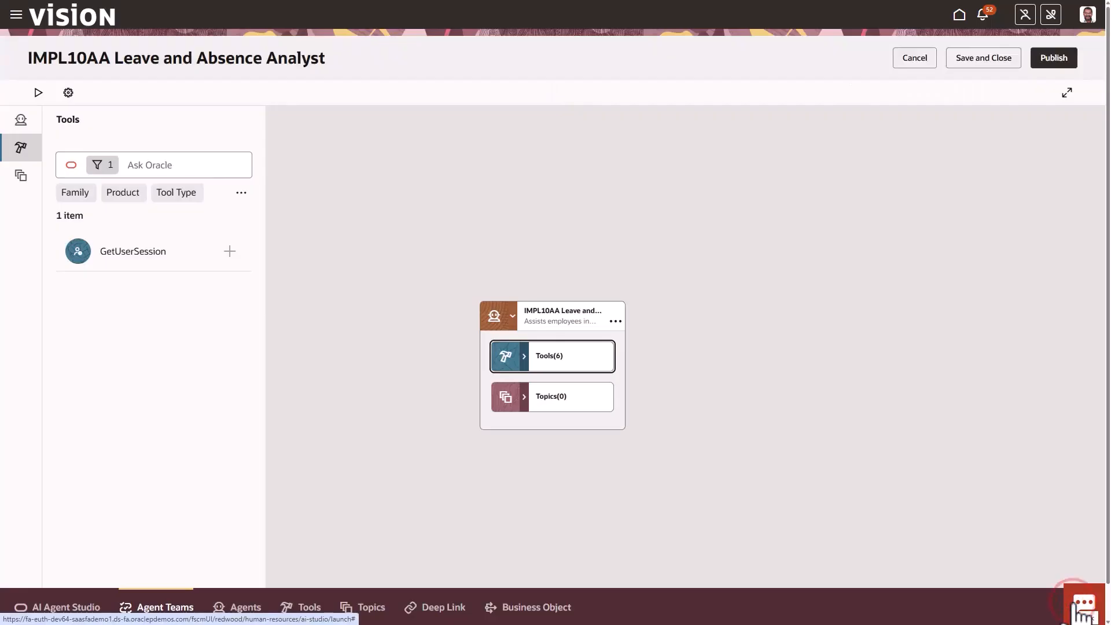
left_click(524, 356)
left_click_drag(699, 439, 699, 312)
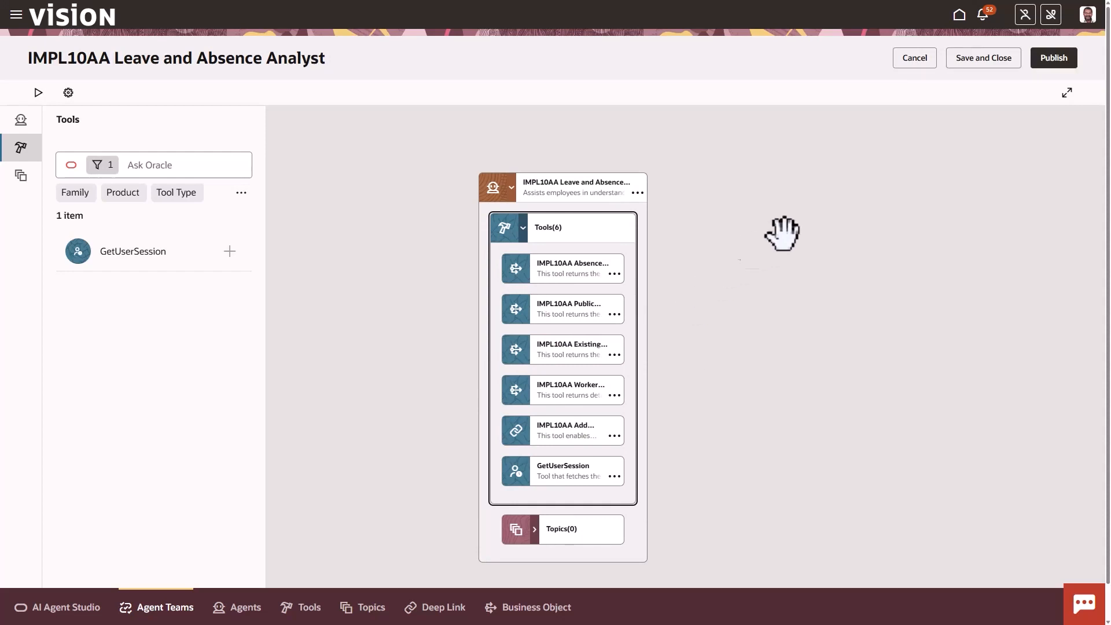
Save and close the agent team, and reopen the draft IMPL10AA Leave and Absence Analyst by searching for IMPL10AA
left_click(993, 58)
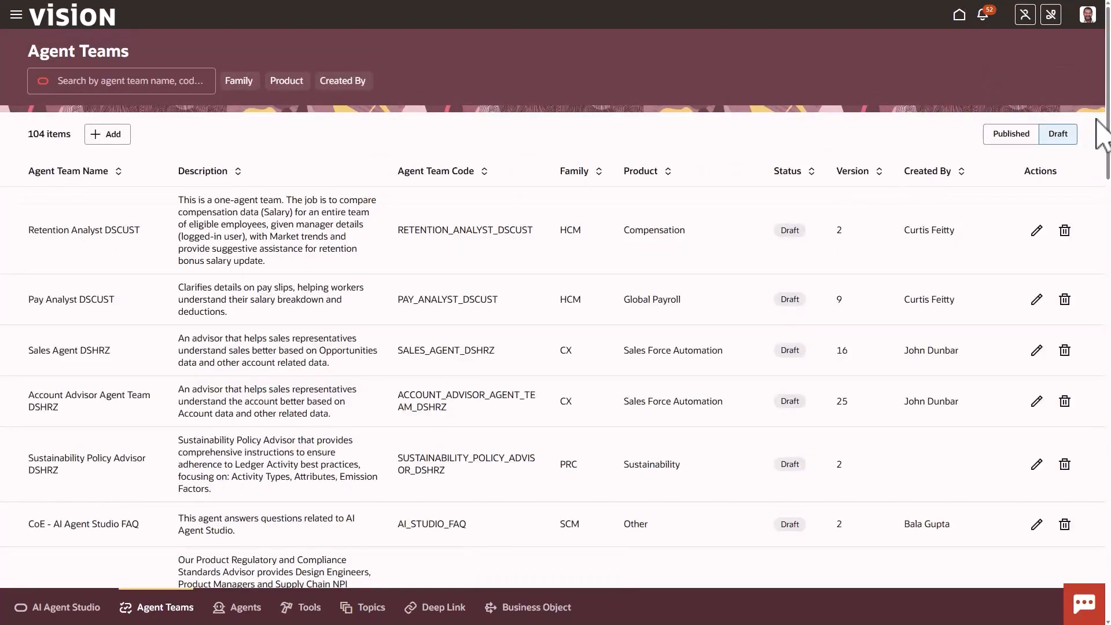
left_click(101, 81)
type("IM")
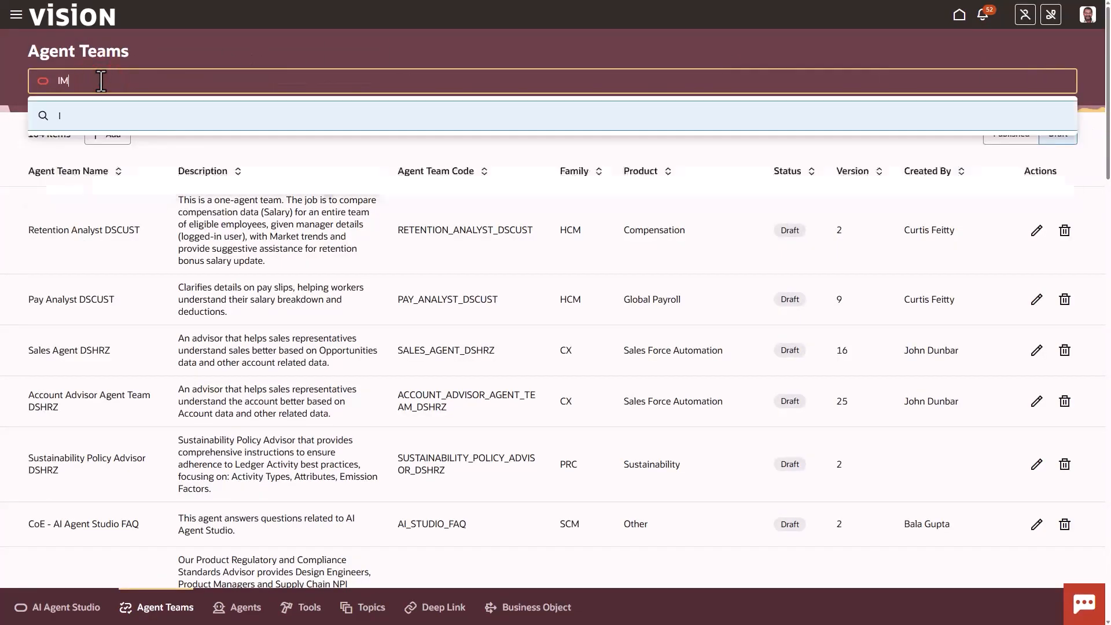
type("PL10AA")
key("Return")
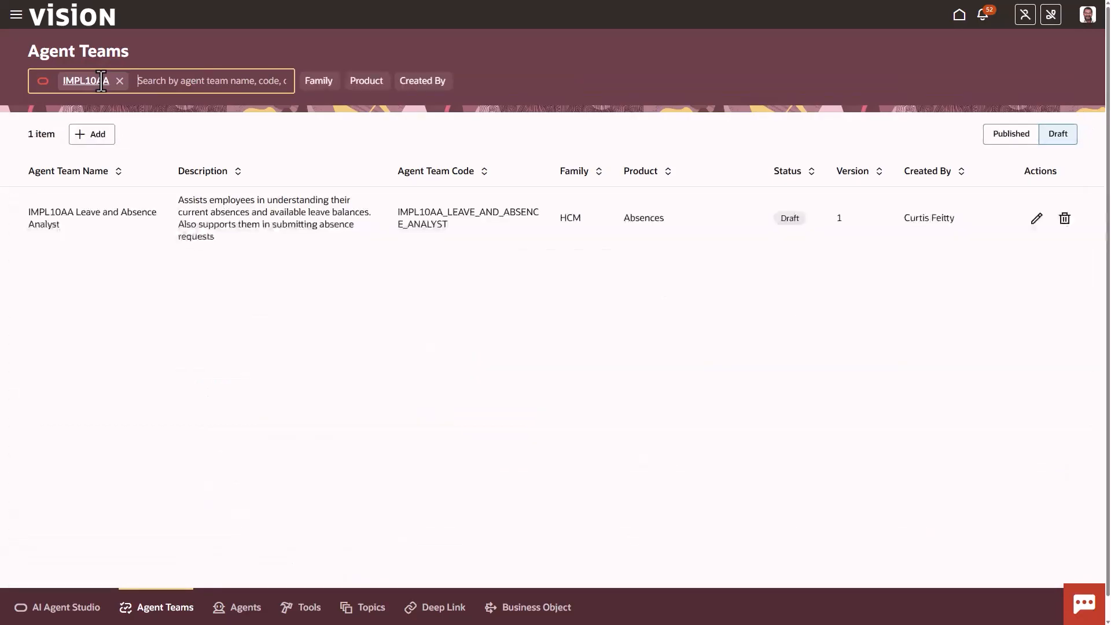
left_click(1036, 219)
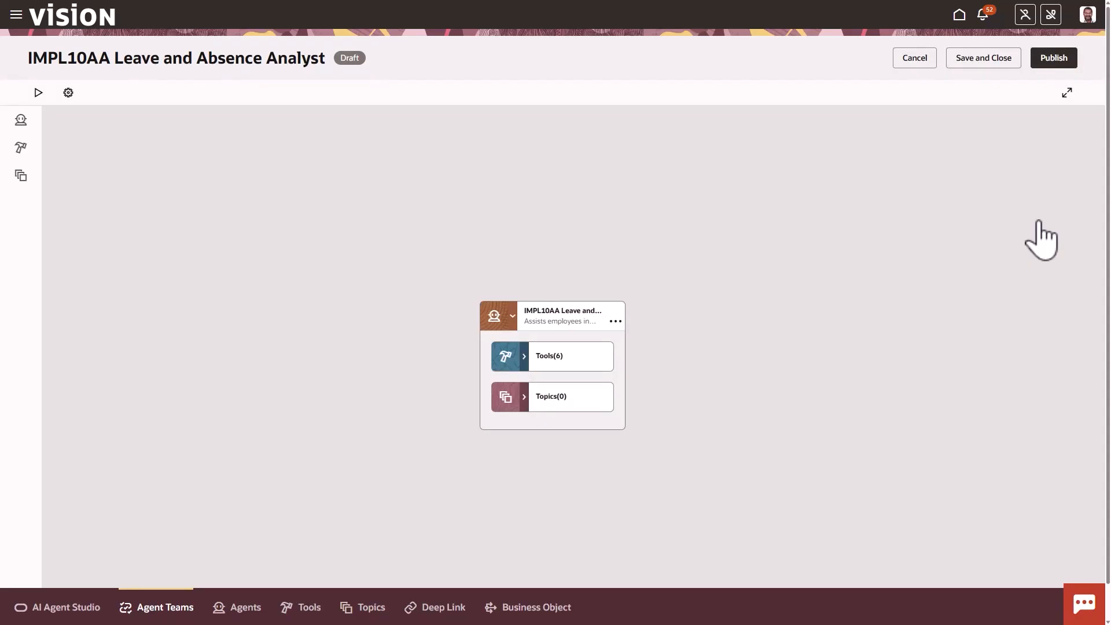
Run the agent team in test mode and ask it "What are my leave balances?"
left_click(39, 94)
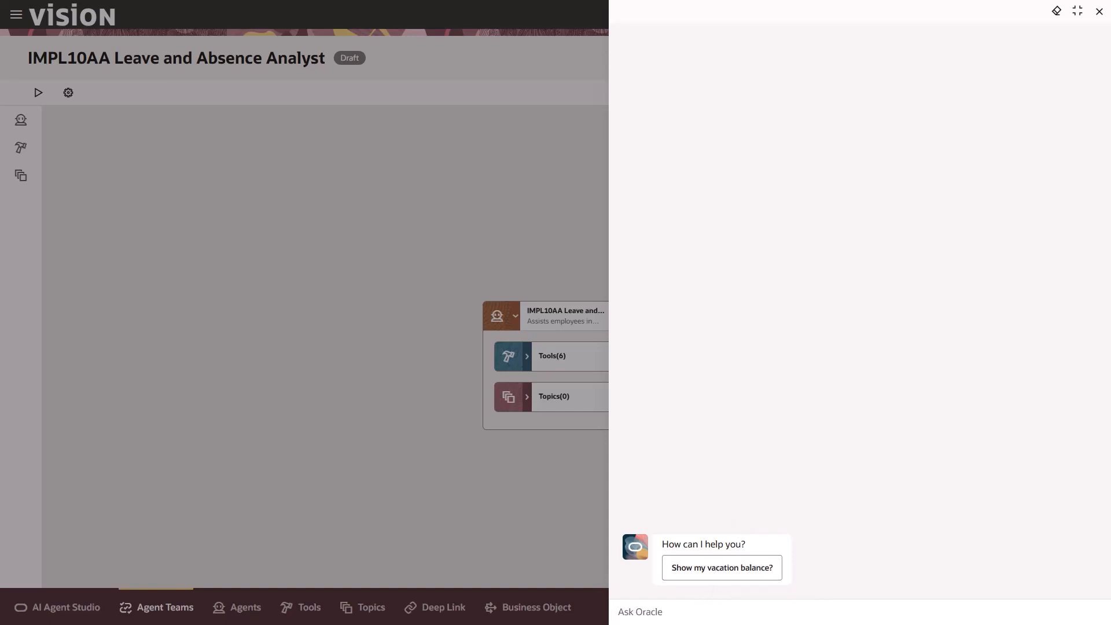
left_click(744, 616)
type("What are my leave balances?")
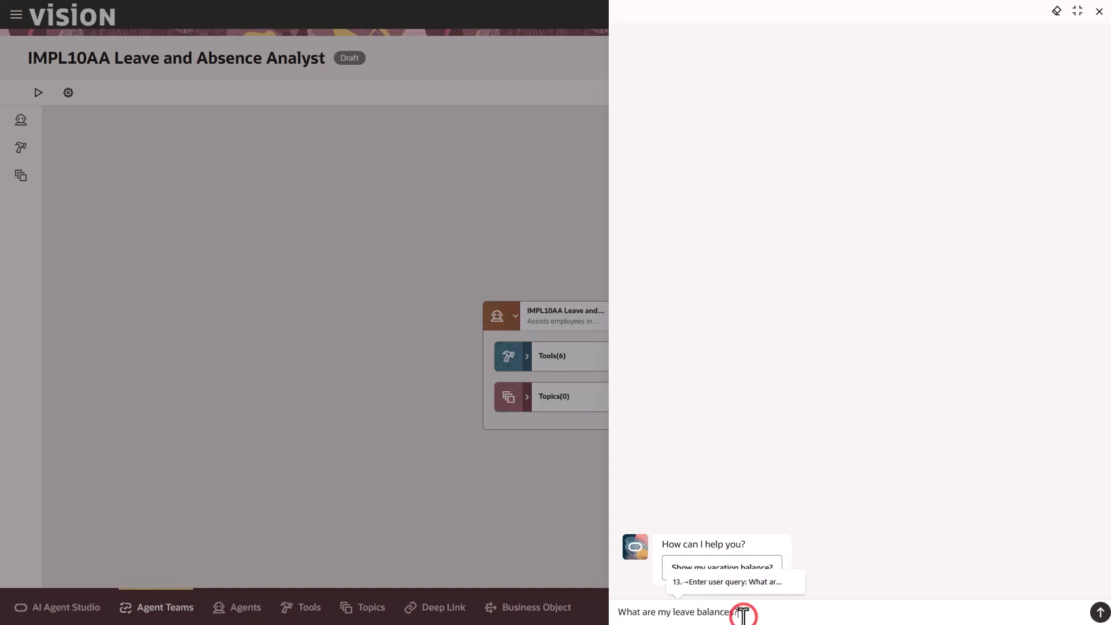
left_click(1100, 616)
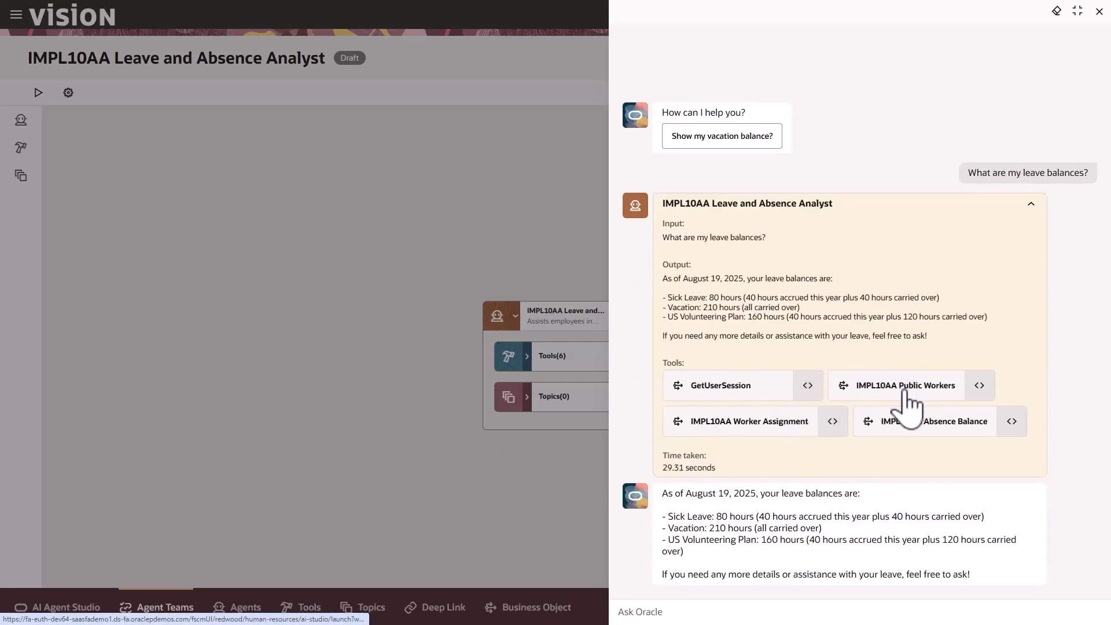
Examine the input and output of each tool call behind the leave balances answer, from GetUserSession through IMPL10AA Absence Balance
left_click(807, 386)
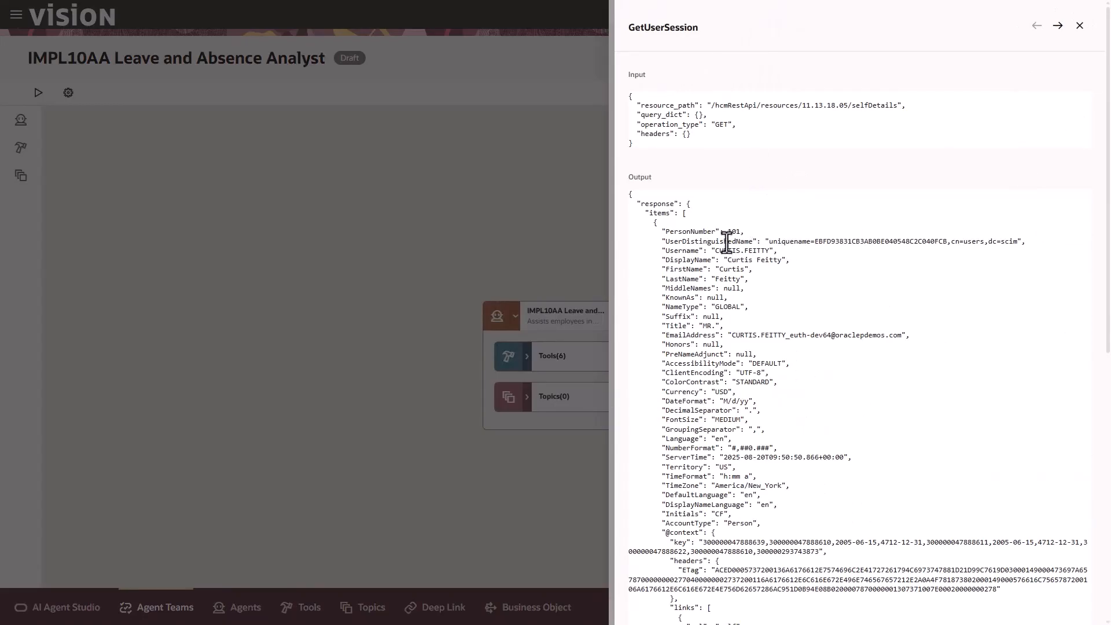
left_click(1057, 27)
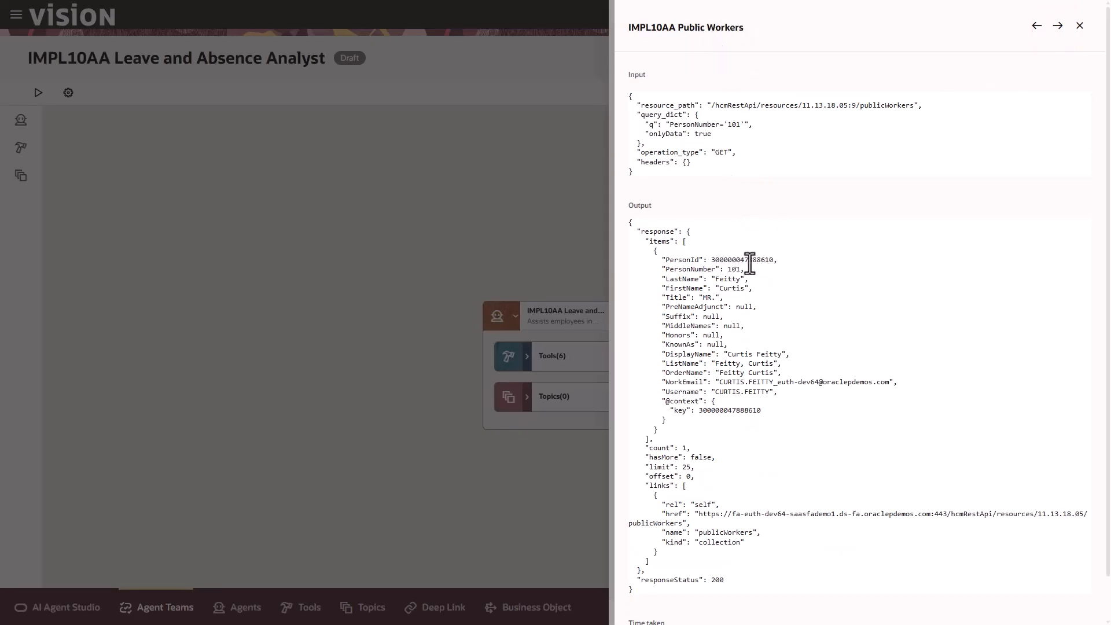
left_click(1057, 25)
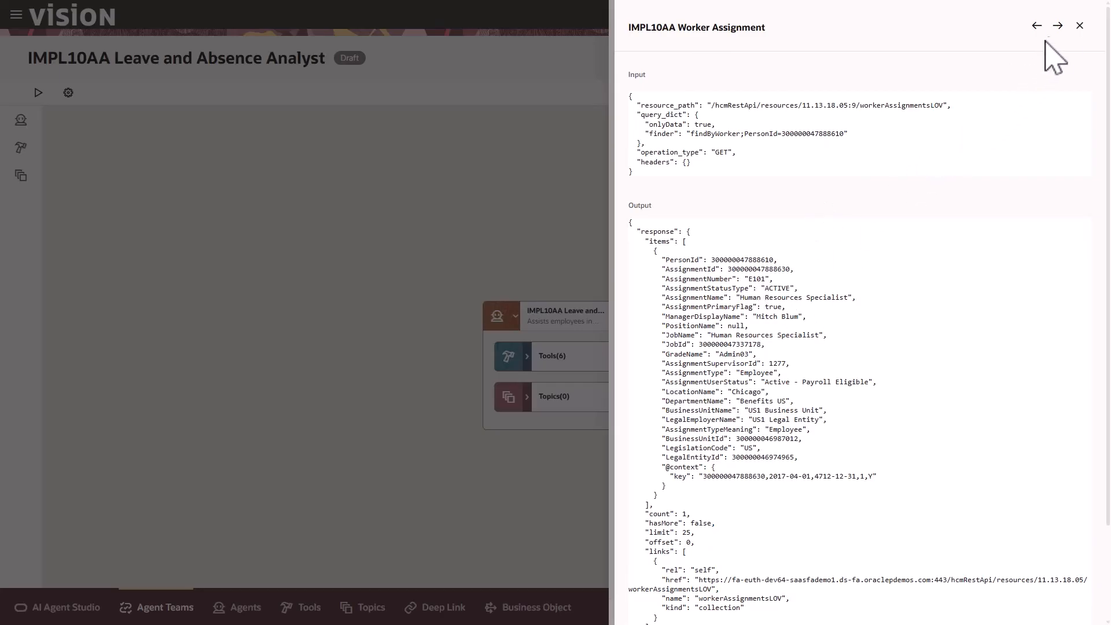
left_click(1057, 25)
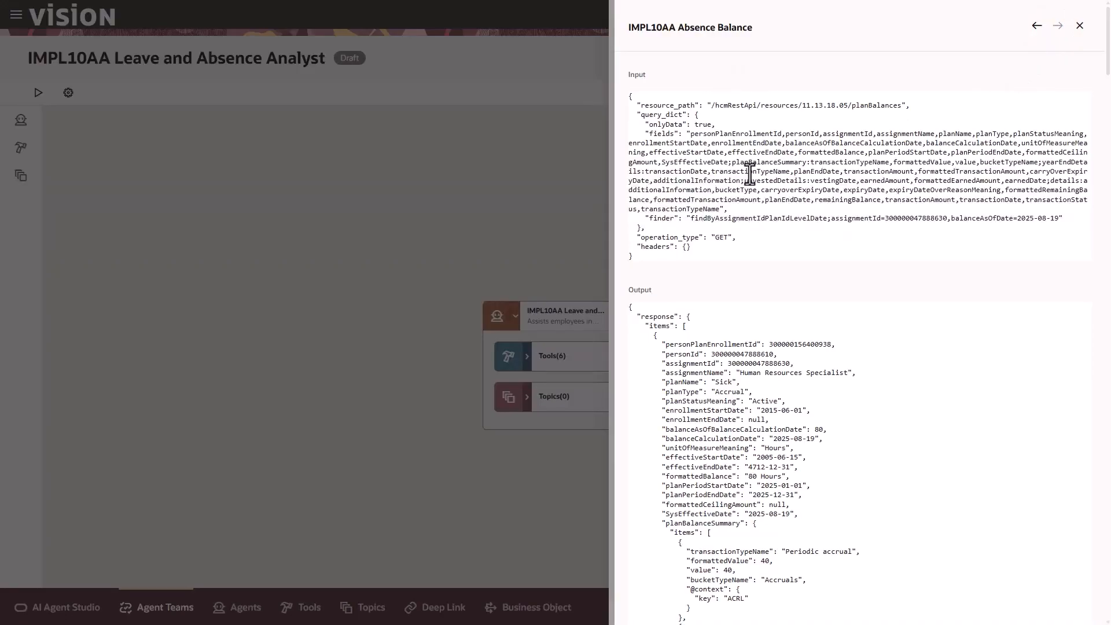
left_click(1079, 25)
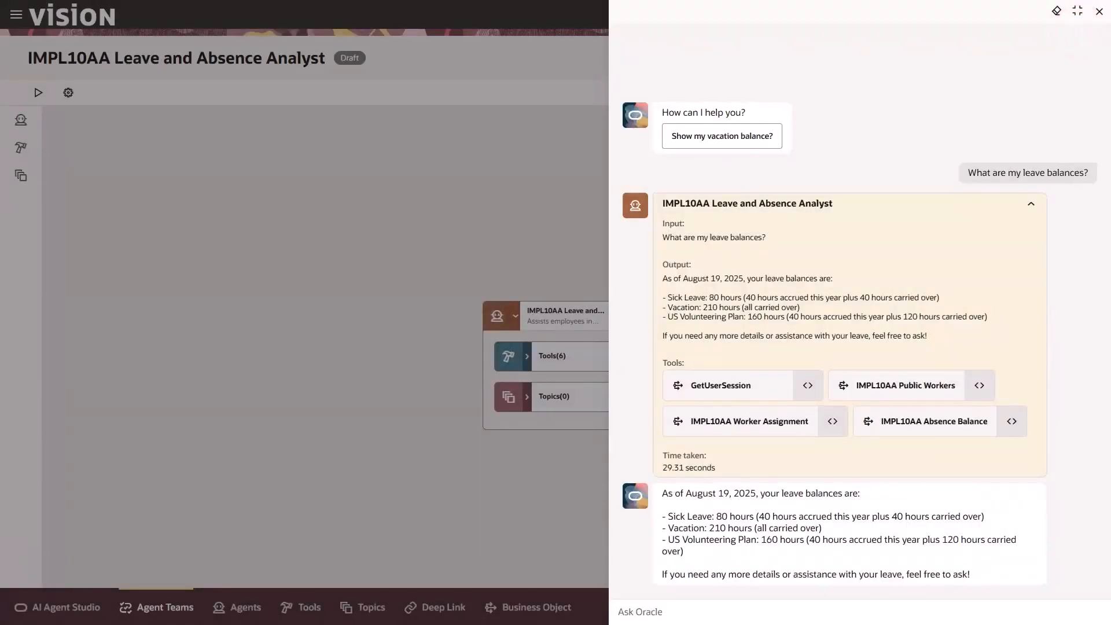
Ask the agent "How can I add an absence?" and "Did I take any leave in past 3 months?"
type("How can I add an absence?")
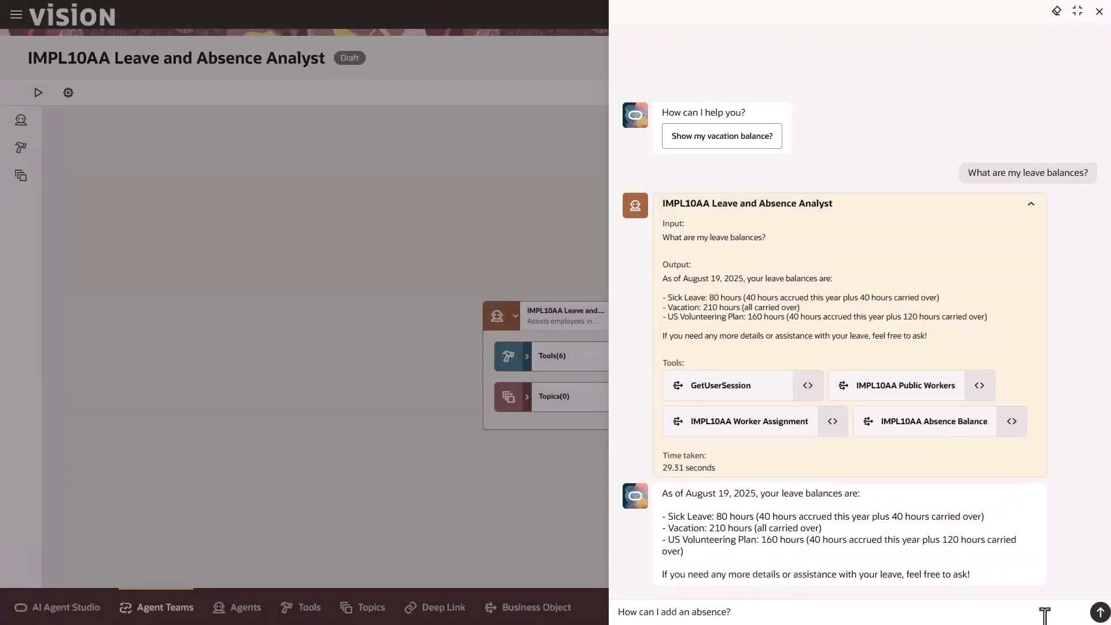
left_click(1098, 612)
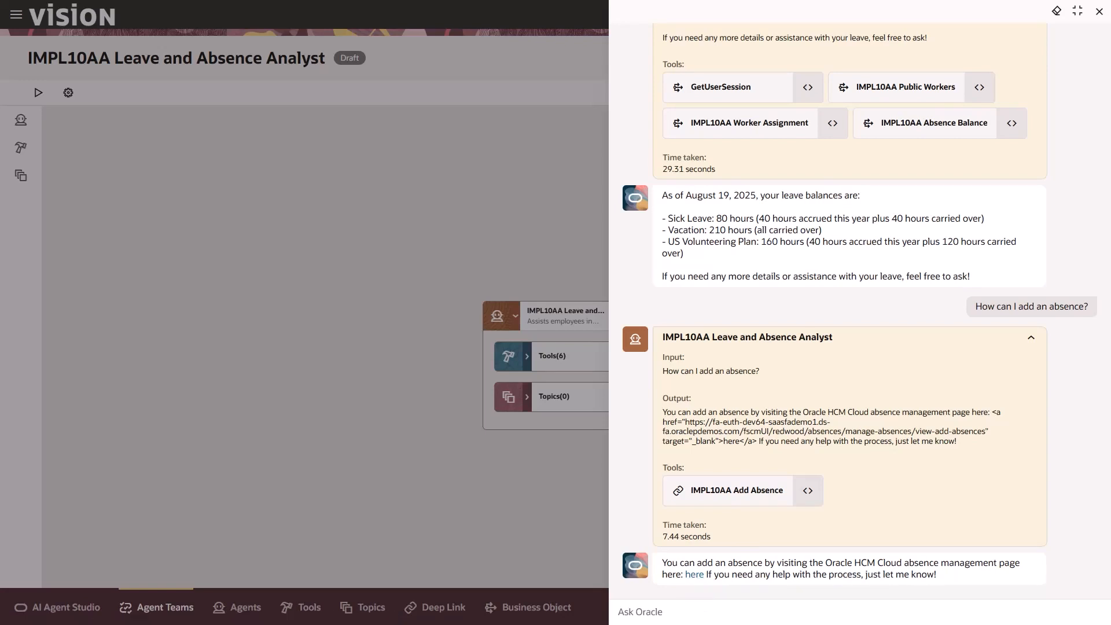
left_click(799, 612)
type("Did I take any leave in past 3 months?")
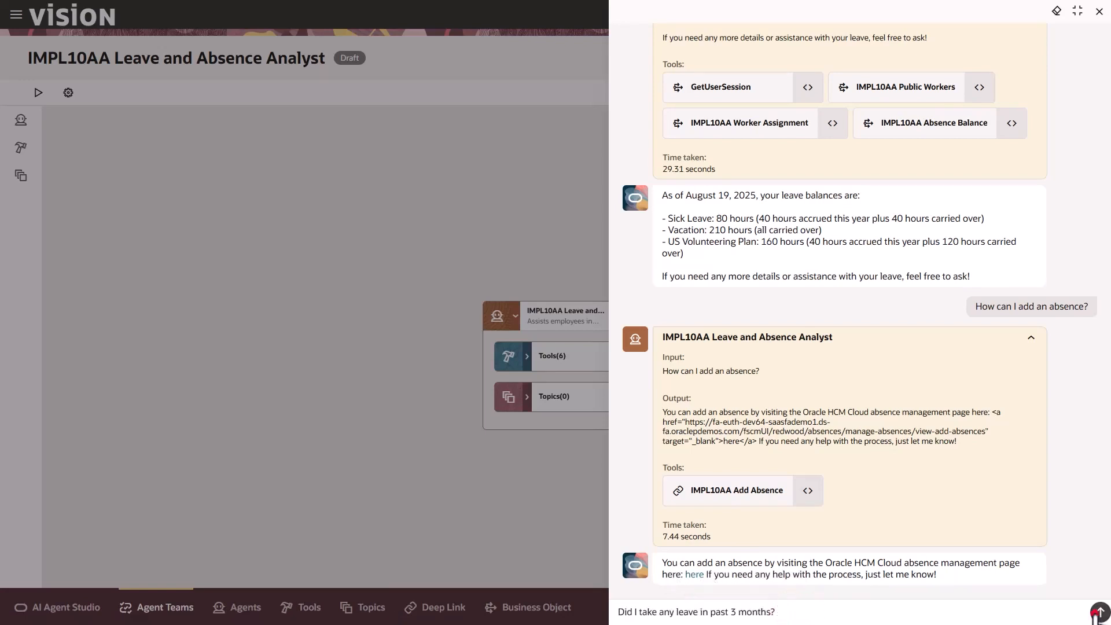
left_click(1097, 612)
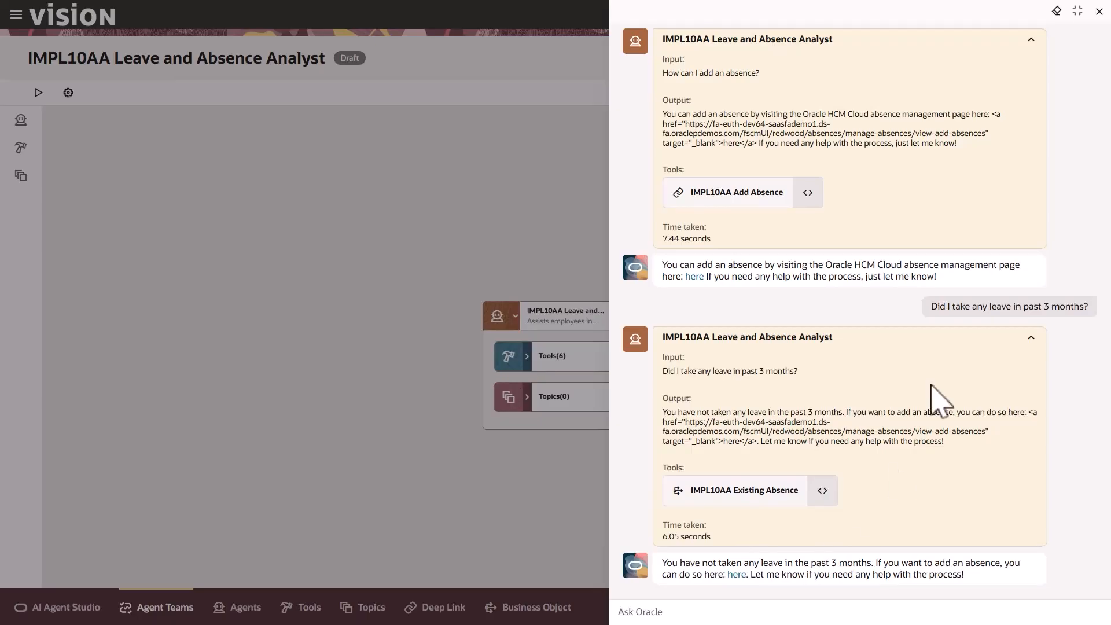
Close the test chat and publish the IMPL10AA Leave and Absence Analyst agent team
left_click(1099, 11)
left_click(1056, 59)
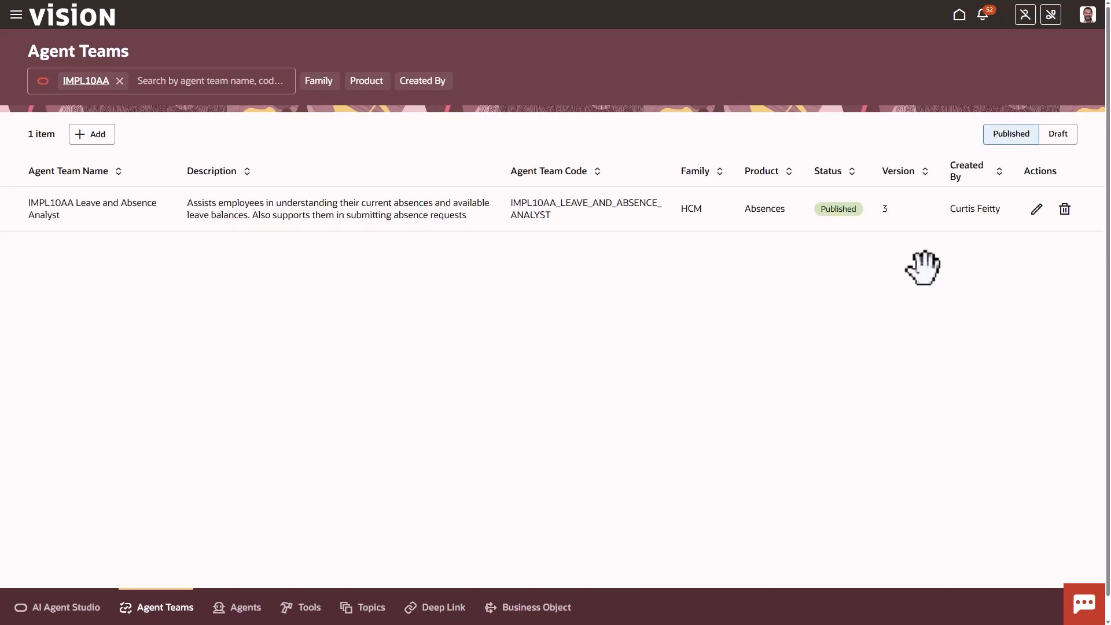
Return to the home page, open AI Chat from the Me quick actions and show the agents available to explore
left_click(70, 22)
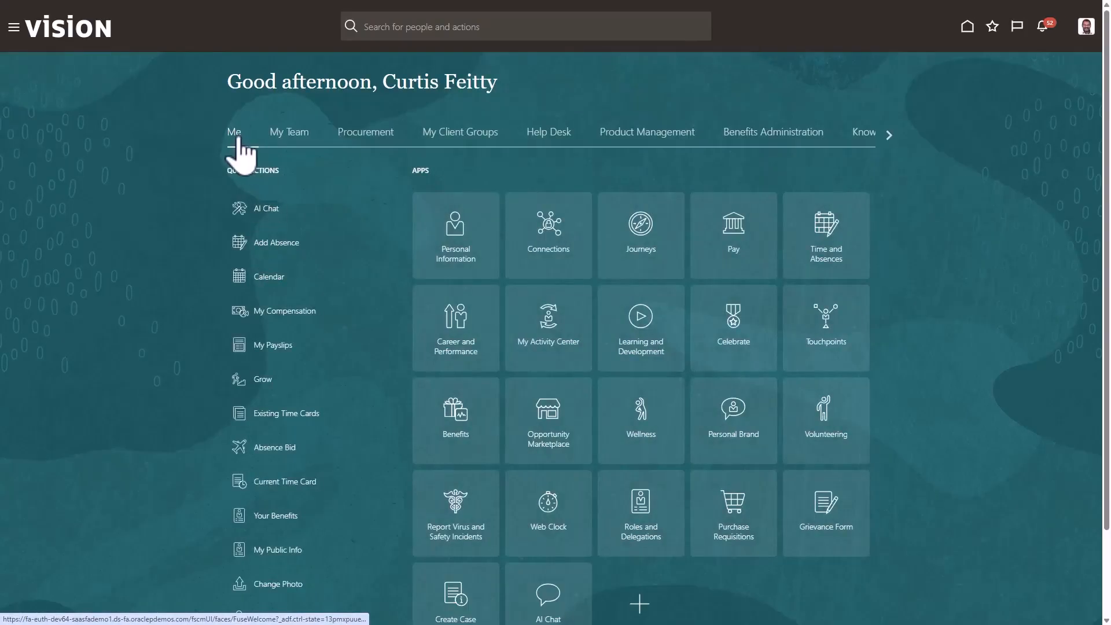
left_click(260, 208)
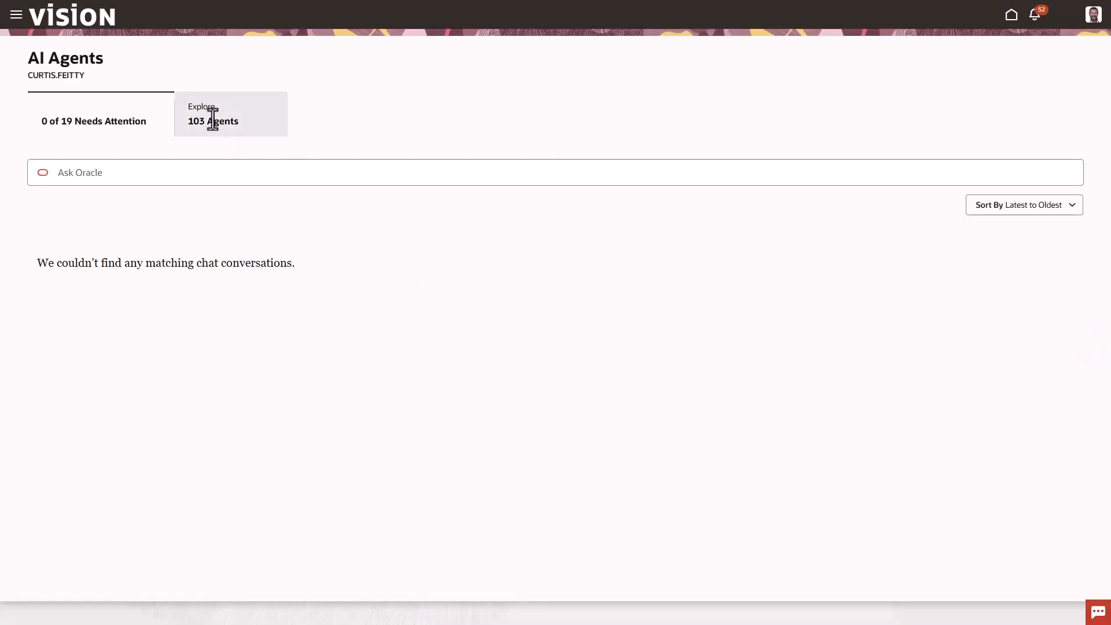
left_click(208, 114)
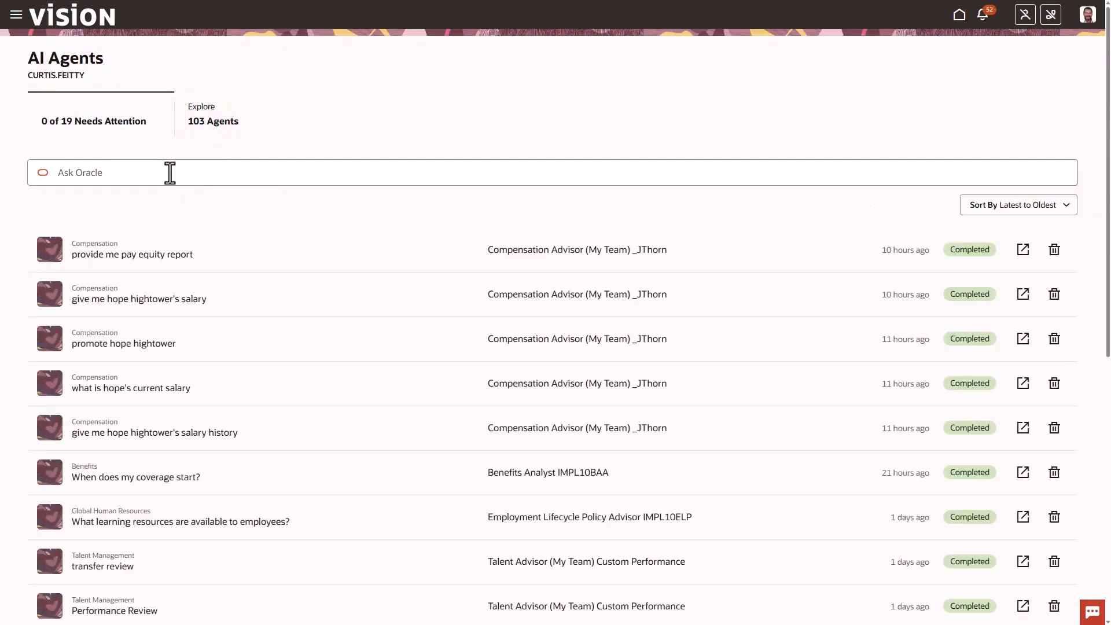
left_click(168, 172)
left_click(201, 110)
Search the agents for IMPL10AA, open IMPL10AA Leave and Absence Analyst and ask its suggested question "Show my vacation balance?"
type("IMPL10AA")
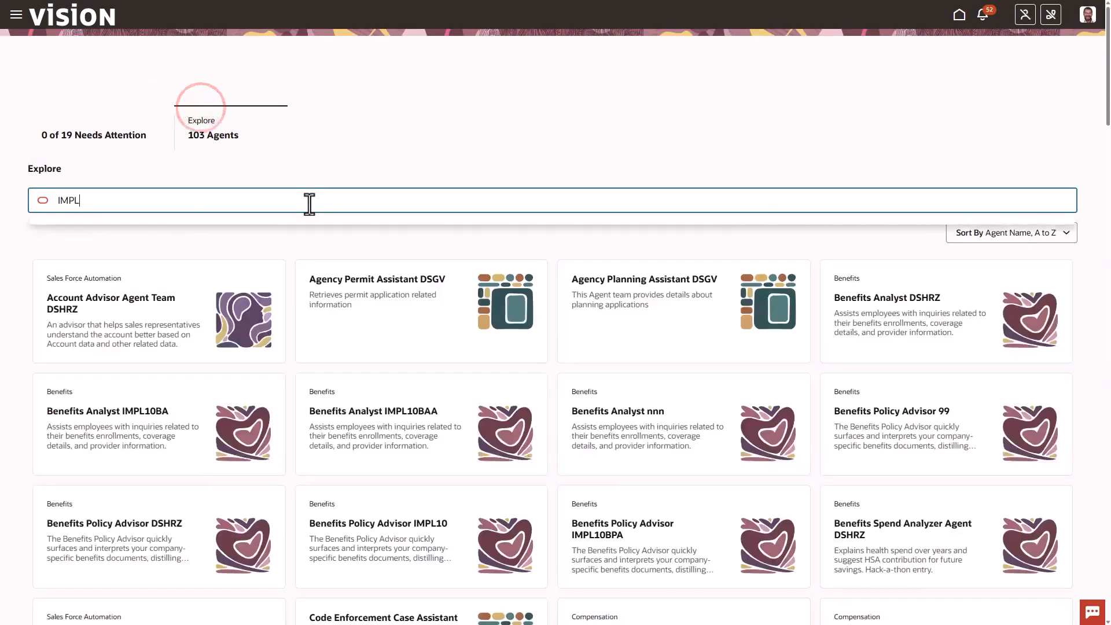
key("Return")
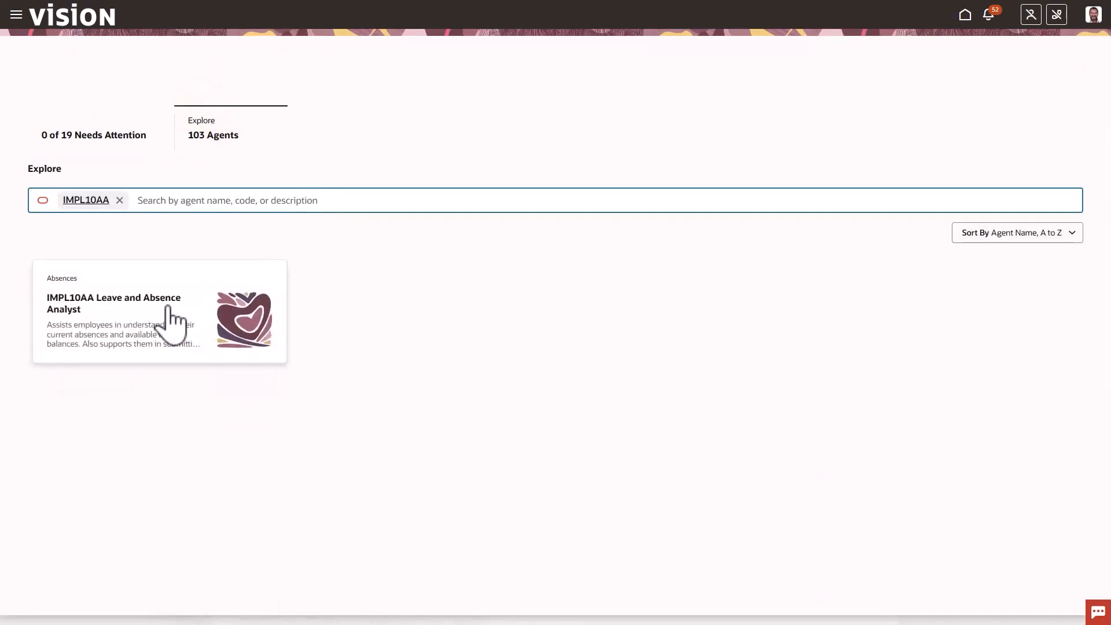
left_click(167, 305)
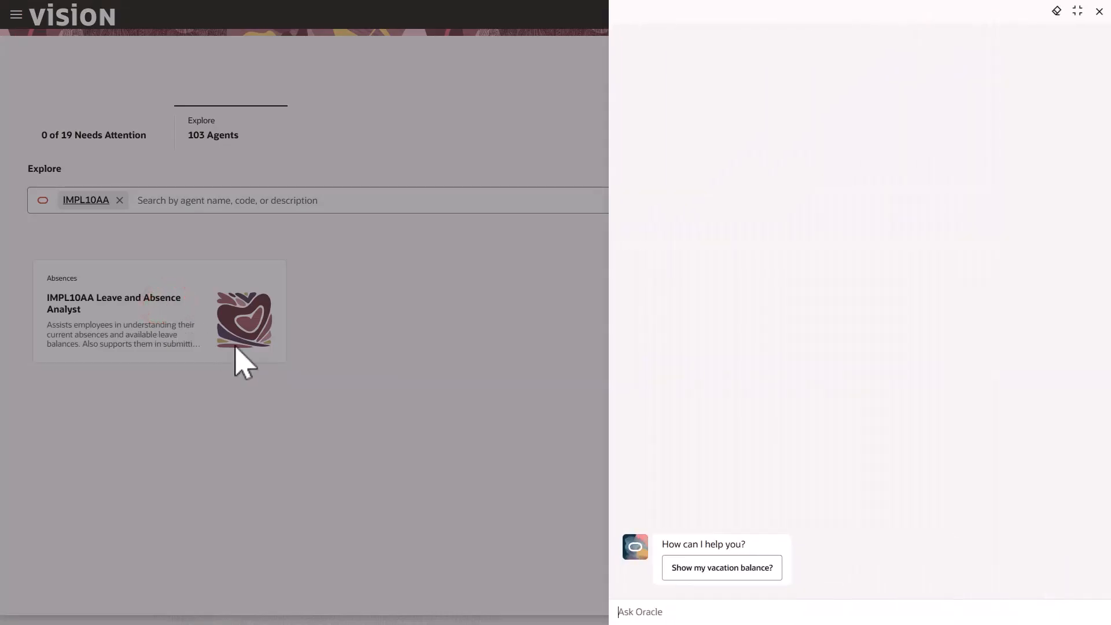
left_click(718, 575)
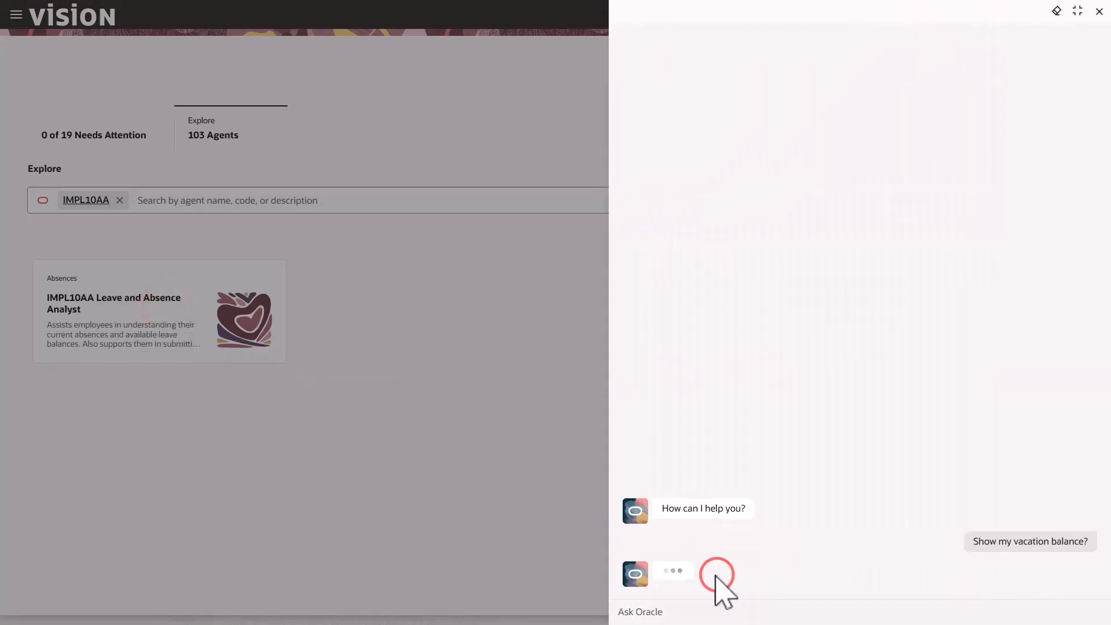